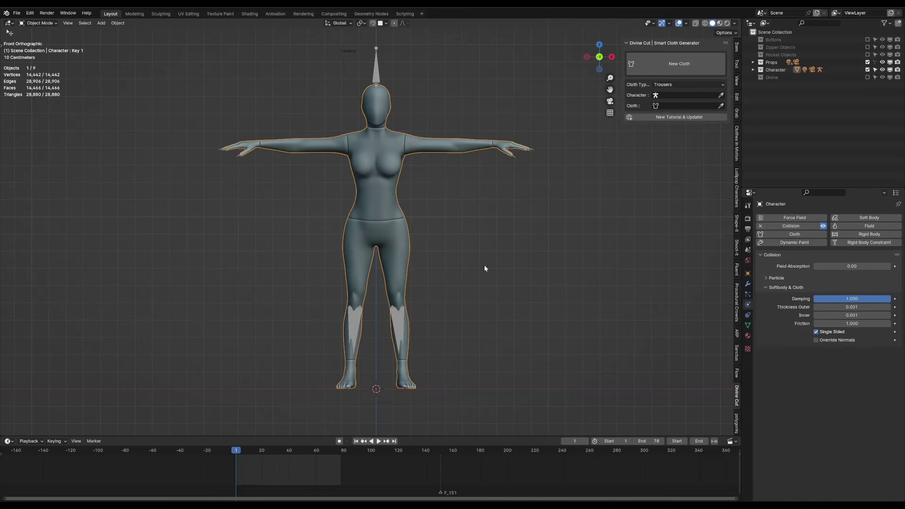
# Select the character's body and start a new Trousers cloth fitted to it.
pyautogui.click(287, 183)
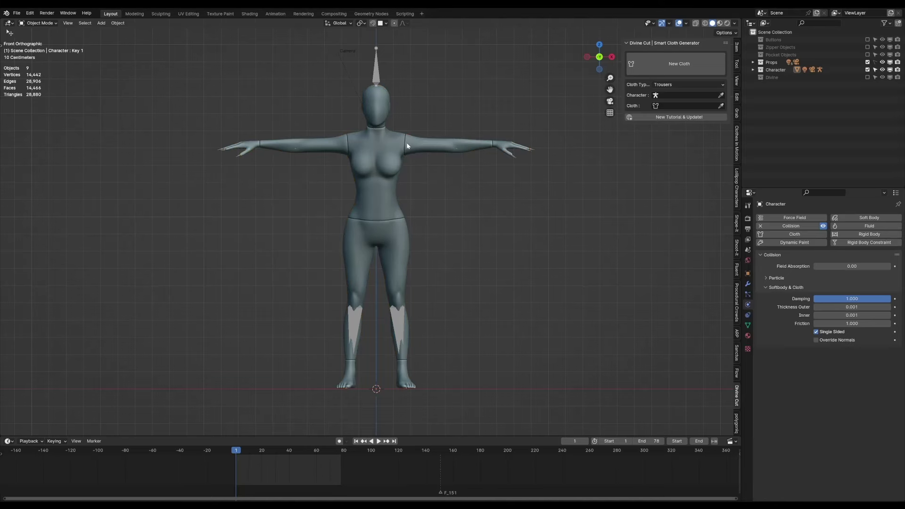
pyautogui.click(438, 147)
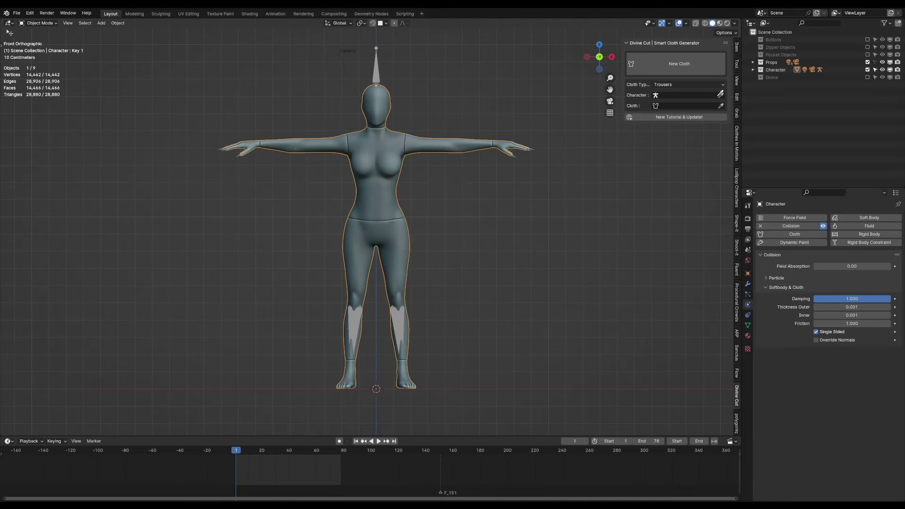
pyautogui.click(645, 63)
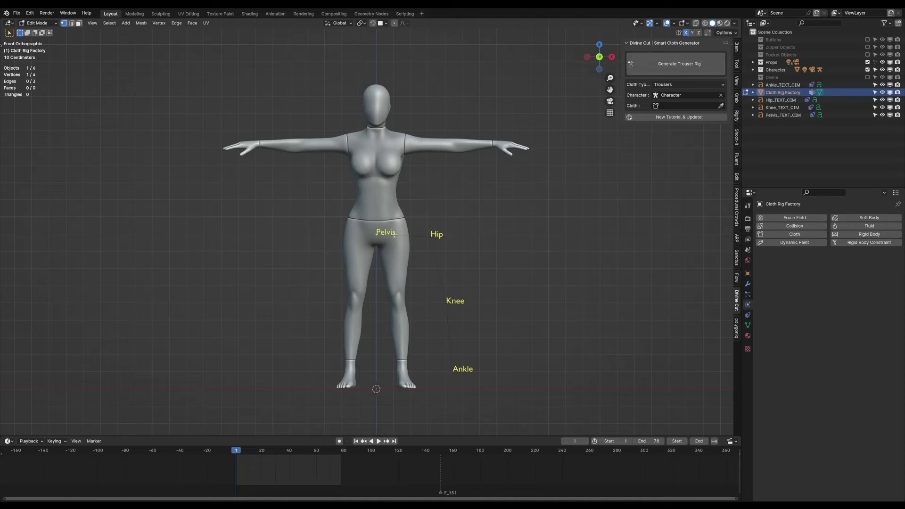
# Move the Pelvis marker up to the waistline seam and the Hip marker onto the character's hip joint.
pyautogui.press('g')
pyautogui.click(394, 221)
pyautogui.click(431, 236)
pyautogui.press('g')
pyautogui.click(374, 235)
# Place the Knee and Ankle markers on the character's leg and generate the trouser rig.
pyautogui.click(445, 304)
pyautogui.press('g')
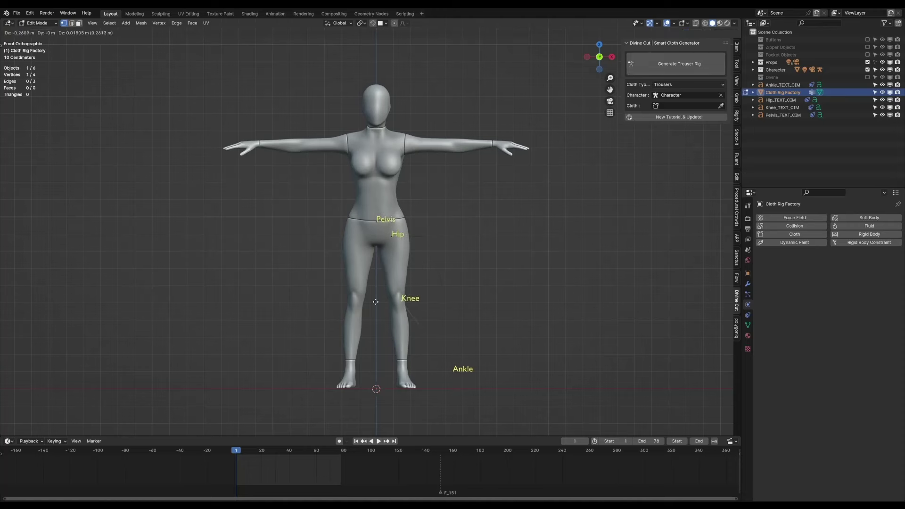
pyautogui.click(401, 302)
pyautogui.click(445, 371)
pyautogui.press('g')
pyautogui.click(430, 351)
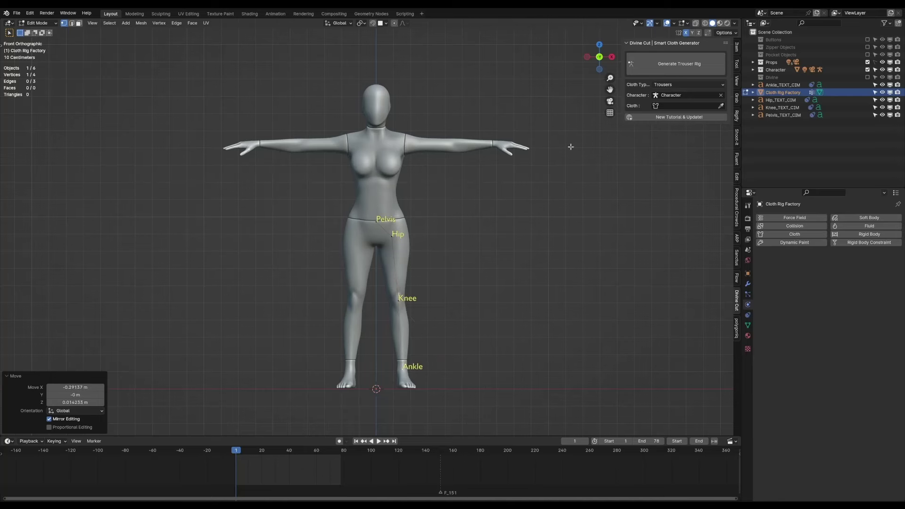
pyautogui.click(656, 65)
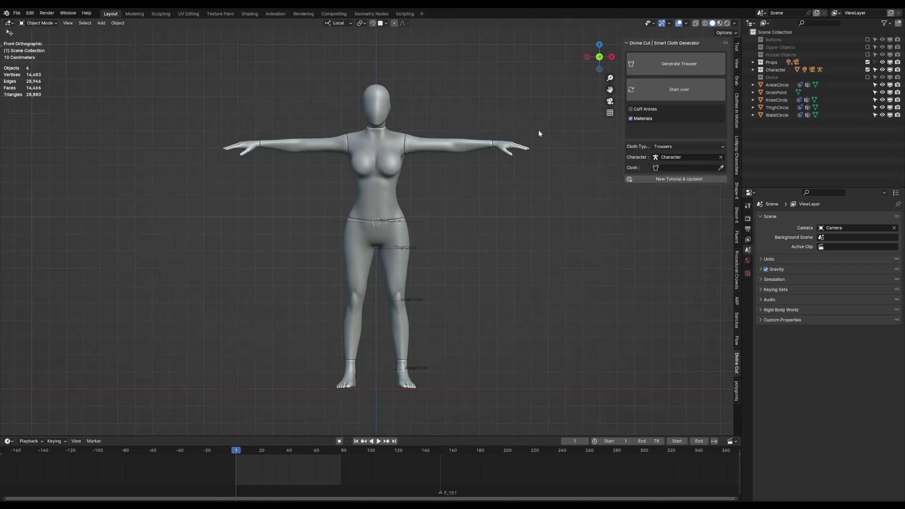
# Raise the WaistCircle along its local Z axis to the character's natural waist.
pyautogui.click(403, 220)
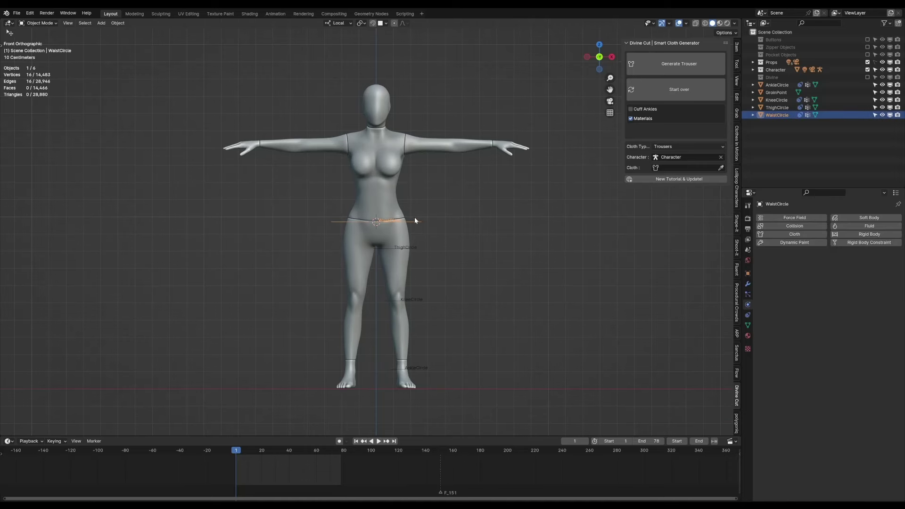
pyautogui.press('g')
pyautogui.press('z')
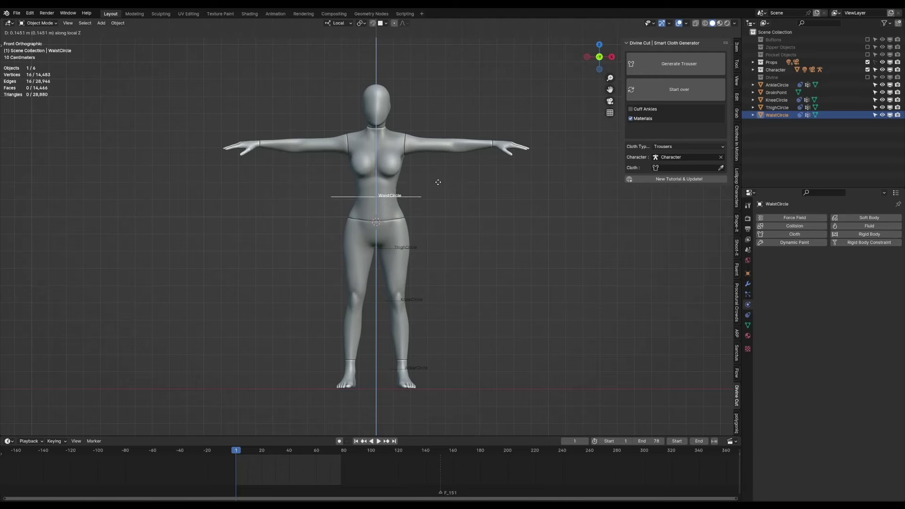
pyautogui.click(446, 180)
# Scale the WaistCircle to the waist, resize it along local Y and shift it along local Y to surround the body.
pyautogui.moveTo(449, 181); pyautogui.dragTo(517, 216, button='middle')
pyautogui.press('s')
pyautogui.click(506, 219)
pyautogui.press('s')
pyautogui.press('y')
pyautogui.press('y')
pyautogui.click(492, 219)
pyautogui.press('g')
pyautogui.press('y')
pyautogui.press('y')
pyautogui.click(487, 221)
# Move the ThighCircle along its local Y axis and scale it to surround the upper thigh.
pyautogui.moveTo(492, 223); pyautogui.dragTo(405, 245, button='middle')
pyautogui.click(429, 241)
pyautogui.scroll(2, 404, 245)
pyautogui.press('g')
pyautogui.press('y')
pyautogui.press('y')
pyautogui.click(435, 260)
pyautogui.press('s')
pyautogui.click(611, 292)
# Shift the ThighCircle about 0.009 m along local X and adjust its height along local Z just below the crotch.
pyautogui.moveTo(611, 292); pyautogui.dragTo(542, 259, button='middle')
pyautogui.press('g')
pyautogui.press('x')
pyautogui.press('x')
pyautogui.click(533, 256)
pyautogui.scroll(3, 528, 253)
pyautogui.press('g')
pyautogui.press('z')
pyautogui.press('z')
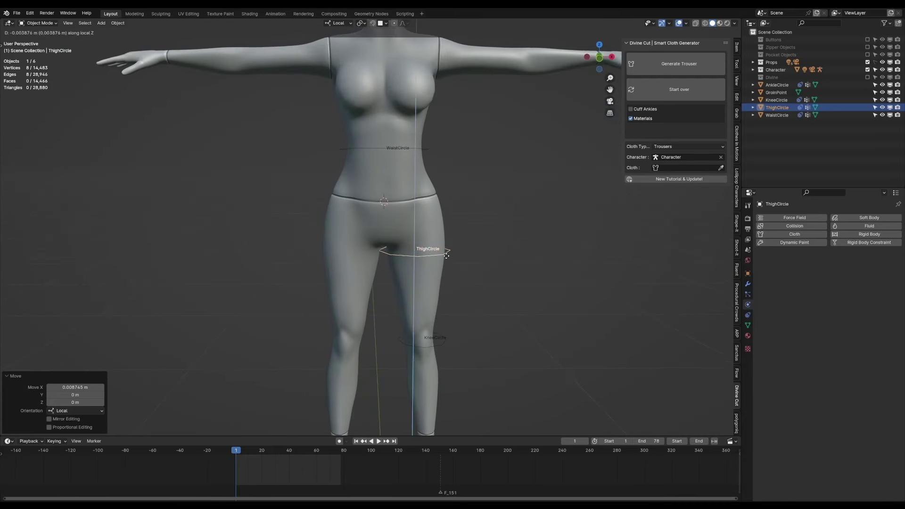
pyautogui.click(446, 255)
# Scale the KneeCircle up by 1.393 and scale it again by 0.867.
pyautogui.click(442, 333)
pyautogui.press('s')
pyautogui.click(459, 315)
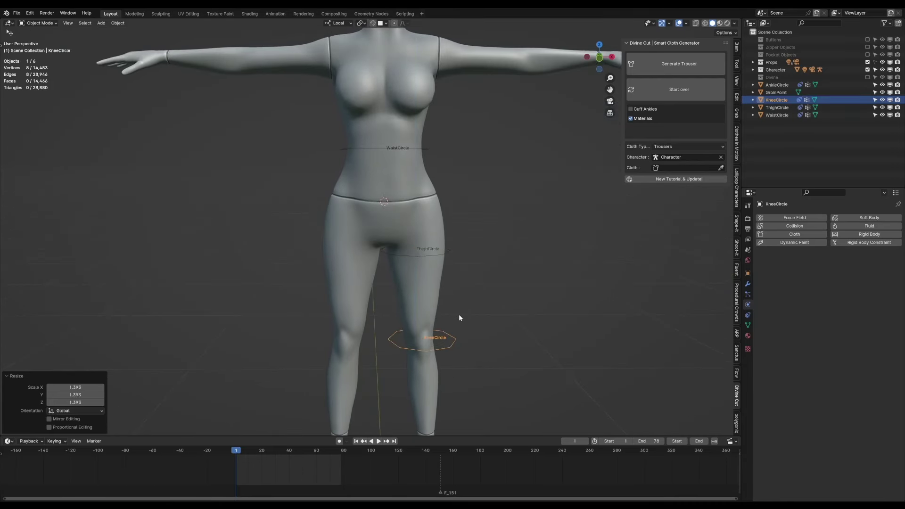
pyautogui.press('s')
pyautogui.click(448, 322)
pyautogui.scroll(-4, 398, 339)
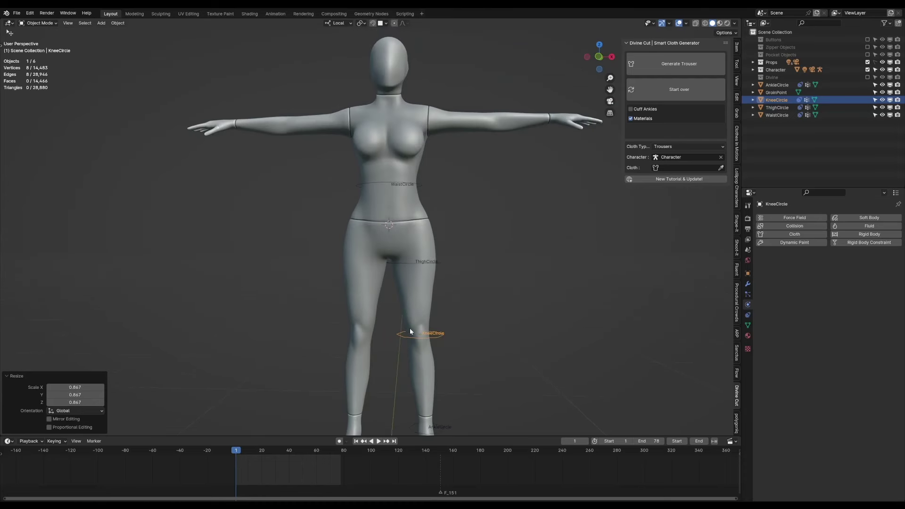
pyautogui.press('g')
pyautogui.press('x')
pyautogui.press('x')
pyautogui.rightClick(408, 329)
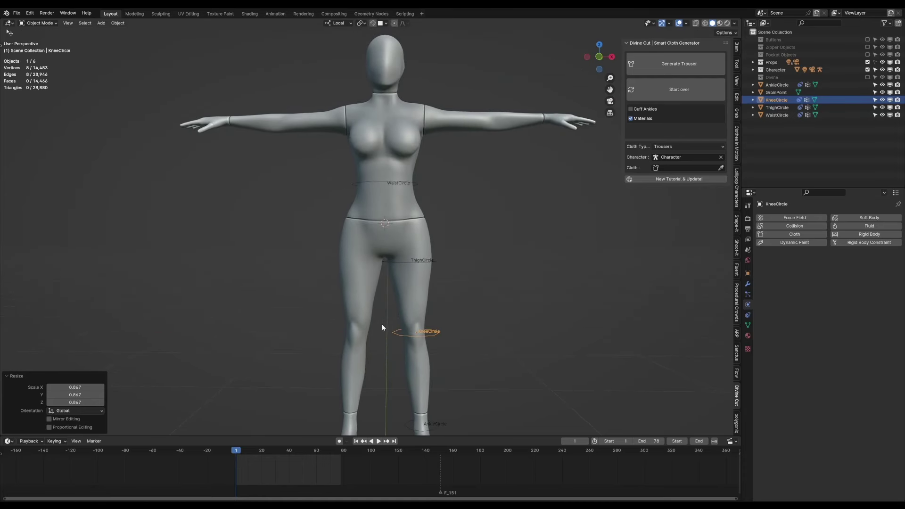
# Nudge the KneeCircle slightly sideways on the leg and rescale it around the knee.
pyautogui.press('g')
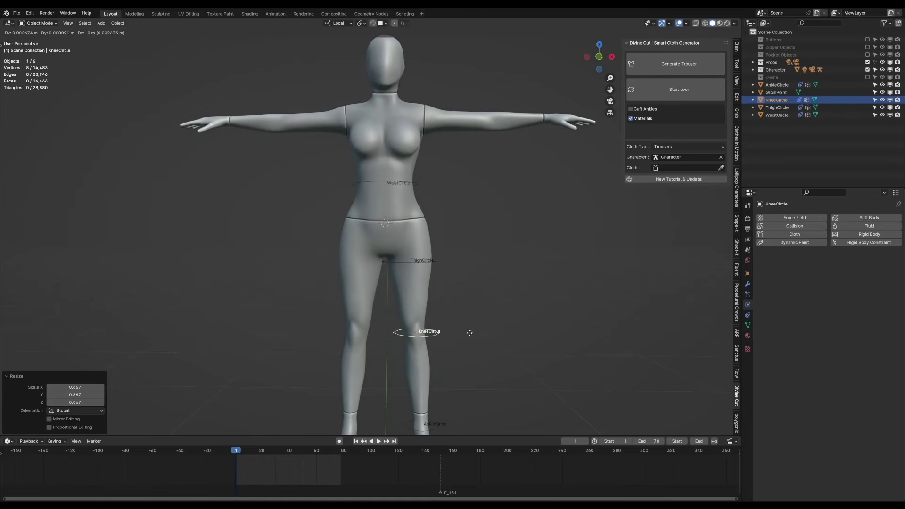
pyautogui.click(471, 334)
pyautogui.moveTo(471, 334); pyautogui.dragTo(451, 341, button='middle')
pyautogui.press('s')
pyautogui.click(465, 330)
# Select the AnkleCircle and adjust its size around the ankle with two scale operations.
pyautogui.click(448, 397)
pyautogui.moveTo(450, 401); pyautogui.dragTo(354, 344, button='middle')
pyautogui.press('s')
pyautogui.click(504, 349)
pyautogui.press('s')
pyautogui.click(493, 326)
# Shift the AnkleCircle along the X axis to centre it on the ankle and fine-tune its scale.
pyautogui.press('g')
pyautogui.press('x')
pyautogui.click(485, 338)
pyautogui.press('s')
pyautogui.click(354, 343)
pyautogui.press('s')
pyautogui.click(354, 344)
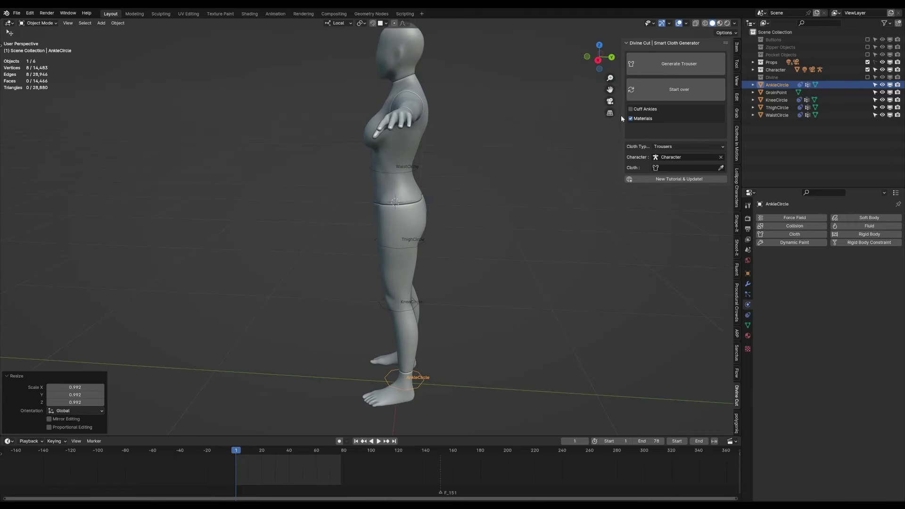
# Generate the trousers from the fitted guide circles, stop playback and return to frame 1.
pyautogui.moveTo(452, 218); pyautogui.dragTo(500, 212, button='middle')
pyautogui.moveTo(410, 245); pyautogui.dragTo(423, 233, button='middle')
pyautogui.moveTo(416, 352); pyautogui.dragTo(449, 318, button='middle')
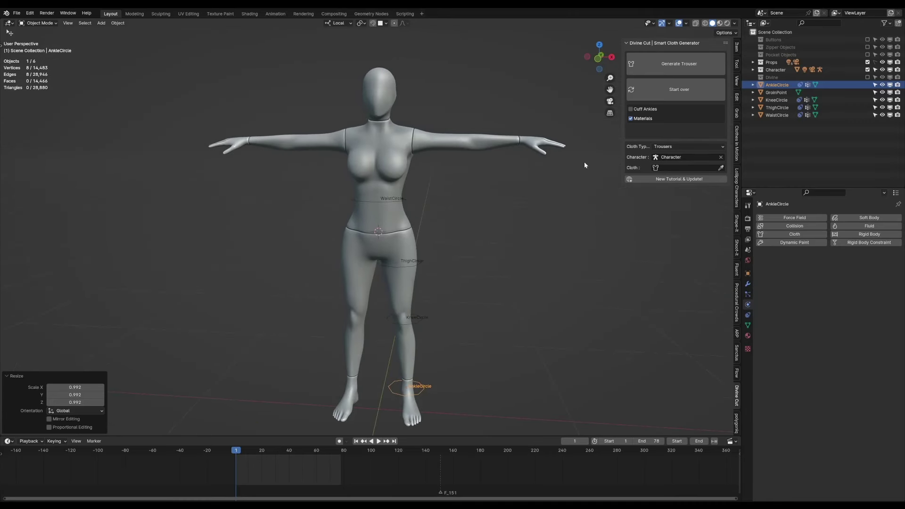
pyautogui.click(650, 66)
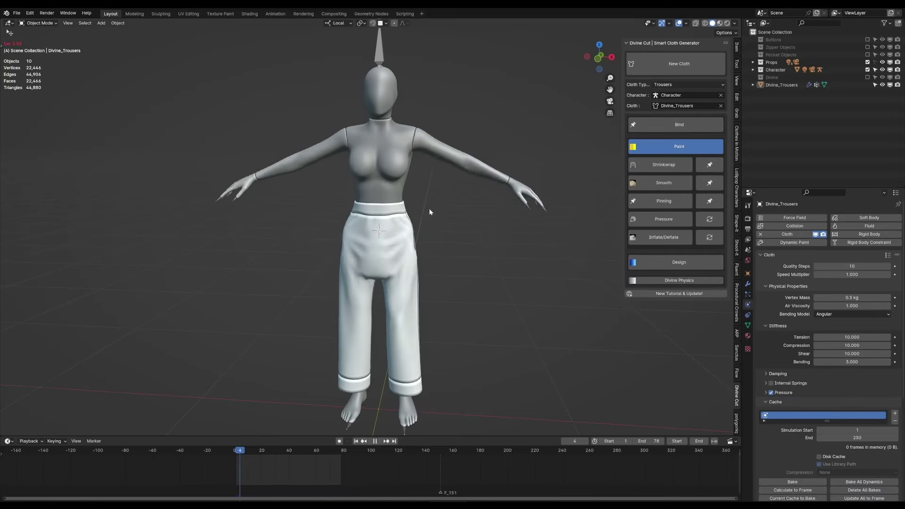
pyautogui.press('space')
pyautogui.hotkey('shift', 'Left')
# Select the character's armature and set it to Rest Position.
pyautogui.click(382, 61)
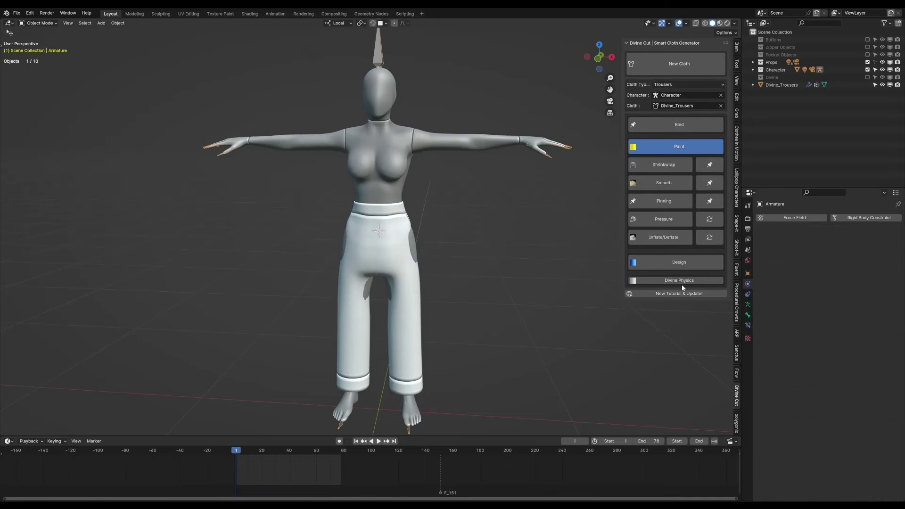
pyautogui.click(746, 306)
pyautogui.click(846, 241)
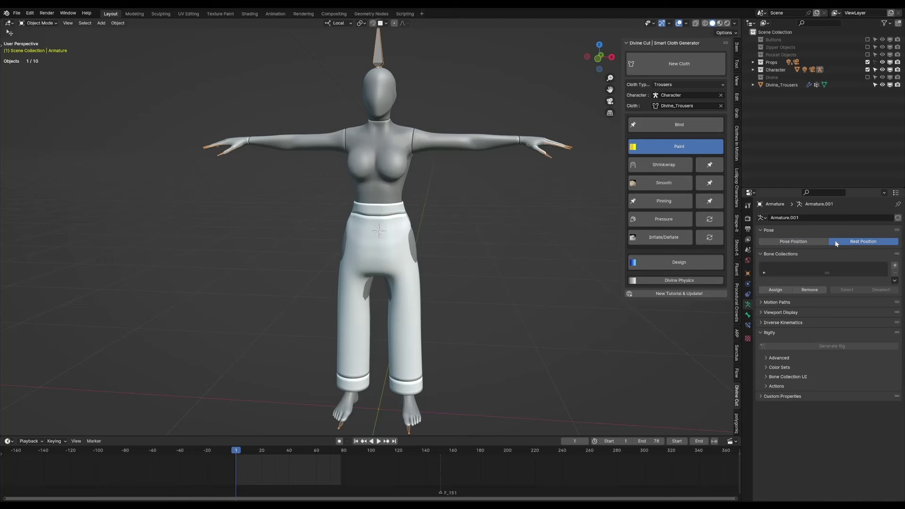
# Collapse the Paint options, run the cloth simulation briefly to inspect the drape from the side, and return to frame 1.
pyautogui.click(658, 145)
pyautogui.press('space')
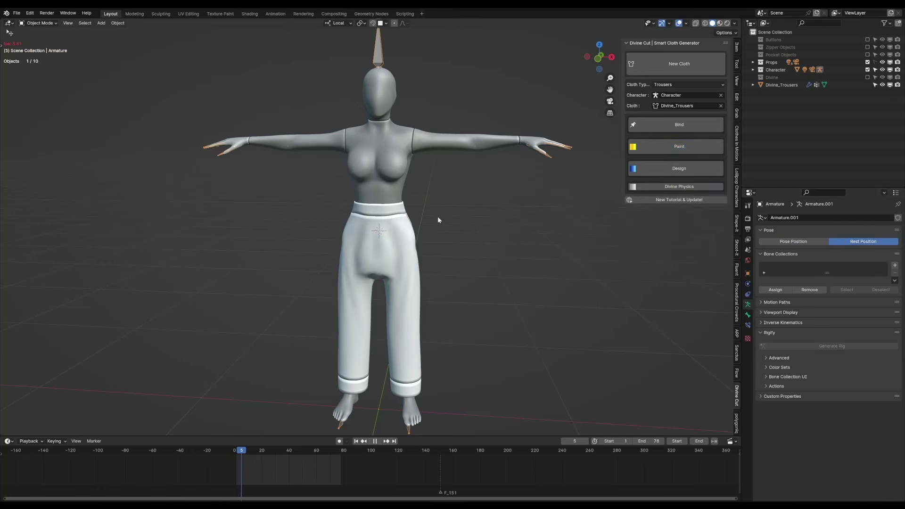
pyautogui.press('space')
pyautogui.moveTo(440, 248); pyautogui.dragTo(389, 258, button='middle')
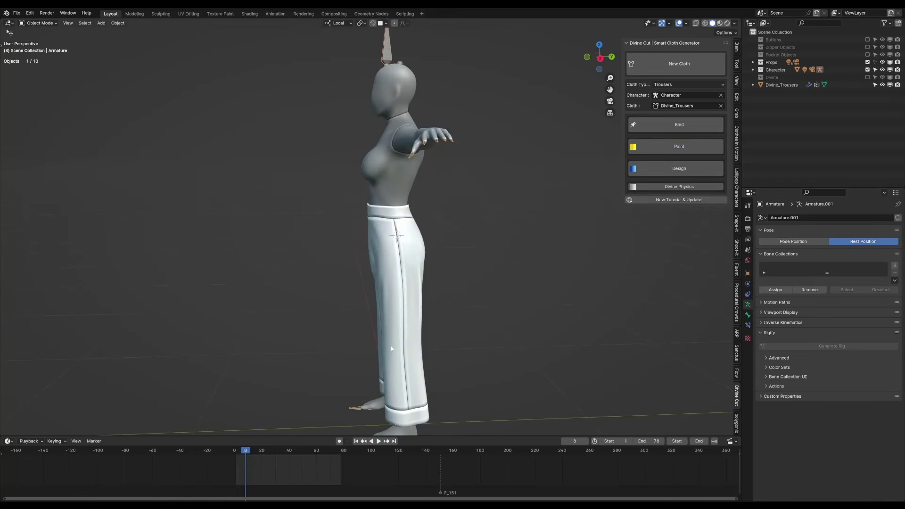
pyautogui.hotkey('shift', 'Left')
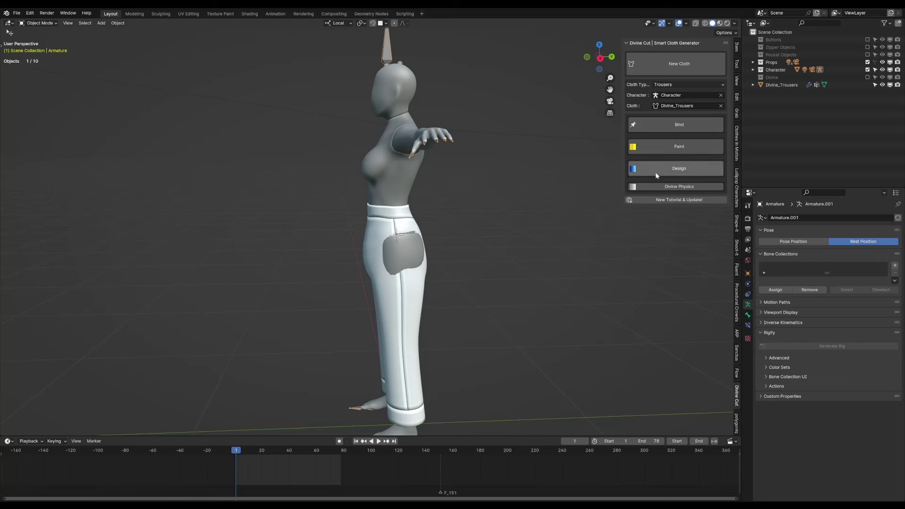
# Toggle the trousers' seams with the Design tools, preview the cloth simulation and reset it to frame 1.
pyautogui.click(660, 168)
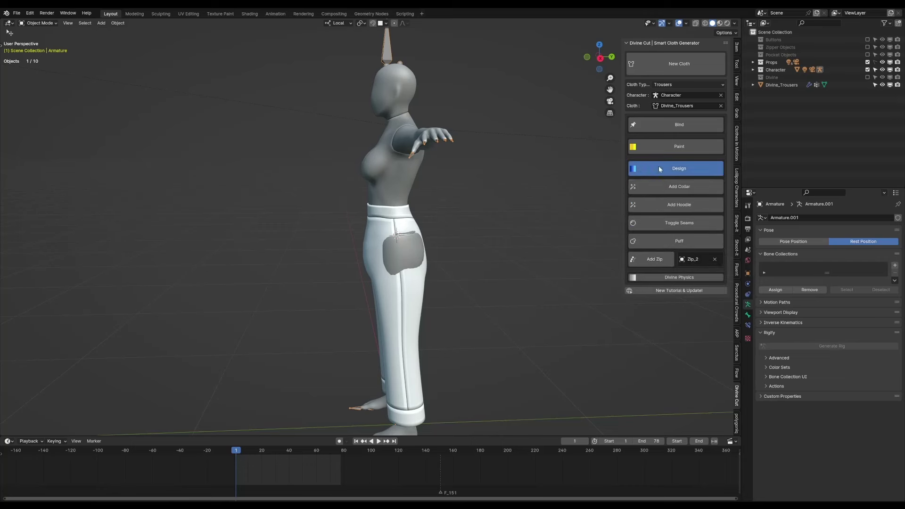
pyautogui.click(660, 222)
pyautogui.moveTo(589, 226); pyautogui.dragTo(511, 228, button='middle')
pyautogui.press('space')
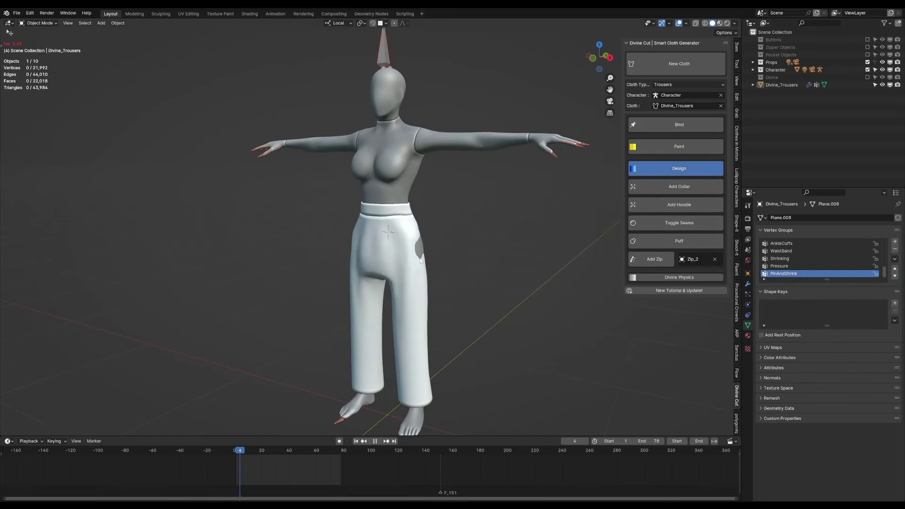
pyautogui.press('Escape')
pyautogui.moveTo(366, 279); pyautogui.dragTo(404, 259, button='middle')
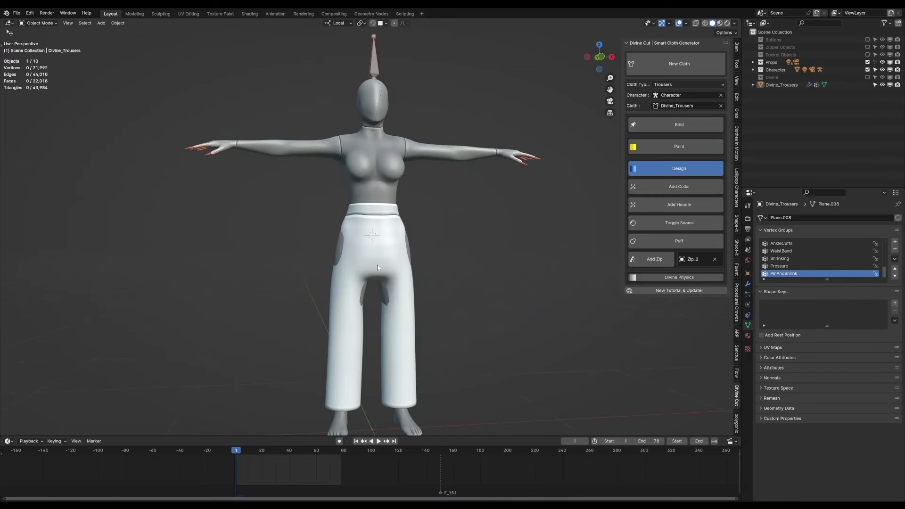
# In Edit Mode, select the two crotch faces of the trousers and raise them about 0.07 m along local Z with proportional editing.
pyautogui.click(379, 267)
pyautogui.press('Tab')
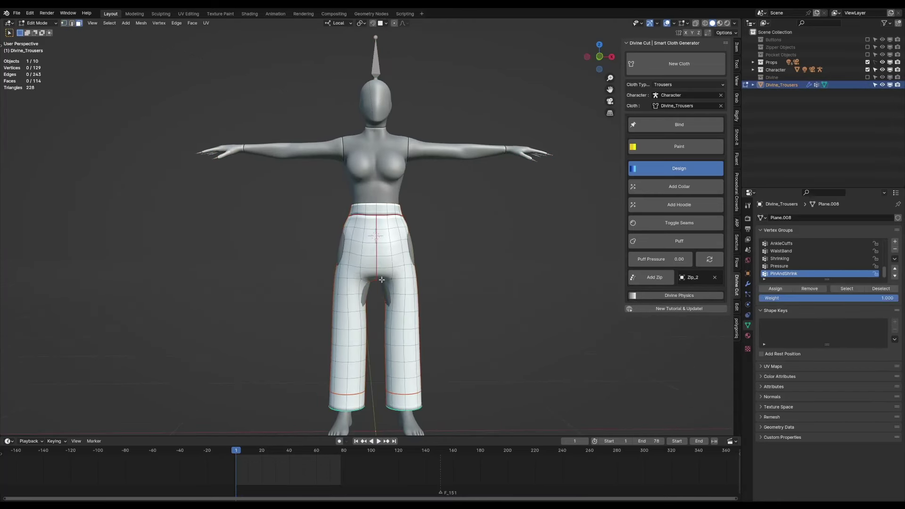
pyautogui.click(381, 280)
pyautogui.moveTo(382, 280); pyautogui.dragTo(383, 255, button='middle')
pyautogui.keyDown('shift'); pyautogui.click(380, 288); pyautogui.keyUp('shift')
pyautogui.hotkey('alt', 'z')
pyautogui.moveTo(380, 288); pyautogui.dragTo(369, 295, button='middle')
pyautogui.hotkey('alt', 'z')
pyautogui.press('g')
pyautogui.press('z')
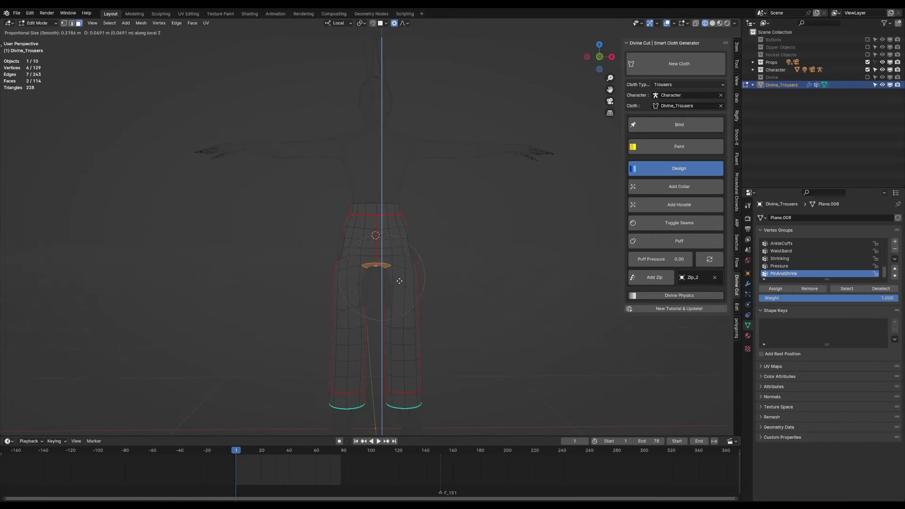
pyautogui.click(400, 281)
pyautogui.press('z')
pyautogui.click(443, 281)
# Select the ring of vertices around the upper leg from back to front and scale it along Z.
pyautogui.moveTo(399, 286)
pyautogui.mouseDown(button='middle')
pyautogui.moveTo(414, 307)
pyautogui.moveTo(254, 318)
pyautogui.mouseUp(button='middle')
pyautogui.scroll(2, 392, 284)
pyautogui.click(409, 308)
pyautogui.keyDown('ctrl'); pyautogui.click(395, 326); pyautogui.keyUp('ctrl')
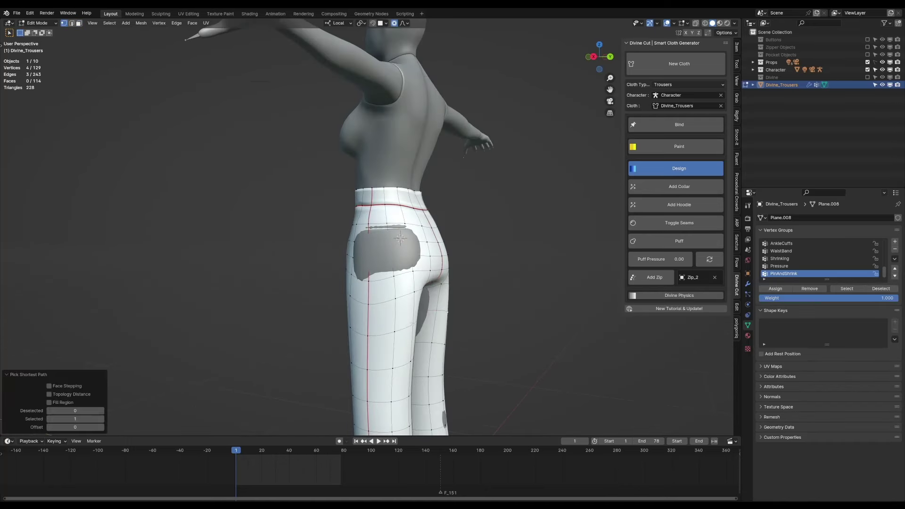
pyautogui.moveTo(394, 325); pyautogui.dragTo(439, 320, button='middle')
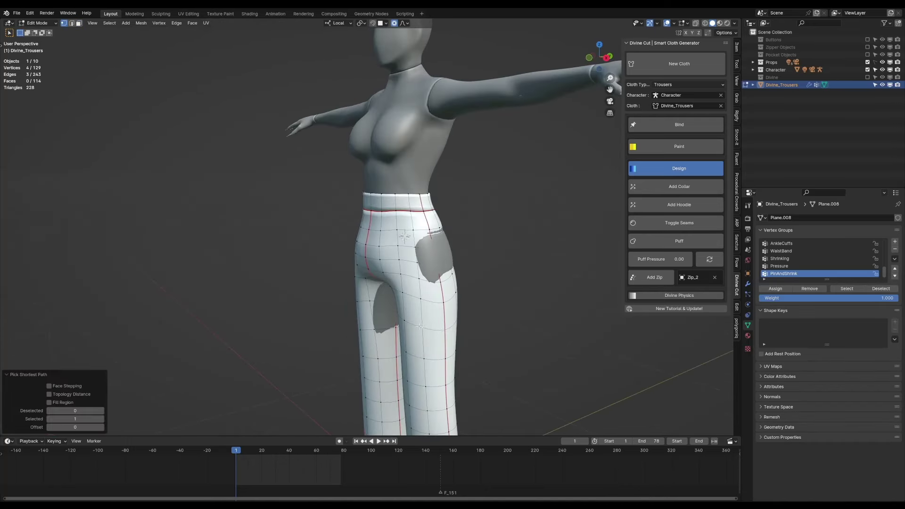
pyautogui.moveTo(386, 311); pyautogui.dragTo(404, 310, button='middle')
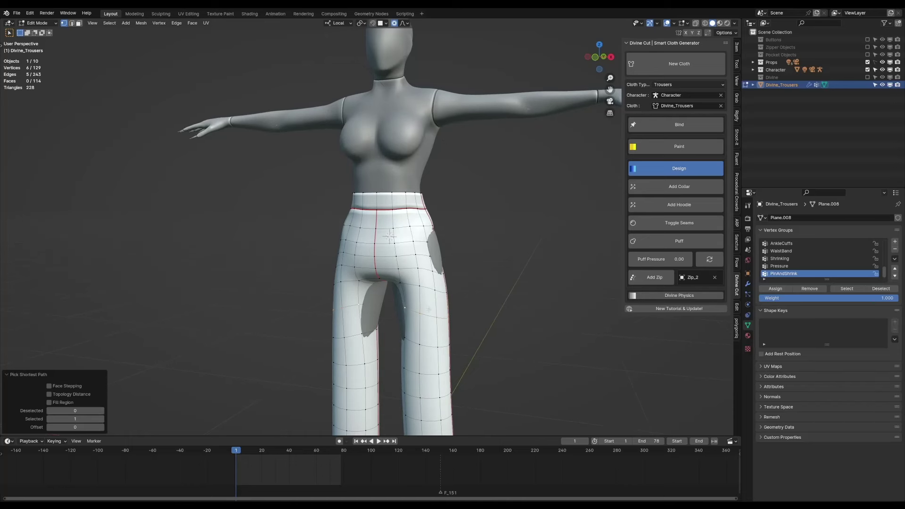
pyautogui.keyDown('ctrl'); pyautogui.click(405, 308); pyautogui.keyUp('ctrl')
pyautogui.press('s')
pyautogui.press('z')
pyautogui.click(471, 307)
# Move the selected upper-leg vertex ring up along Z.
pyautogui.press('g')
pyautogui.press('z')
pyautogui.click(472, 295)
# Select another row of vertices around the top of the leg and scale it along Z.
pyautogui.click(420, 313)
pyautogui.moveTo(420, 312); pyautogui.dragTo(297, 300, button='middle')
pyautogui.keyDown('ctrl'); pyautogui.click(404, 291); pyautogui.keyUp('ctrl')
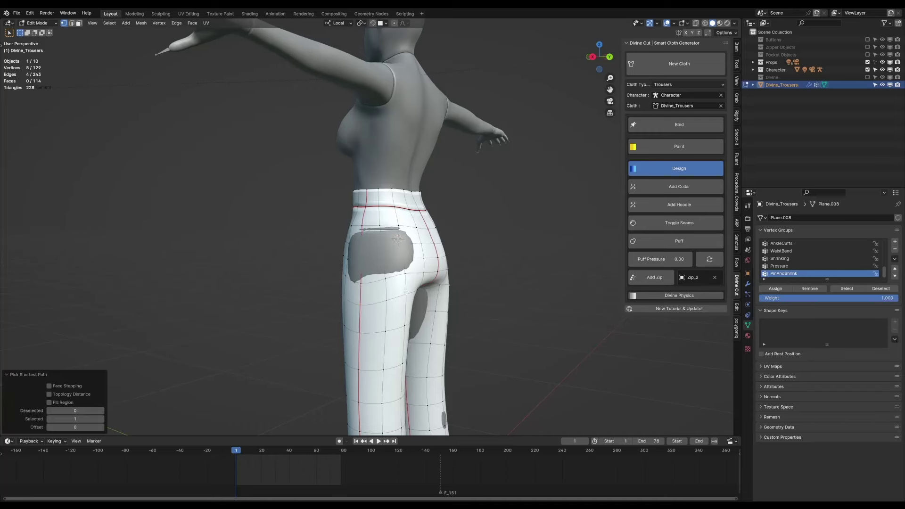
pyautogui.moveTo(404, 291); pyautogui.dragTo(462, 274, button='middle')
pyautogui.press('s')
pyautogui.press('z')
pyautogui.click(375, 293)
# Select the short path of vertices beside the front of the crotch and scale it along Z.
pyautogui.click(387, 274)
pyautogui.keyDown('ctrl'); pyautogui.click(404, 277); pyautogui.keyUp('ctrl')
pyautogui.press('s')
pyautogui.press('z')
pyautogui.click(463, 279)
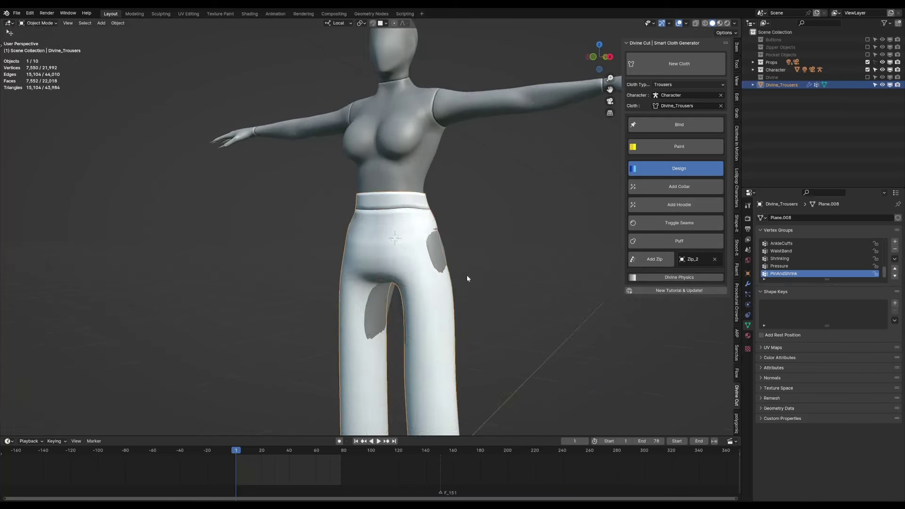
# Run the cloth simulation to frame 10 and examine how the reshaped crotch drapes.
pyautogui.scroll(-3, 472, 276)
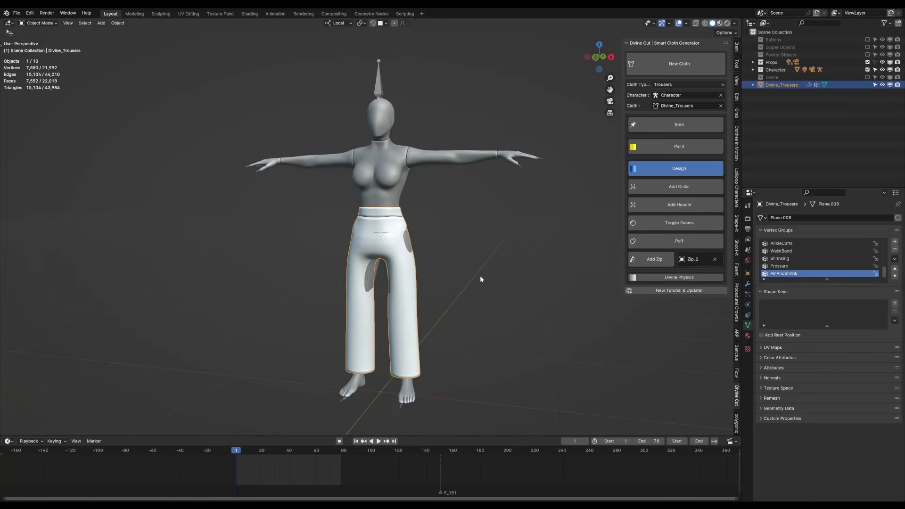
pyautogui.press('space')
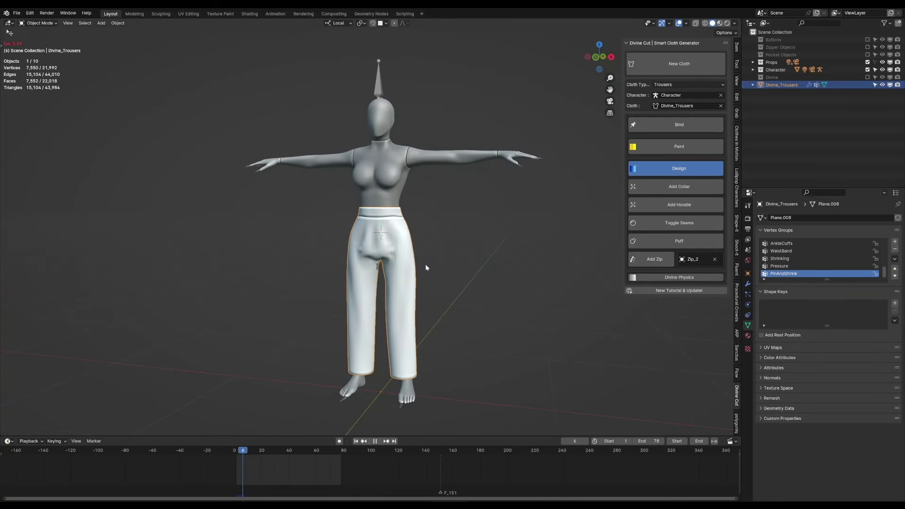
pyautogui.press('space')
pyautogui.scroll(3, 420, 277)
pyautogui.moveTo(421, 269); pyautogui.dragTo(357, 276, button='middle')
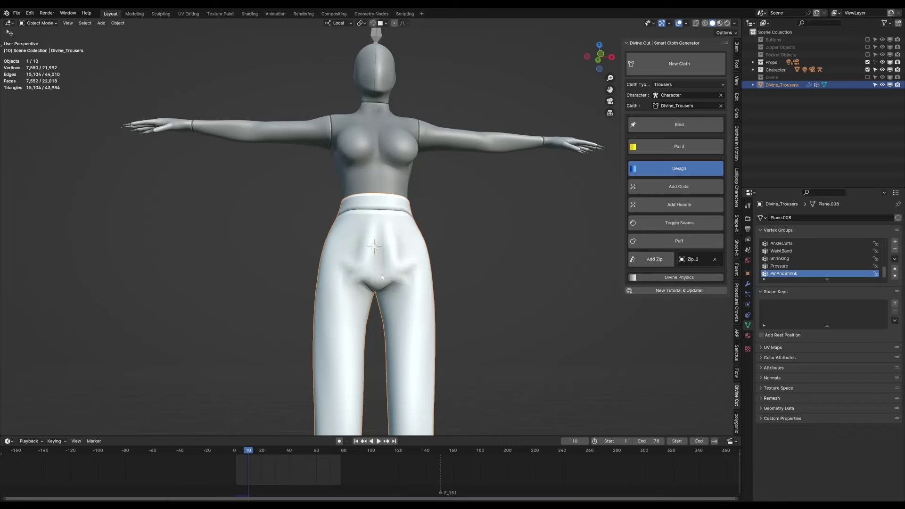
pyautogui.moveTo(387, 269); pyautogui.dragTo(405, 248, button='middle')
pyautogui.scroll(2, 406, 249)
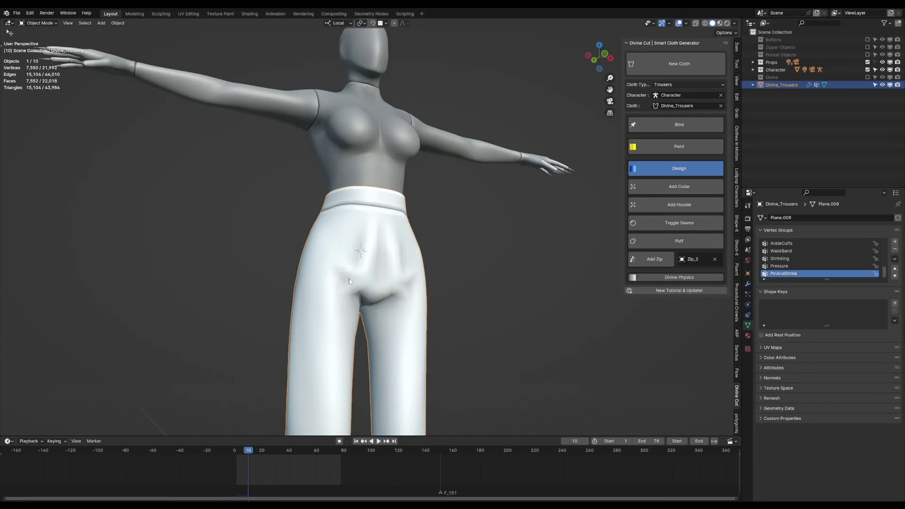
# Return to frame 1, start Inflate/Deflate weight painting on the trousers, and set the brush radius to 178 px.
pyautogui.hotkey('shift', 'Left')
pyautogui.click(644, 166)
pyautogui.click(640, 149)
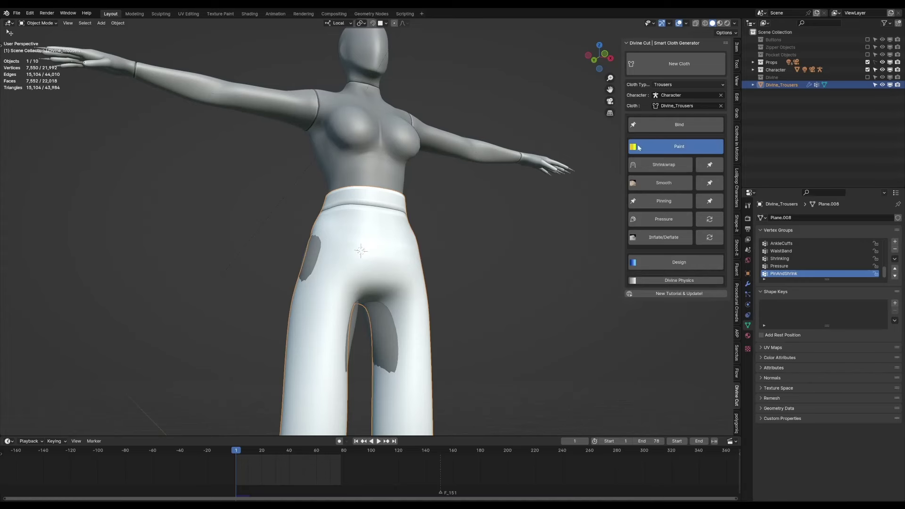
pyautogui.click(660, 237)
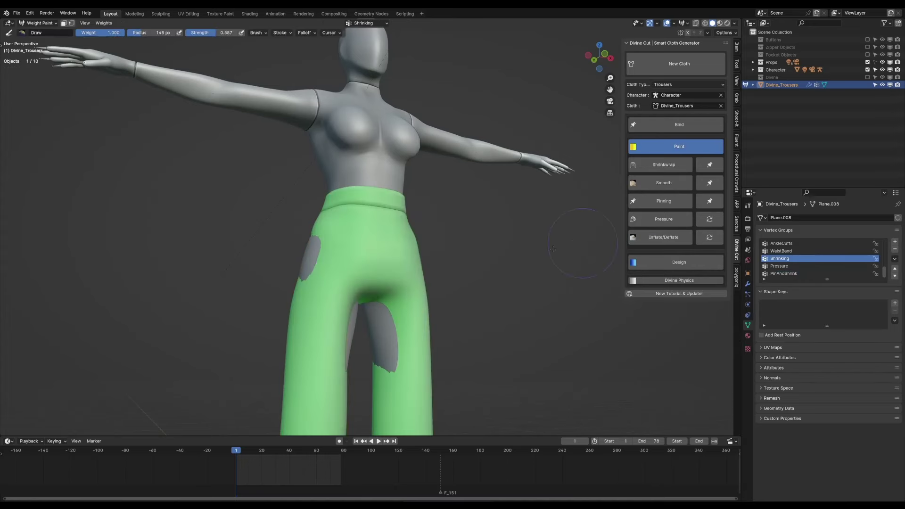
pyautogui.scroll(2, 400, 277)
pyautogui.moveTo(400, 277); pyautogui.dragTo(382, 282, button='middle')
pyautogui.press('f')
pyautogui.click(426, 267)
# Reduce the brush strength to 0.265 and paint Shrinking weight over the front of the crotch.
pyautogui.hotkey('shift', 'f')
pyautogui.click(388, 254)
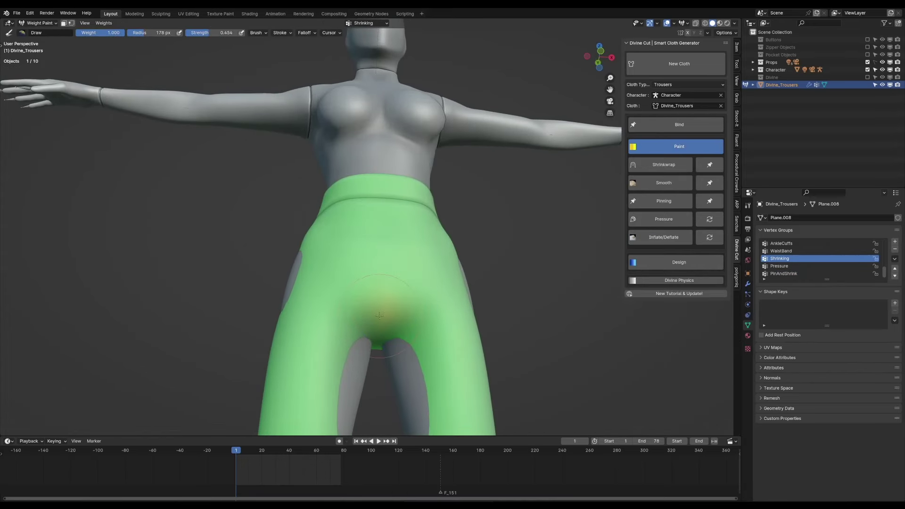
pyautogui.hotkey('shift', 'f')
pyautogui.click(398, 302)
pyautogui.moveTo(398, 271); pyautogui.dragTo(398, 276)
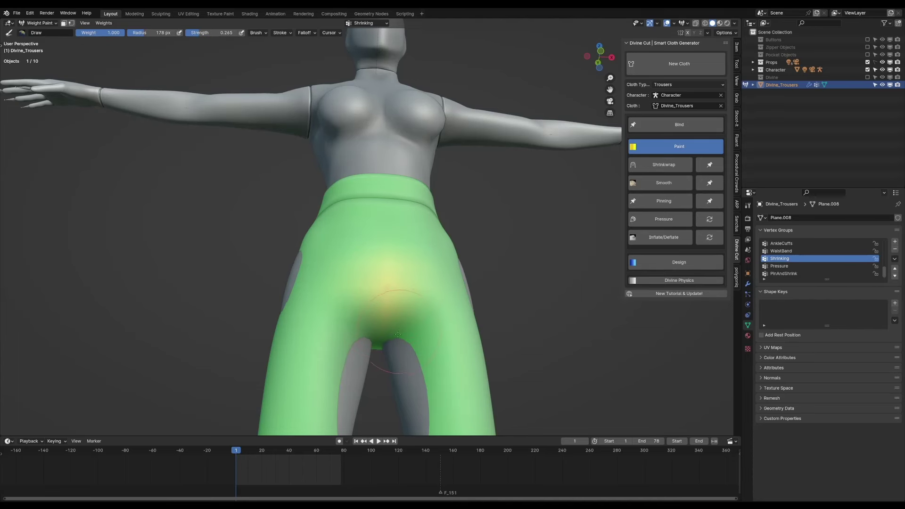
# Extend the painted Shrinking weight beneath and around the crotch from several angles.
pyautogui.moveTo(398, 335)
pyautogui.mouseDown(button='middle')
pyautogui.moveTo(418, 288)
pyautogui.moveTo(401, 257)
pyautogui.mouseUp(button='middle')
pyautogui.moveTo(401, 256); pyautogui.dragTo(404, 260)
pyautogui.moveTo(404, 260)
pyautogui.mouseDown(button='middle')
pyautogui.moveTo(382, 269)
pyautogui.moveTo(561, 257)
pyautogui.mouseUp(button='middle')
pyautogui.click(404, 260)
pyautogui.click(409, 297)
pyautogui.moveTo(414, 294)
pyautogui.mouseDown(button='middle')
pyautogui.moveTo(428, 284)
pyautogui.moveTo(415, 283)
pyautogui.moveTo(463, 290)
pyautogui.mouseUp(button='middle')
pyautogui.click(387, 282)
# Leave weight painting, run the cloth simulation to frame 11, and examine how the whole trousers drape.
pyautogui.hotkey('ctrl', 'Tab')
pyautogui.scroll(-1, 464, 289)
pyautogui.press('space')
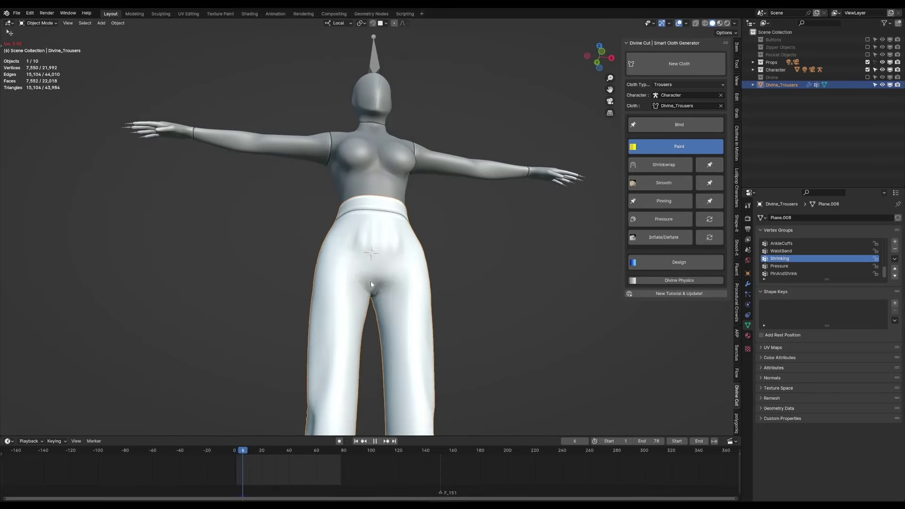
pyautogui.press('space')
pyautogui.scroll(-3, 388, 283)
pyautogui.press('Right')
pyautogui.press('Right')
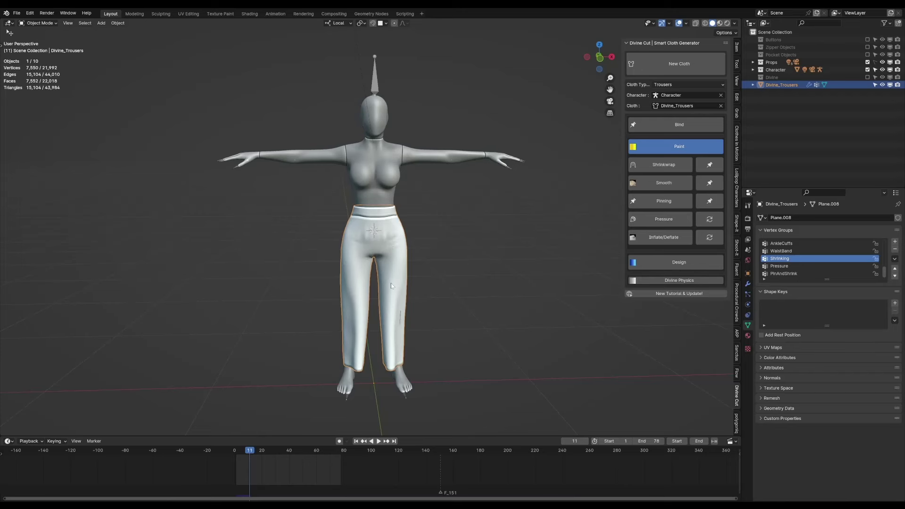
# Back at frame 1, select the edge path running down the front of the trouser leg and crease it.
pyautogui.hotkey('shift', 'Left')
pyautogui.moveTo(415, 267); pyautogui.dragTo(394, 263, button='middle')
pyautogui.press('Tab')
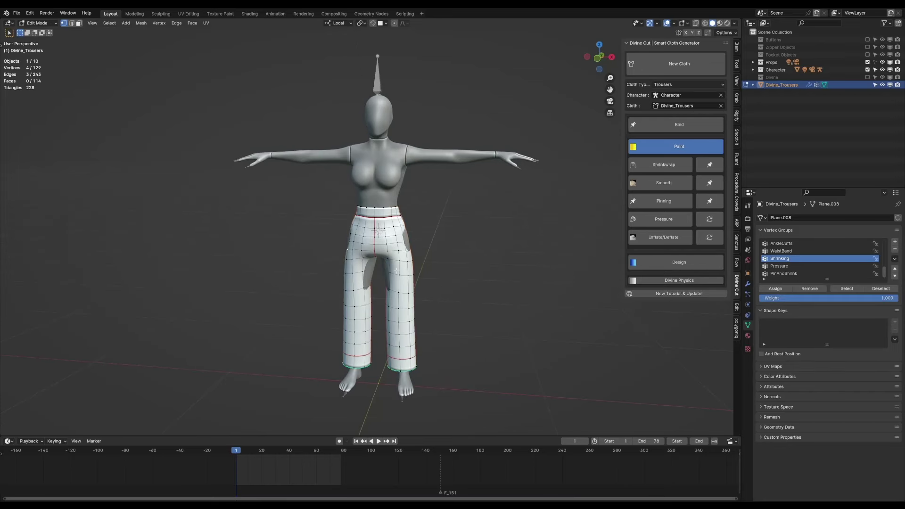
pyautogui.keyDown('ctrl'); pyautogui.click(401, 368); pyautogui.keyUp('ctrl')
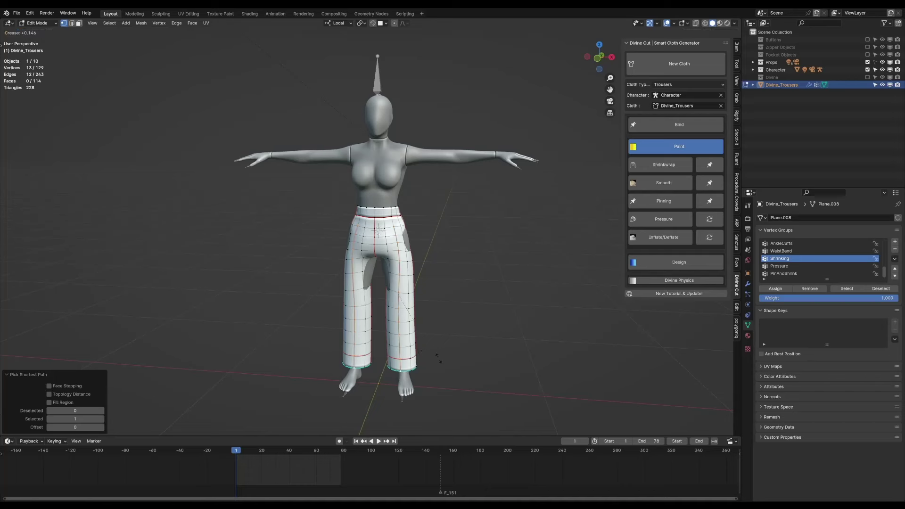
pyautogui.hotkey('alt', 'a')
pyautogui.press('Tab')
pyautogui.moveTo(448, 326); pyautogui.dragTo(519, 322, button='middle')
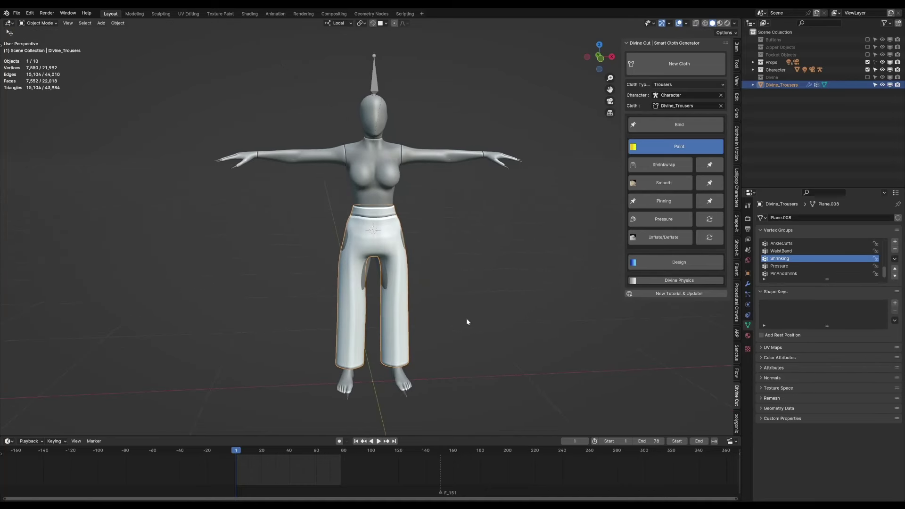
# Show the Subdivision.001 modifier in the viewport and run the simulation briefly to check the smoother cloth.
pyautogui.click(748, 283)
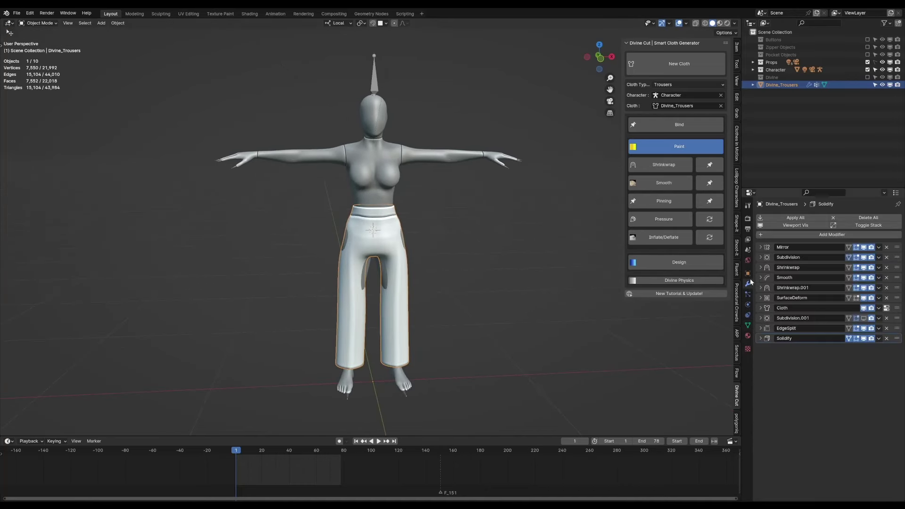
pyautogui.click(867, 320)
pyautogui.moveTo(471, 320); pyautogui.dragTo(514, 321, button='middle')
pyautogui.press('space')
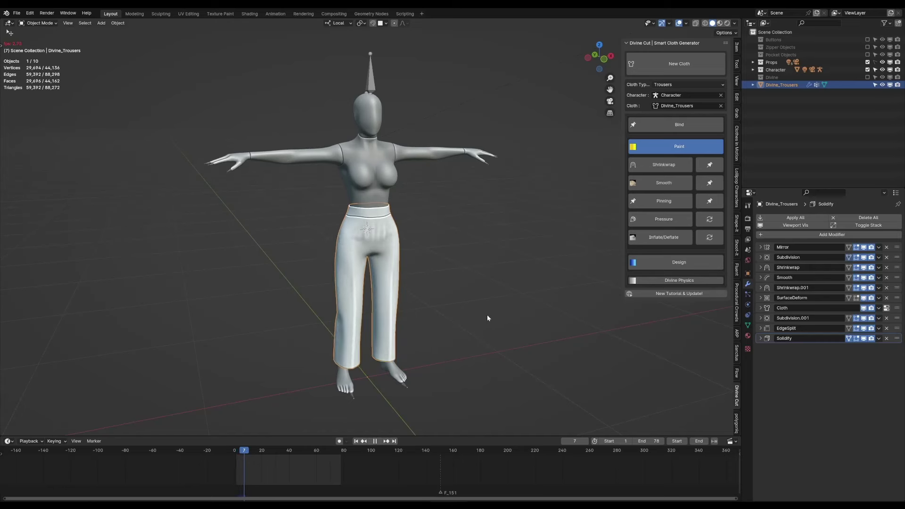
pyautogui.press('Escape')
# Switch the character's armature to Pose Position and play the simulation to check the waist and hips in motion.
pyautogui.click(370, 94)
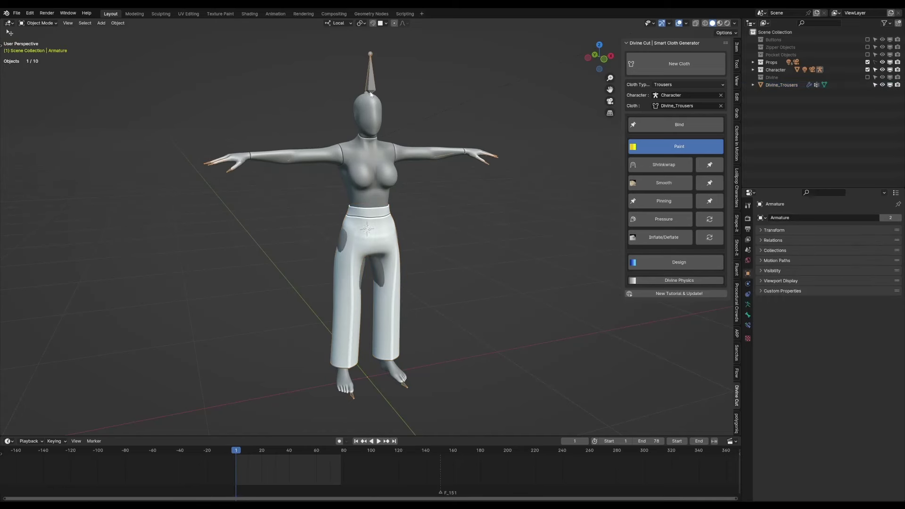
pyautogui.click(748, 305)
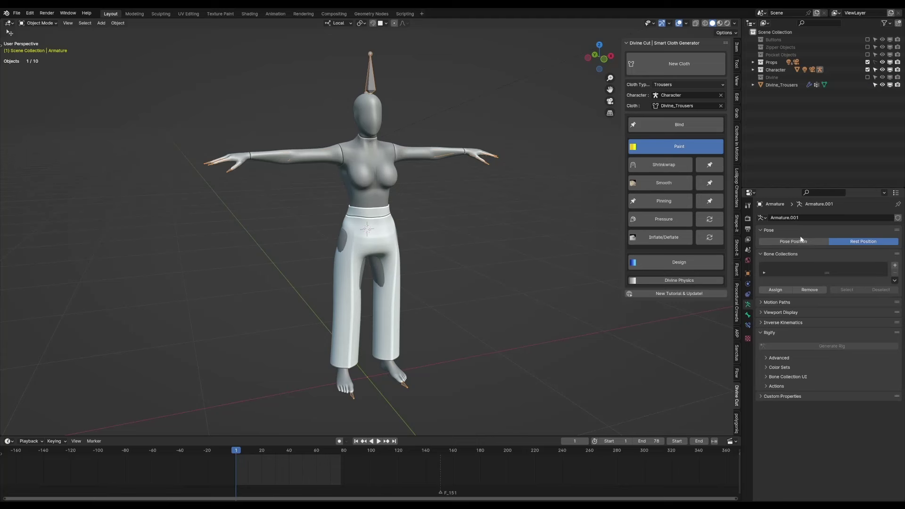
pyautogui.press('space')
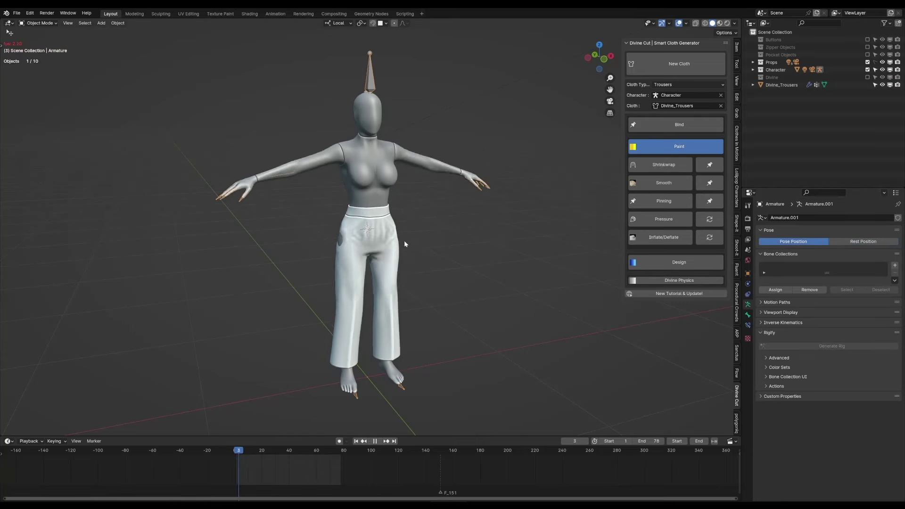
pyautogui.scroll(5, 355, 217)
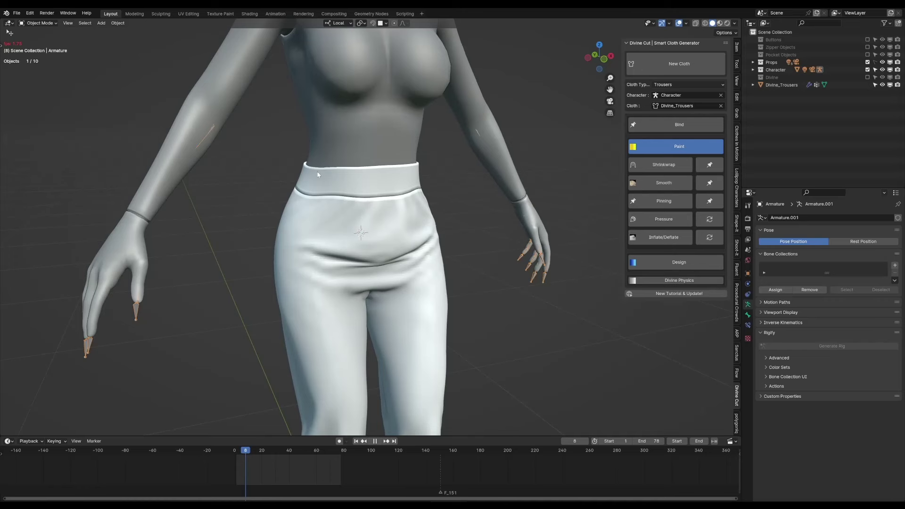
pyautogui.press('Escape')
pyautogui.scroll(-5, 395, 188)
# Examine the Pinning weights around the trousers' waistband, then return to Object Mode and close the painting options.
pyautogui.click(389, 201)
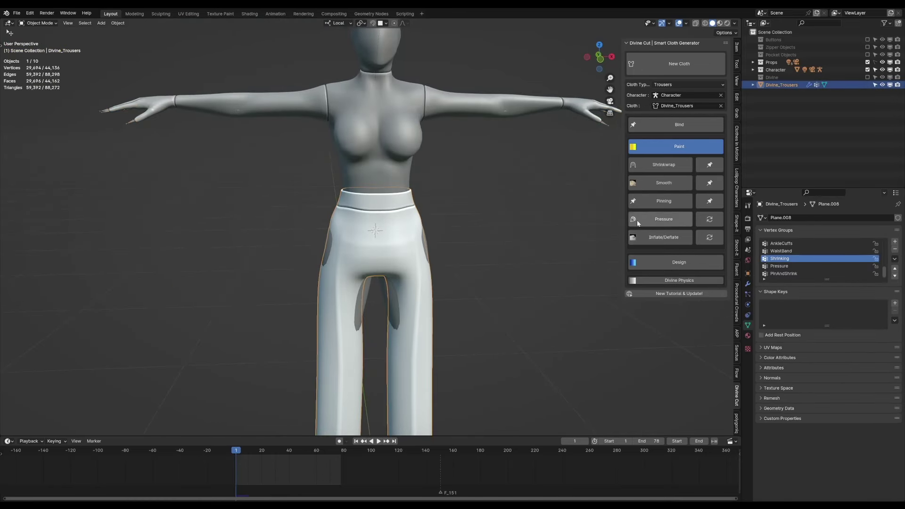
pyautogui.click(663, 201)
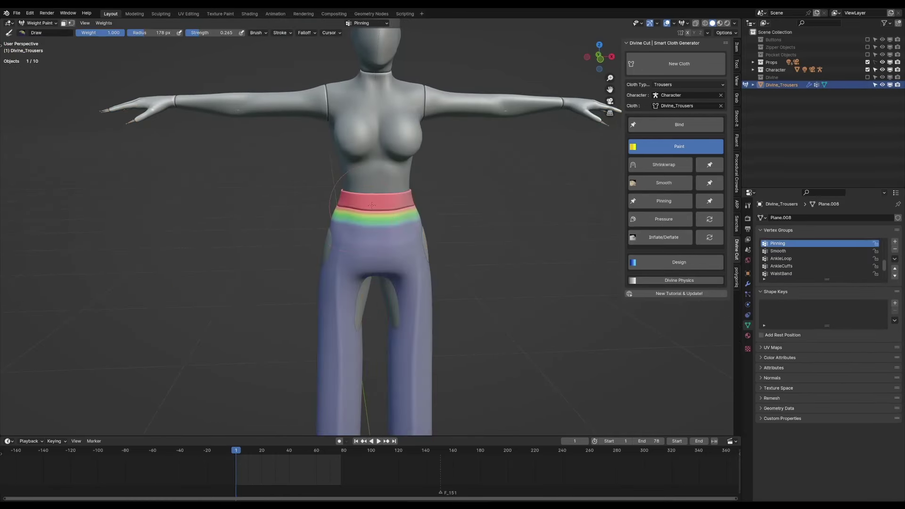
pyautogui.press('q')
pyautogui.click(500, 208)
pyautogui.moveTo(471, 203); pyautogui.dragTo(491, 201, button='middle')
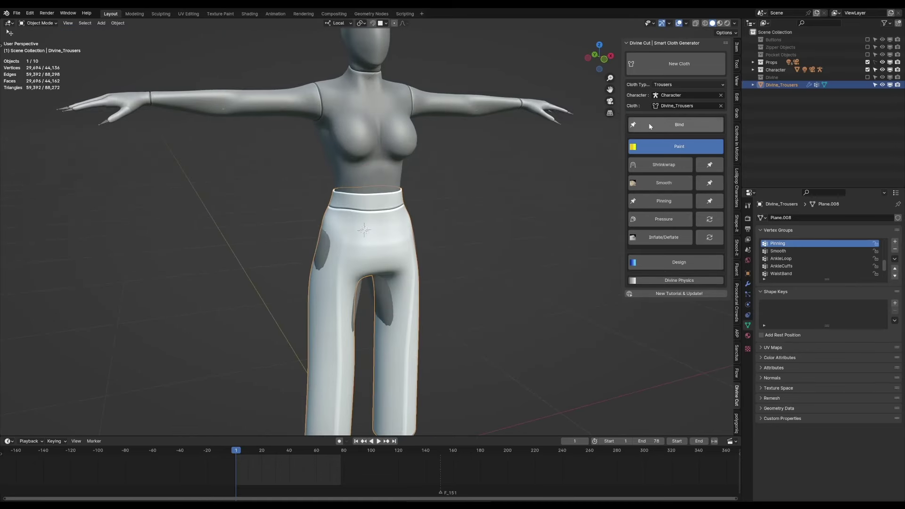
pyautogui.click(648, 143)
# Set the trousers' cloth simulation Quality Steps to 20.
pyautogui.scroll(-4, 453, 193)
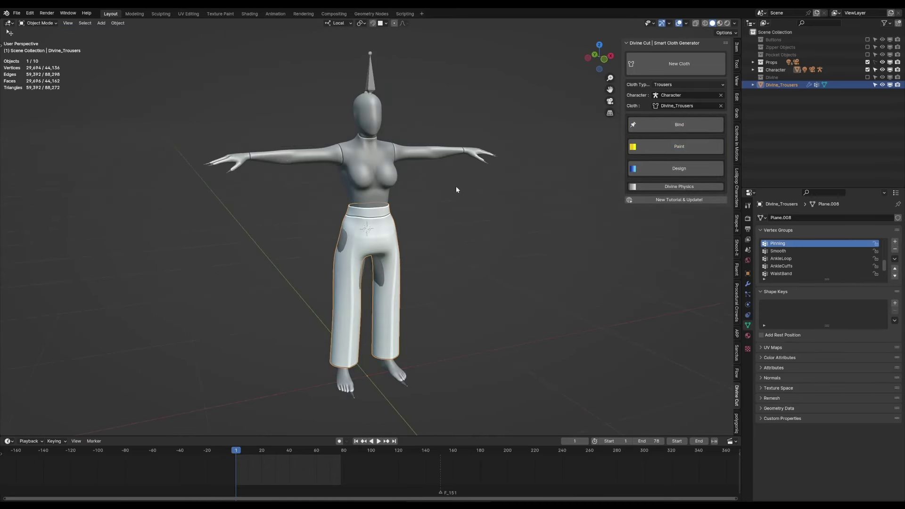
pyautogui.moveTo(453, 192); pyautogui.dragTo(392, 213, button='middle')
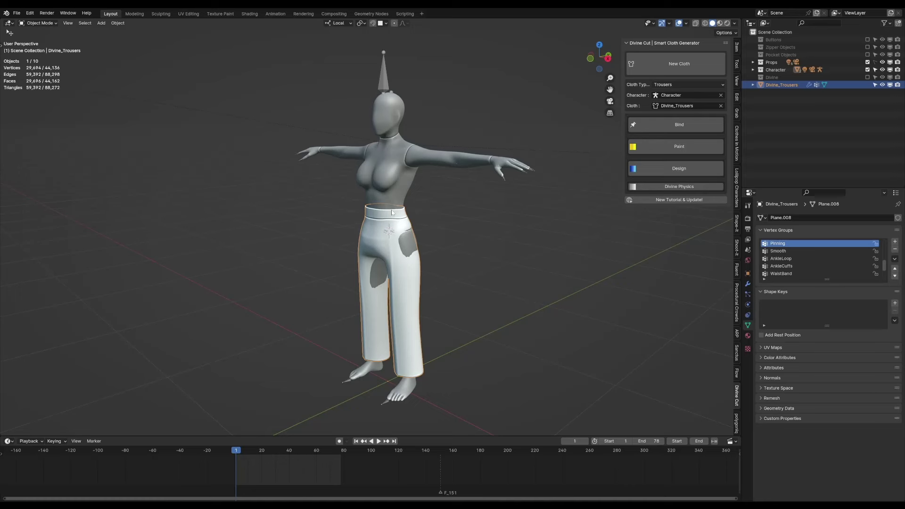
pyautogui.moveTo(386, 216); pyautogui.dragTo(401, 218, button='middle')
pyautogui.scroll(3, 418, 220)
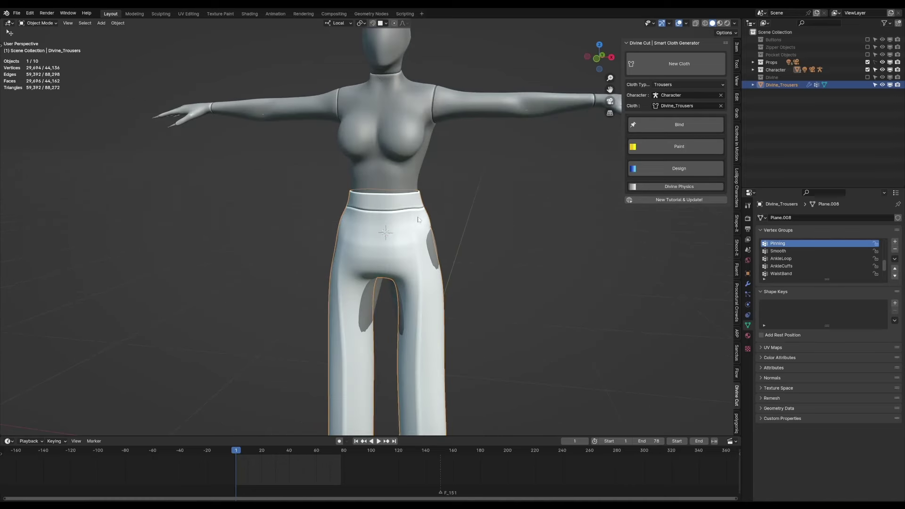
pyautogui.click(749, 304)
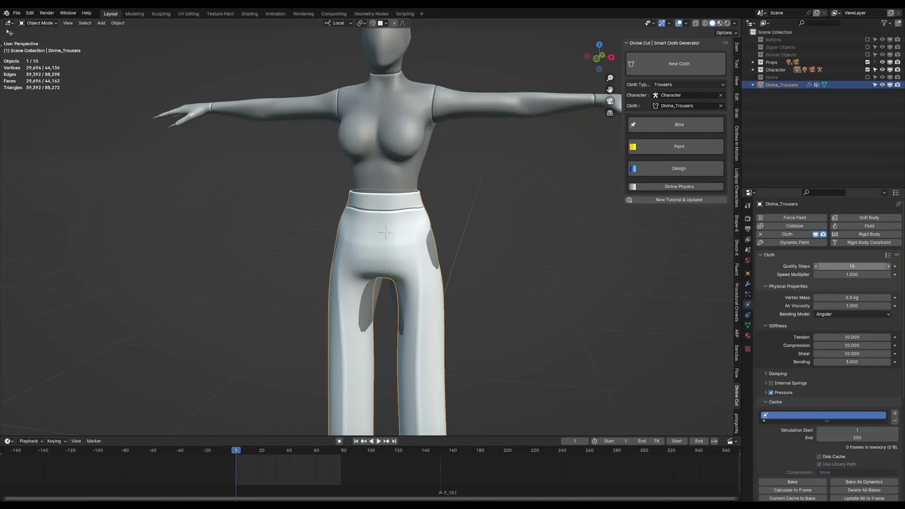
pyautogui.press('Return')
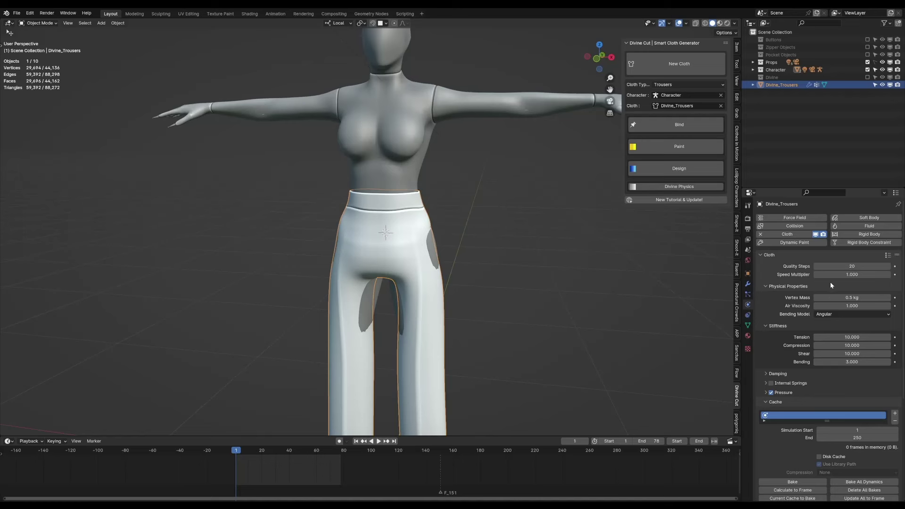
# Set the Tension and Shear stiffness of the trousers' cloth to 2.
pyautogui.click(844, 337)
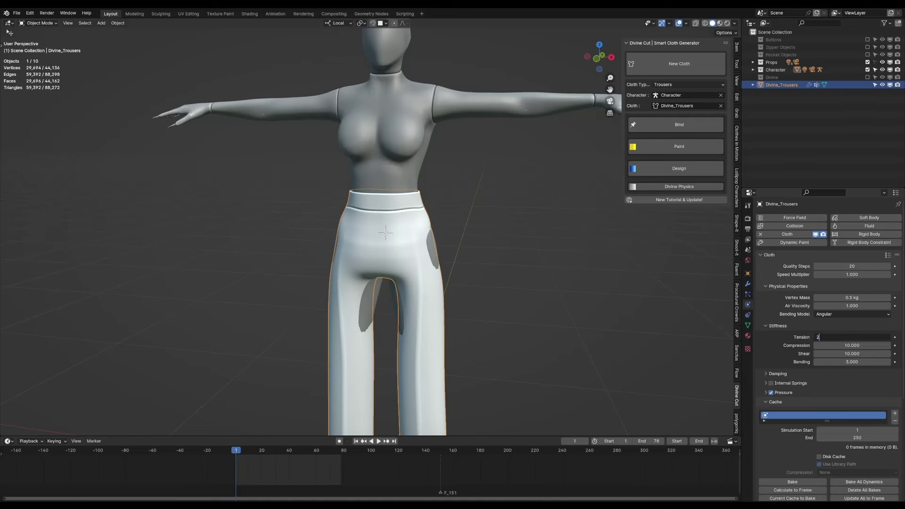
pyautogui.press('Tab')
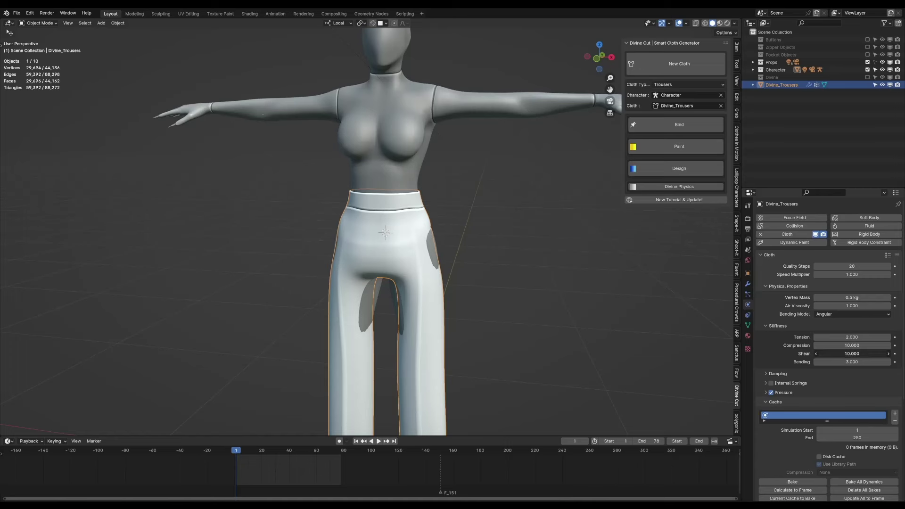
pyautogui.write('2')
pyautogui.press('Return')
pyautogui.moveTo(589, 301); pyautogui.dragTo(350, 273, button='middle')
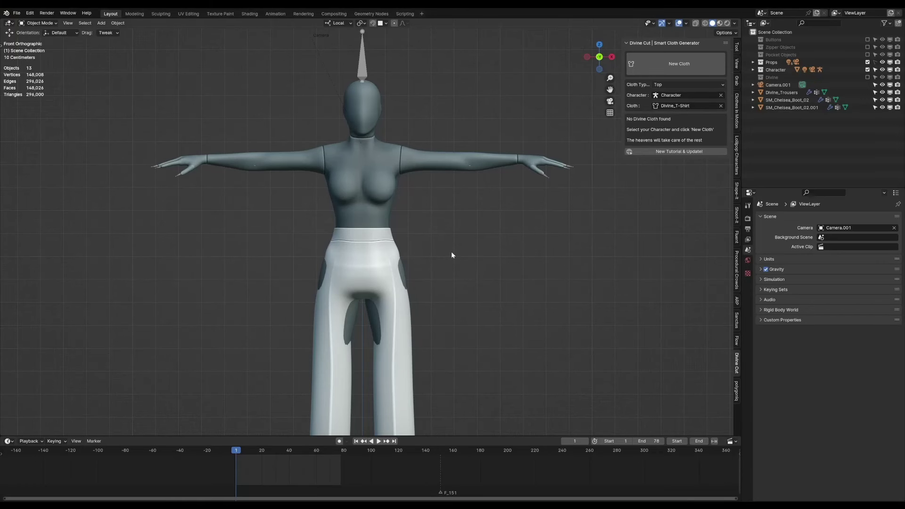
# Start a new Top cloth for the character, position the guide points on the body and arm, and generate its rig.
pyautogui.click(374, 169)
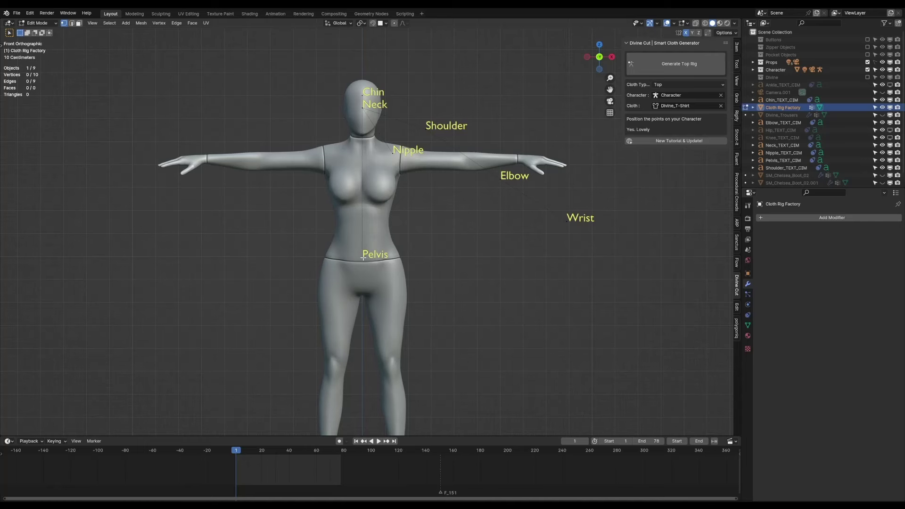
pyautogui.moveTo(363, 257); pyautogui.dragTo(363, 268)
pyautogui.moveTo(416, 146); pyautogui.dragTo(407, 178)
pyautogui.moveTo(388, 131); pyautogui.dragTo(389, 163)
pyautogui.moveTo(382, 97); pyautogui.dragTo(391, 179)
pyautogui.moveTo(488, 199); pyautogui.dragTo(441, 269)
pyautogui.moveTo(558, 223); pyautogui.dragTo(507, 161)
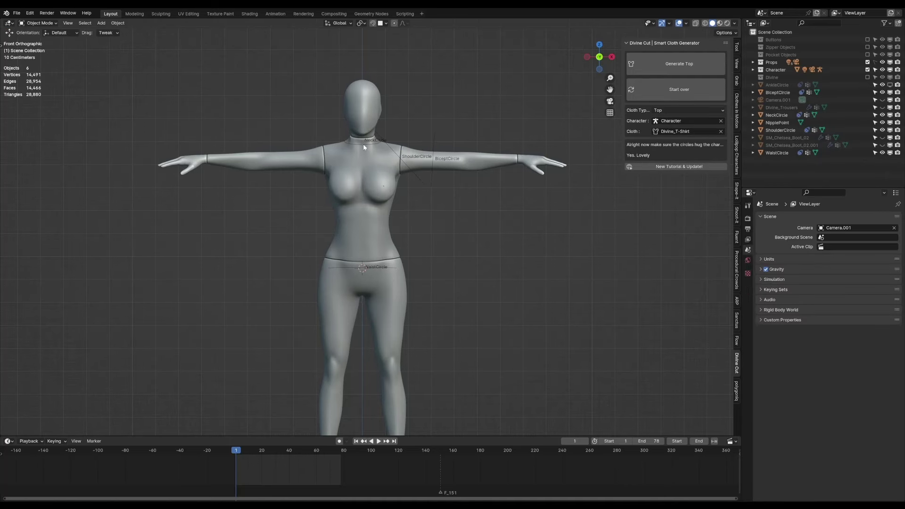
# Move NeckCircle up about 0.008 m along Z and scale it to 0.962 around the neck.
pyautogui.click(364, 145)
pyautogui.press('g')
pyautogui.press('z')
pyautogui.click(395, 137)
pyautogui.press('s')
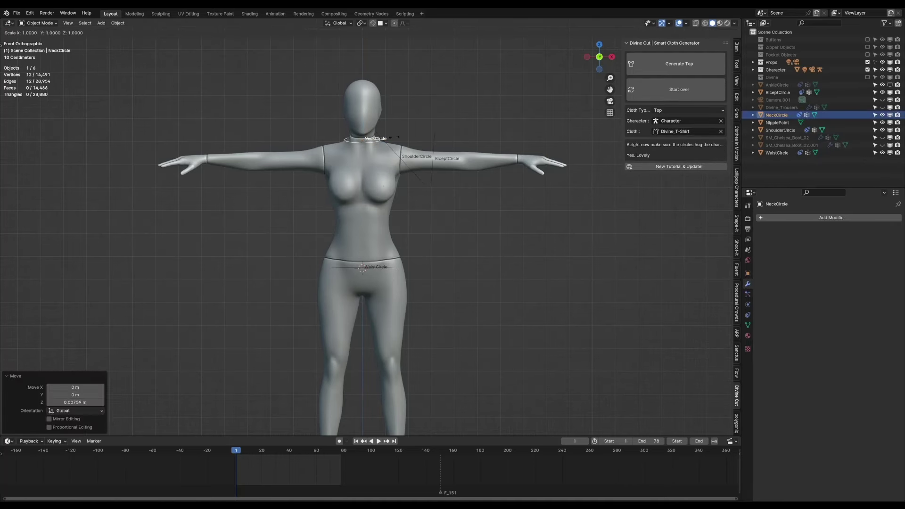
pyautogui.click(387, 144)
# In the side view, shift NeckCircle about -0.006 m in Y and -0.002 m in Z to fit the neck.
pyautogui.press('KP_3')
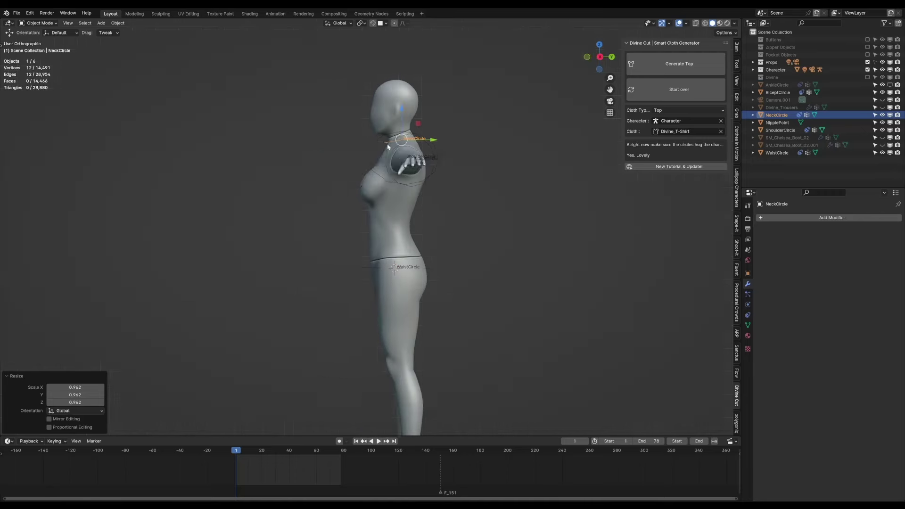
pyautogui.scroll(2, 339, 207)
pyautogui.press('g')
pyautogui.click(352, 223)
pyautogui.scroll(-4, 354, 221)
pyautogui.press('KP_1')
pyautogui.scroll(4, 436, 229)
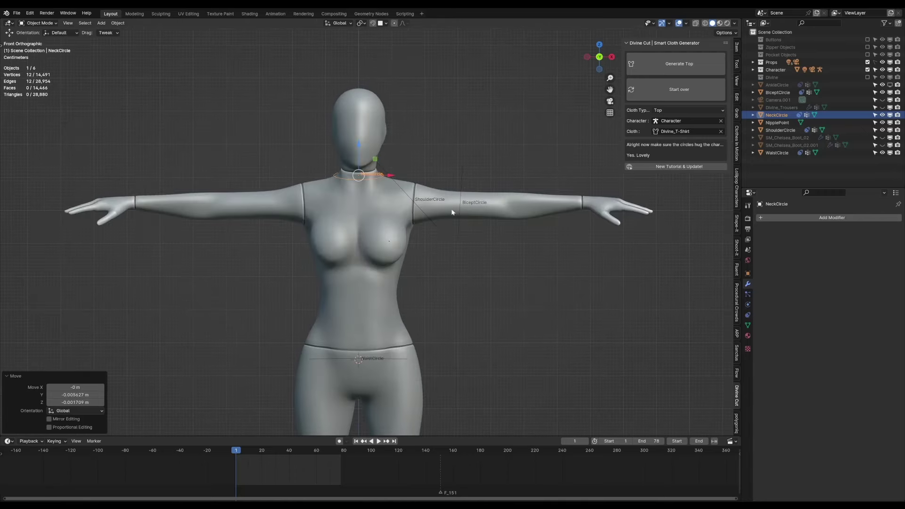
# Scale ShoulderCircle to 0.635 and move it onto the shoulder joint.
pyautogui.click(437, 229)
pyautogui.press('s')
pyautogui.click(433, 232)
pyautogui.press('g')
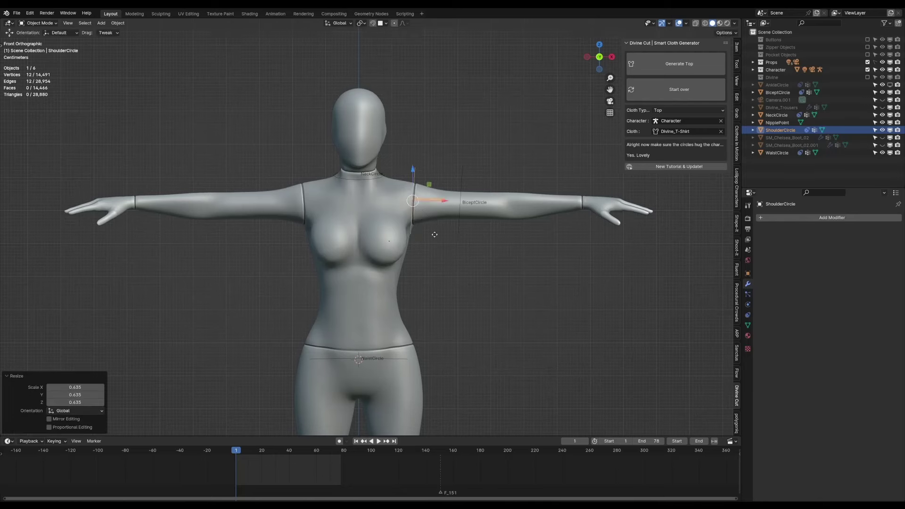
pyautogui.click(465, 293)
# Fine-tune ShoulderCircle's size, position and tilt so it encircles the top of the arm.
pyautogui.press('s')
pyautogui.click(463, 291)
pyautogui.press('g')
pyautogui.click(500, 325)
pyautogui.press('r')
pyautogui.click(501, 320)
pyautogui.press('g')
pyautogui.click(501, 321)
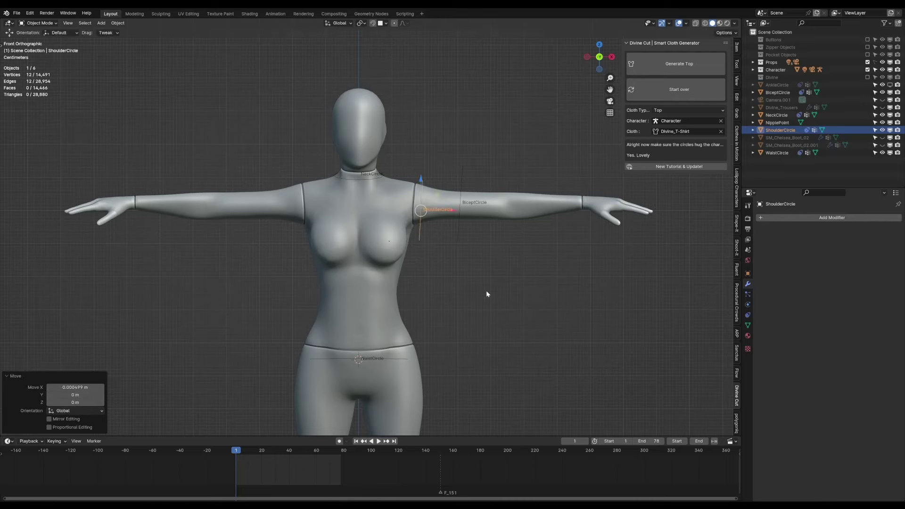
# Move BiceptCircle along the arm to the wrist and scale it to 0.288.
pyautogui.click(459, 228)
pyautogui.press('g')
pyautogui.click(500, 225)
pyautogui.press('s')
pyautogui.click(559, 228)
# Check BiceptCircle from above, then enlarge it by a factor of 1.133 around the wrist.
pyautogui.press('KP_7')
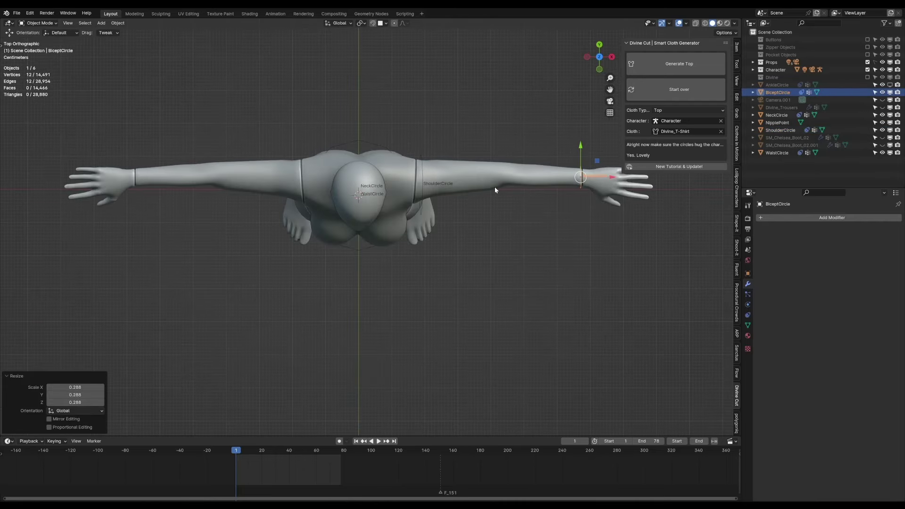
pyautogui.press('s')
pyautogui.click(500, 236)
pyautogui.press('KP_1')
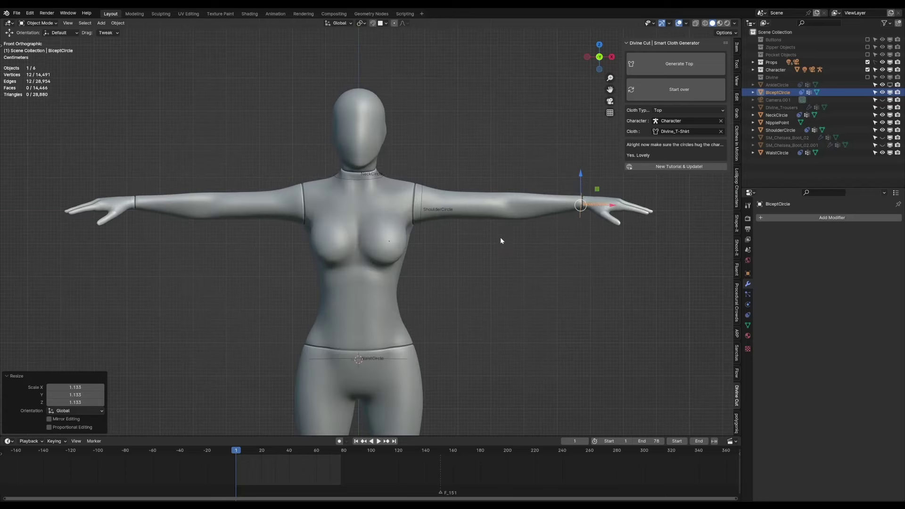
# Shrink BiceptCircle slightly and nudge it so it stays centred around the wrist.
pyautogui.press('s')
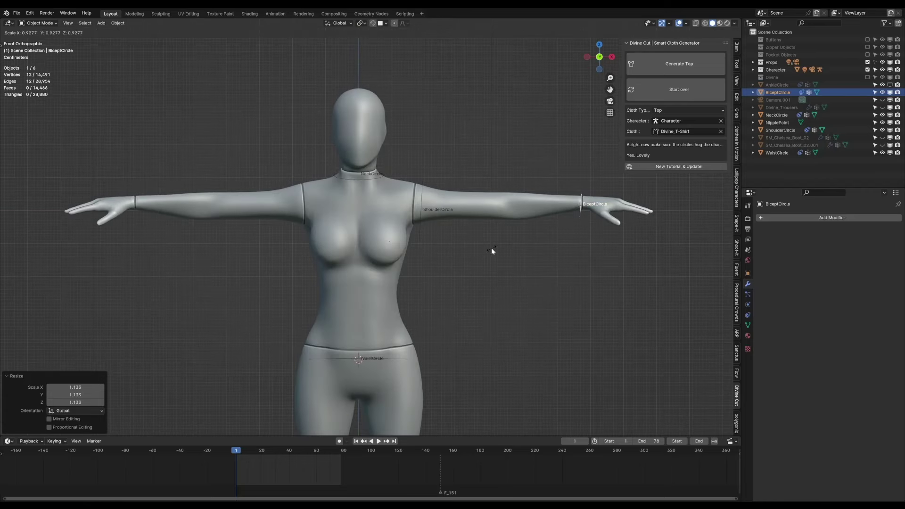
pyautogui.click(494, 238)
pyautogui.keyDown('shift'); pyautogui.moveTo(450, 254); pyautogui.dragTo(472, 211, button='middle'); pyautogui.keyUp('shift')
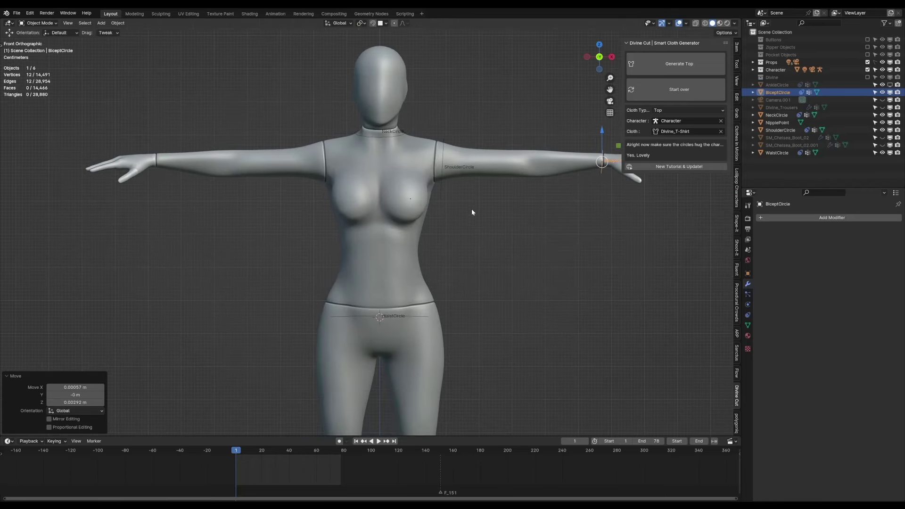
# Raise WaistCircle about 0.143 m towards the waist and scale it by 1.062.
pyautogui.click(404, 320)
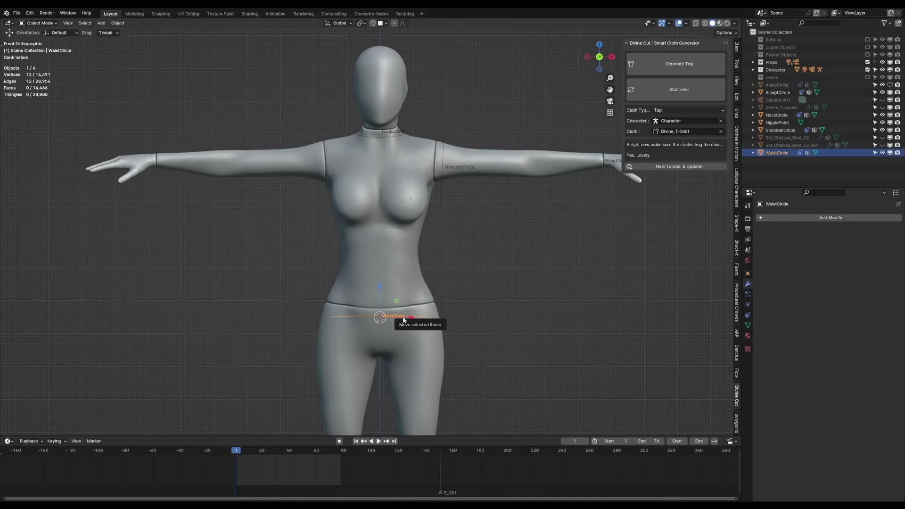
pyautogui.moveTo(403, 320); pyautogui.dragTo(417, 274)
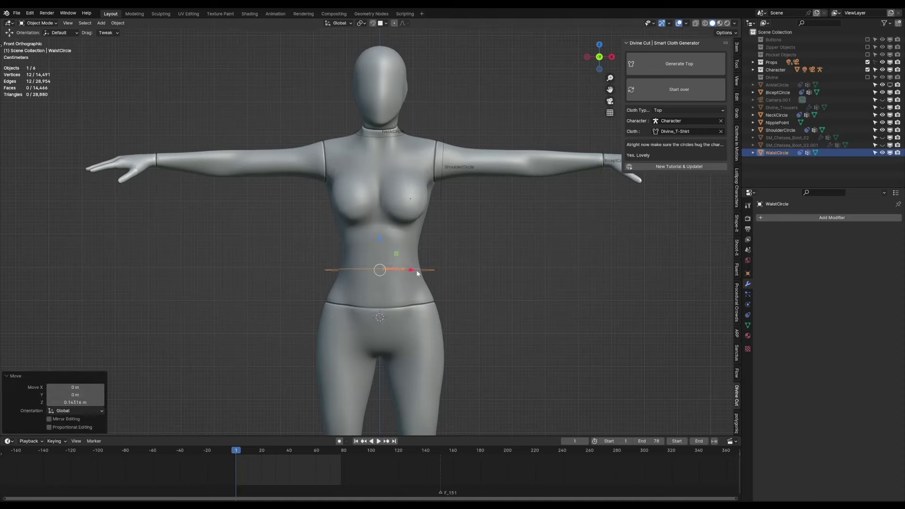
pyautogui.press('s')
pyautogui.click(443, 268)
# Show Divine_Trousers, fit WaistCircle around the torso at the top of their waistband, and generate the top.
pyautogui.click(883, 107)
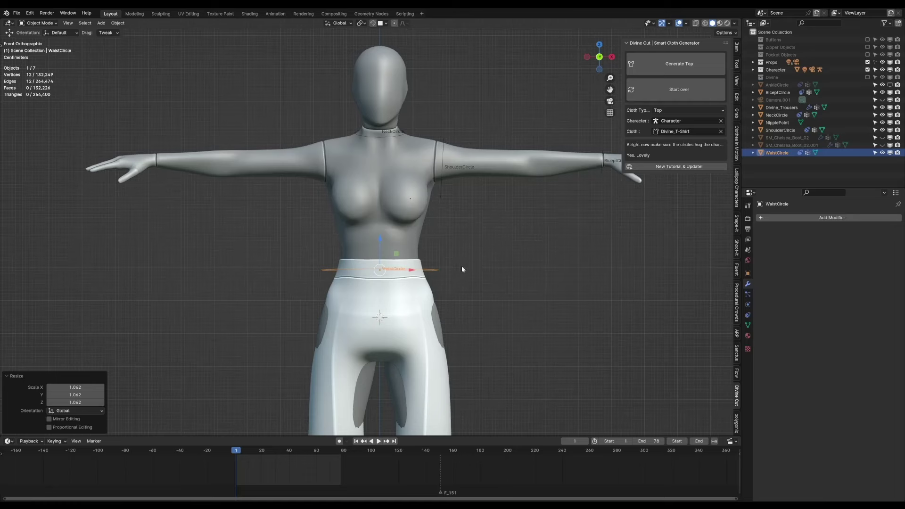
pyautogui.press('g')
pyautogui.press('z')
pyautogui.click(459, 251)
pyautogui.press('KP_3')
pyautogui.press('g')
pyautogui.click(462, 243)
pyautogui.press('g')
pyautogui.click(482, 241)
pyautogui.moveTo(482, 241); pyautogui.dragTo(556, 254, button='middle')
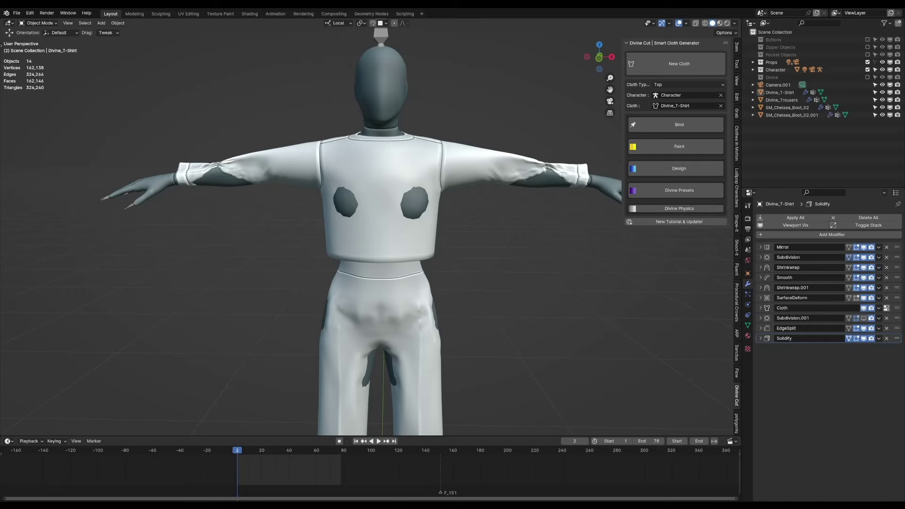
# Undo the generated top, then enlarge BiceptCircle by about 1.16 and rotate it -3.17° at the wrist.
pyautogui.hotkey('shift', 'Left')
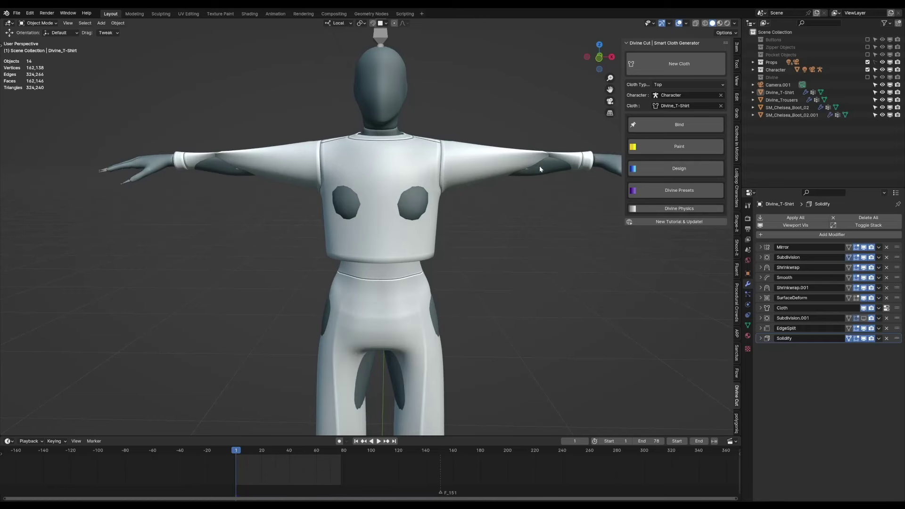
pyautogui.hotkey('ctrl', 'z')
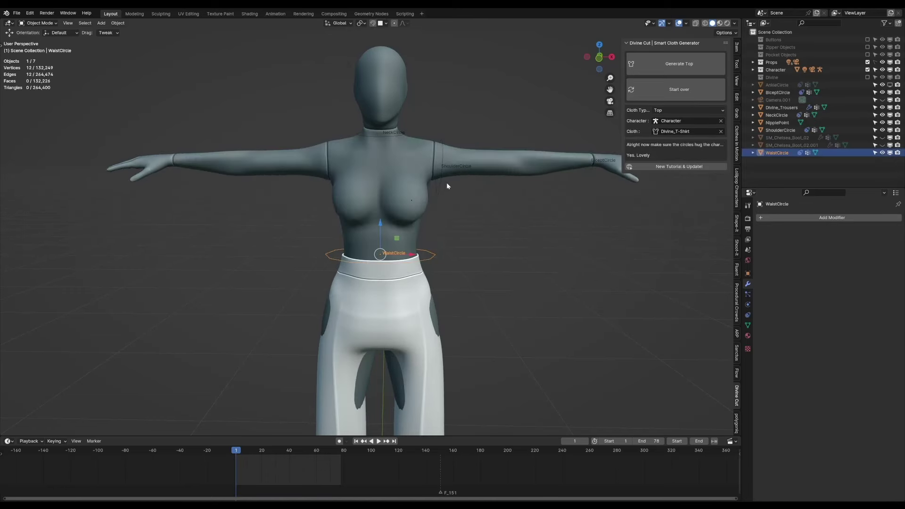
pyautogui.click(441, 183)
pyautogui.press('KP_1')
pyautogui.keyDown('shift'); pyautogui.moveTo(474, 195); pyautogui.dragTo(404, 200, button='middle'); pyautogui.keyUp('shift')
pyautogui.click(531, 171)
pyautogui.press('s')
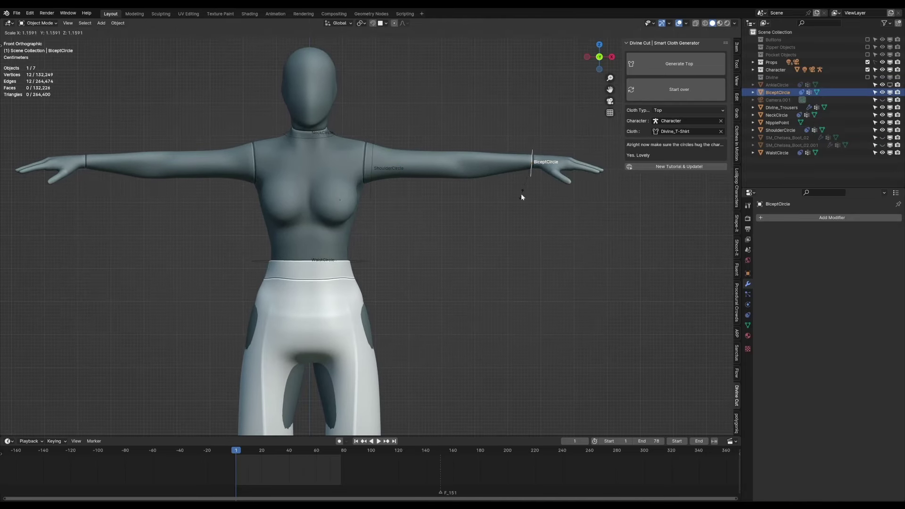
pyautogui.click(521, 194)
pyautogui.press('r')
pyautogui.click(523, 194)
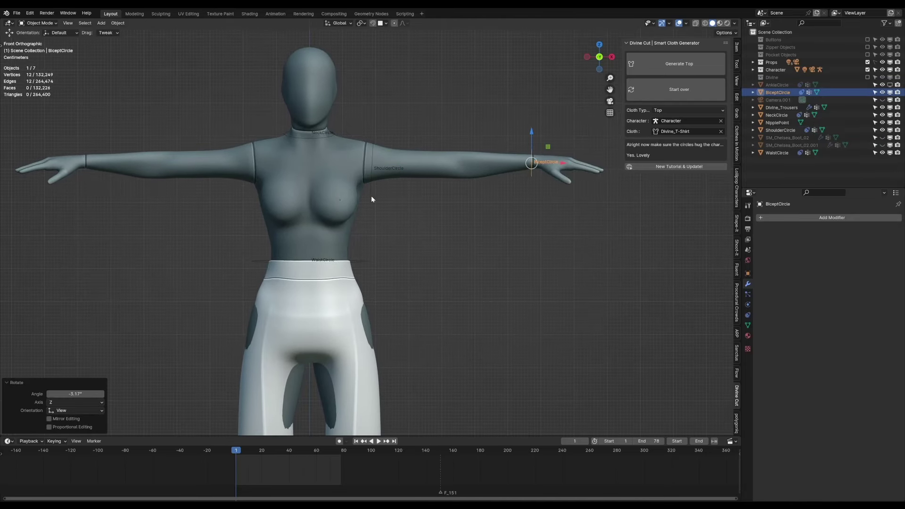
# Tilt ShoulderCircle to follow the shoulder joint and generate the top again.
pyautogui.click(371, 198)
pyautogui.press('r')
pyautogui.click(391, 201)
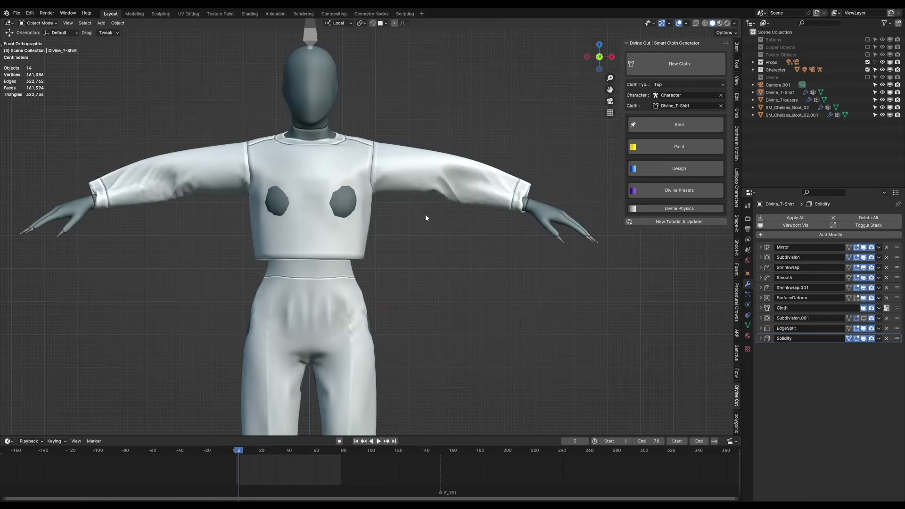
# Sculpt the chest of Divine_T-Shirt outward at frame 1 with the Inflate/Deflate brush until it covers the breasts.
pyautogui.hotkey('shift', 'Left')
pyautogui.click(380, 191)
pyautogui.moveTo(379, 190); pyautogui.dragTo(372, 202, button='middle')
pyautogui.scroll(2, 344, 191)
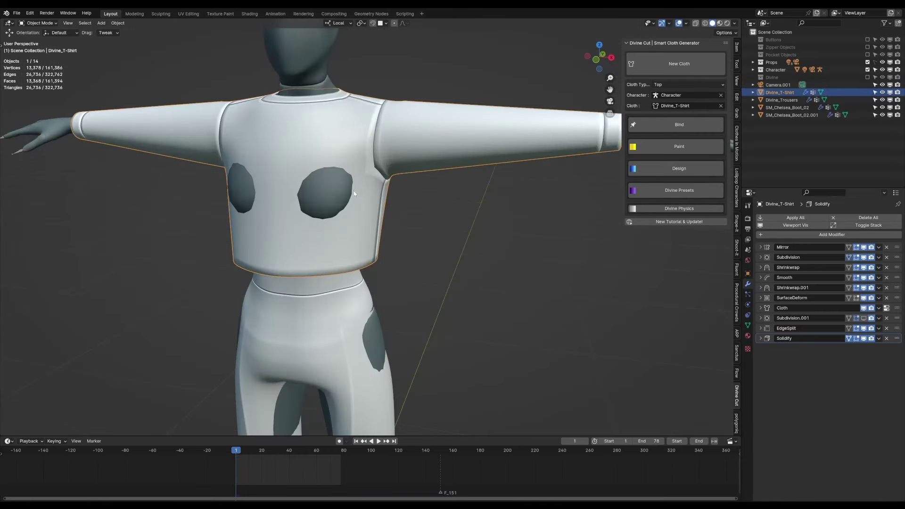
pyautogui.press('q')
pyautogui.click(311, 215)
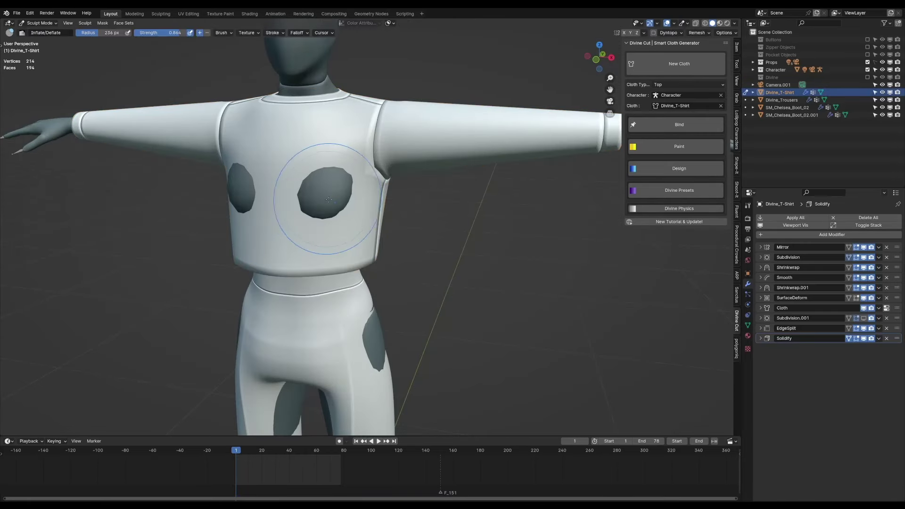
pyautogui.press('f')
pyautogui.click(330, 198)
pyautogui.moveTo(324, 198); pyautogui.dragTo(323, 196)
pyautogui.press('q')
pyautogui.click(339, 199)
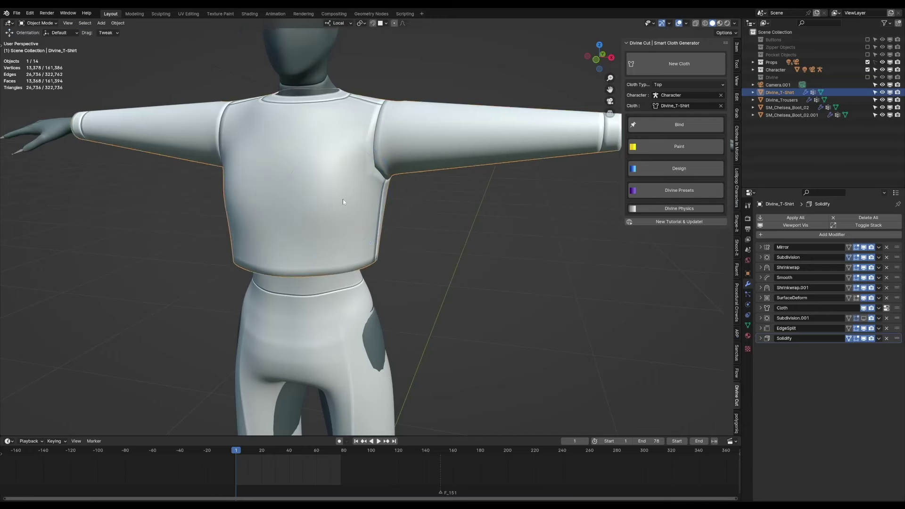
# Select the shirt's bottom hem loop, then scale and shift it along local Y to match the trousers' waistband depth.
pyautogui.moveTo(344, 199)
pyautogui.mouseDown(button='middle')
pyautogui.moveTo(385, 174)
pyautogui.moveTo(364, 201)
pyautogui.moveTo(403, 265)
pyautogui.moveTo(436, 262)
pyautogui.mouseUp(button='middle')
pyautogui.press('Tab')
pyautogui.keyDown('alt'); pyautogui.click(403, 265); pyautogui.keyUp('alt')
pyautogui.press('y')
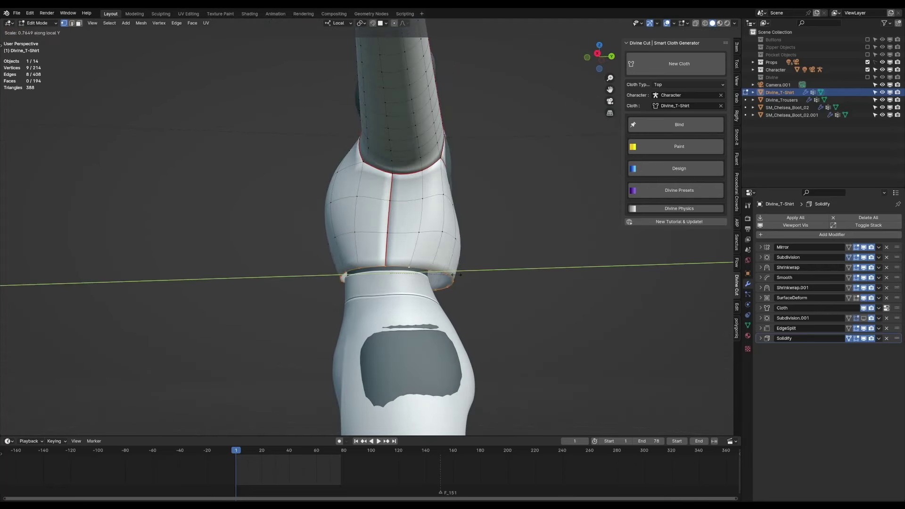
pyautogui.click(449, 277)
pyautogui.press('g')
pyautogui.press('y')
pyautogui.click(462, 276)
pyautogui.press('s')
pyautogui.press('y')
pyautogui.click(461, 278)
# Scale and shift the hem loop along local X to fit the waistband's width, finishing with a move of about -0.0137 m.
pyautogui.moveTo(461, 278); pyautogui.dragTo(373, 265, button='middle')
pyautogui.press('s')
pyautogui.press('x')
pyautogui.press('x')
pyautogui.press('Return')
pyautogui.press('g')
pyautogui.press('x')
pyautogui.press('x')
pyautogui.press('Return')
pyautogui.press('s')
pyautogui.press('x')
pyautogui.press('x')
pyautogui.click(371, 265)
pyautogui.press('g')
pyautogui.press('x')
pyautogui.press('x')
pyautogui.click(351, 268)
# Pin the selected hem loop to Shrinkwrap using the Divine Cut paint options.
pyautogui.moveTo(350, 265); pyautogui.dragTo(349, 259, button='middle')
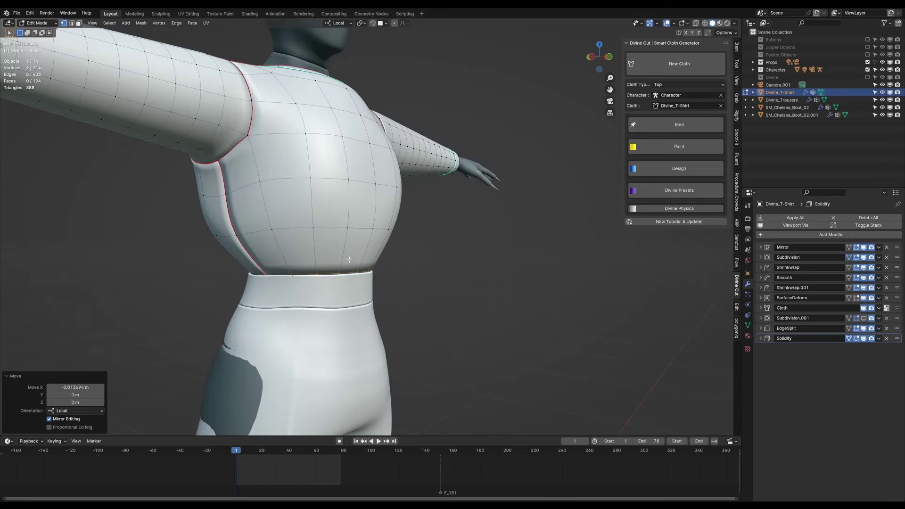
pyautogui.click(648, 148)
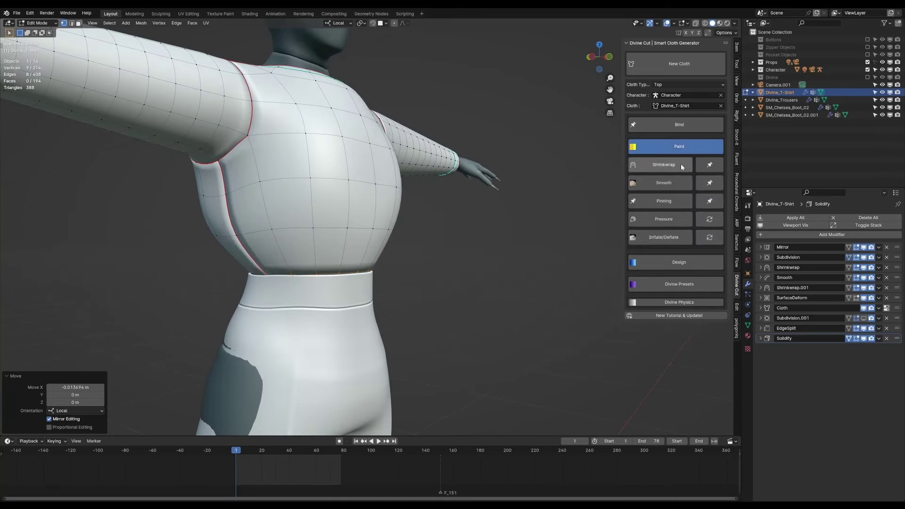
pyautogui.click(709, 166)
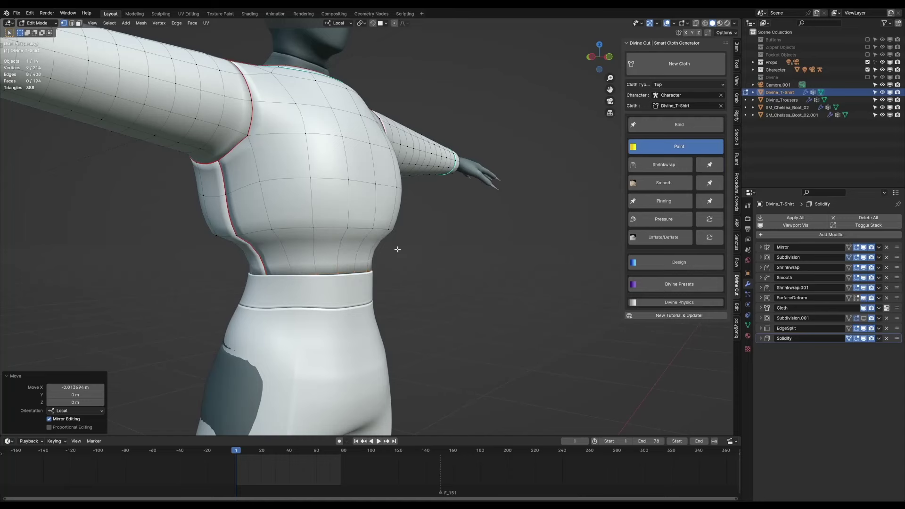
# Select the edge loop above the shirt's hem and reposition it along Z and Y to smooth the lower torso.
pyautogui.moveTo(394, 248); pyautogui.dragTo(366, 264, button='middle')
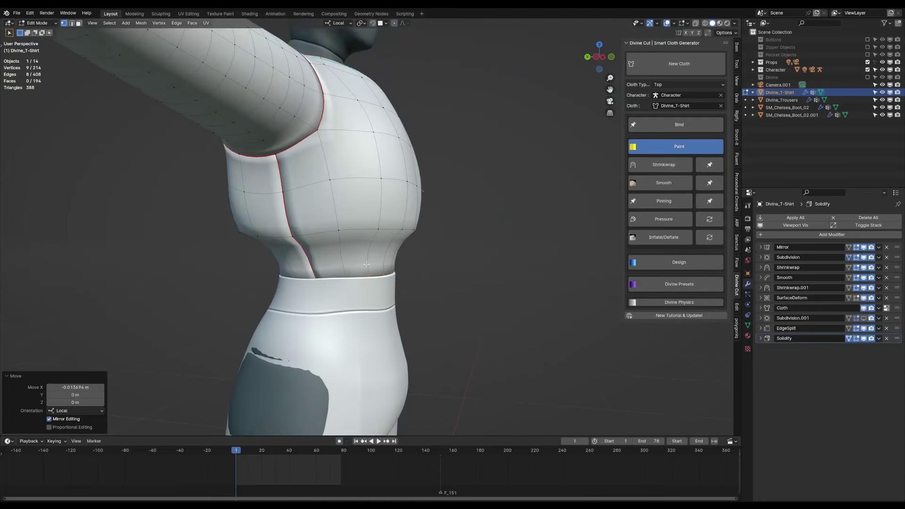
pyautogui.keyDown('alt'); pyautogui.click(325, 230); pyautogui.keyUp('alt')
pyautogui.moveTo(358, 230); pyautogui.dragTo(481, 247, button='middle')
pyautogui.scroll(-1, 335, 228)
pyautogui.press('g')
pyautogui.press('z')
pyautogui.click(342, 257)
pyautogui.press('g')
pyautogui.press('y')
pyautogui.click(336, 231)
# Add a single centred loop cut around the shirt's lower torso and return to Object Mode.
pyautogui.scroll(-3, 400, 240)
pyautogui.moveTo(396, 238); pyautogui.dragTo(332, 291, button='middle')
pyautogui.click(339, 221)
pyautogui.rightClick(338, 221)
pyautogui.scroll(3, 389, 211)
pyautogui.scroll(2, 379, 198)
pyautogui.scroll(-5, 331, 291)
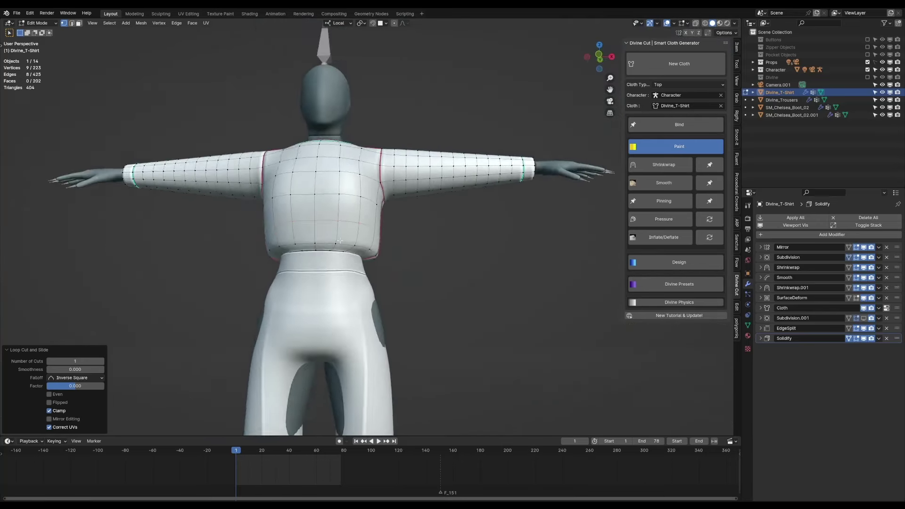
pyautogui.scroll(1, 379, 196)
pyautogui.moveTo(380, 196)
pyautogui.mouseDown(button='middle')
pyautogui.moveTo(393, 208)
pyautogui.moveTo(589, 209)
pyautogui.moveTo(387, 206)
pyautogui.mouseUp(button='middle')
pyautogui.press('Tab')
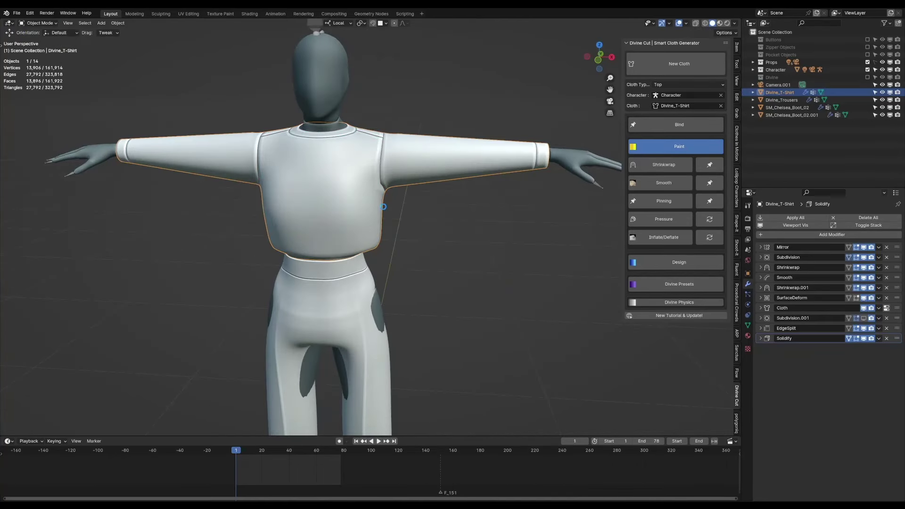
# Convert the T-shirt into a corporate shirt with a collar using Divine Presets.
pyautogui.click(646, 144)
pyautogui.moveTo(565, 141)
pyautogui.mouseDown(button='middle')
pyautogui.moveTo(480, 132)
pyautogui.moveTo(591, 183)
pyautogui.mouseUp(button='middle')
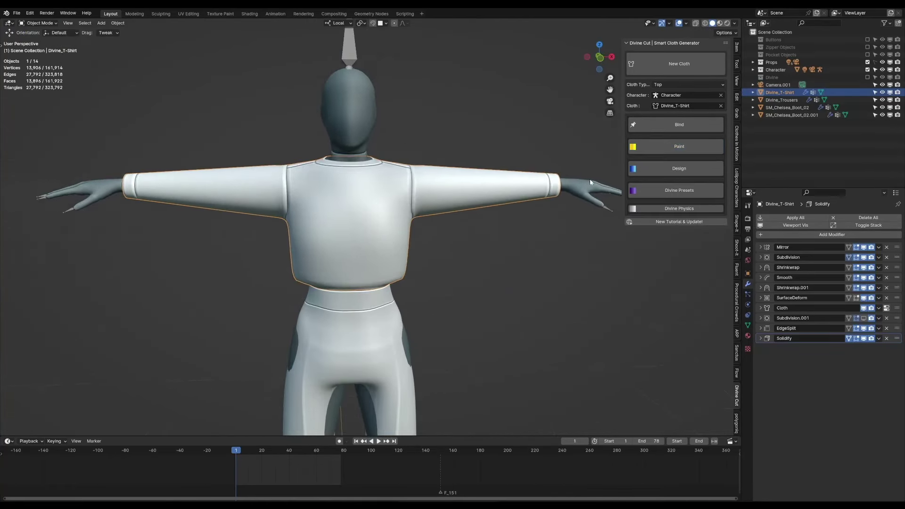
pyautogui.click(652, 190)
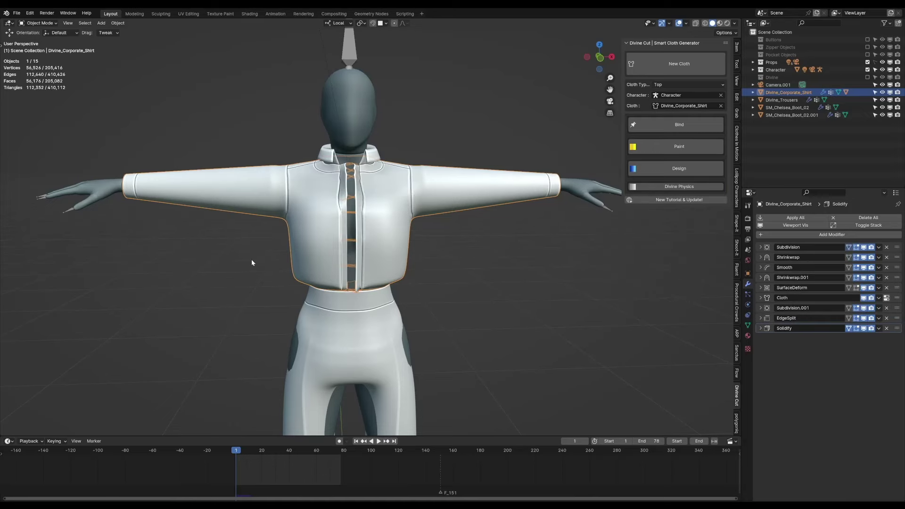
# Select the shirt's collar and examine its Design options, modifiers and soft body cache settings.
pyautogui.moveTo(247, 263); pyautogui.dragTo(392, 290, button='middle')
pyautogui.scroll(2, 377, 248)
pyautogui.moveTo(452, 235); pyautogui.dragTo(399, 283, button='middle')
pyautogui.click(353, 232)
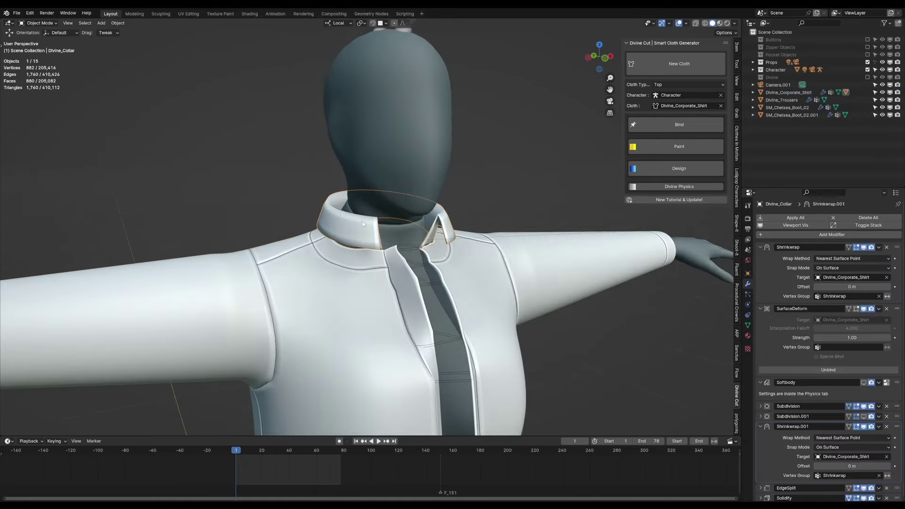
pyautogui.moveTo(360, 224); pyautogui.dragTo(342, 214, button='middle')
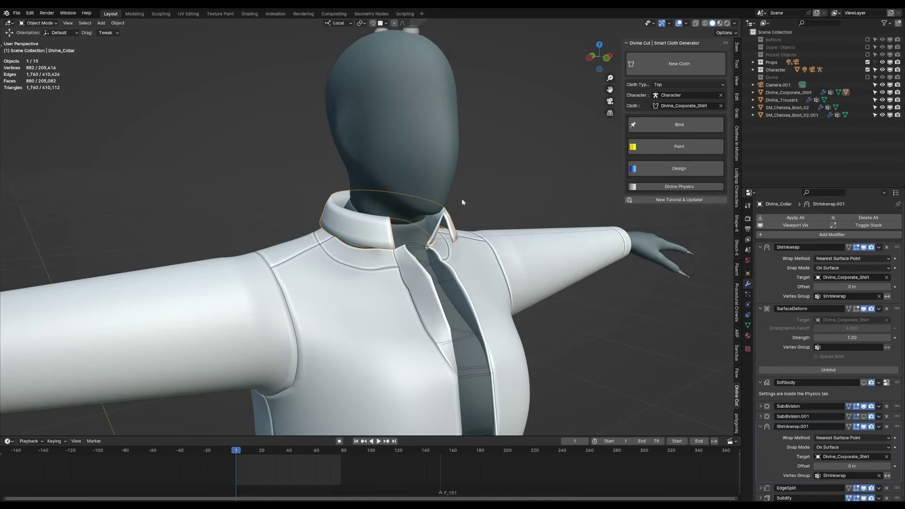
pyautogui.click(666, 166)
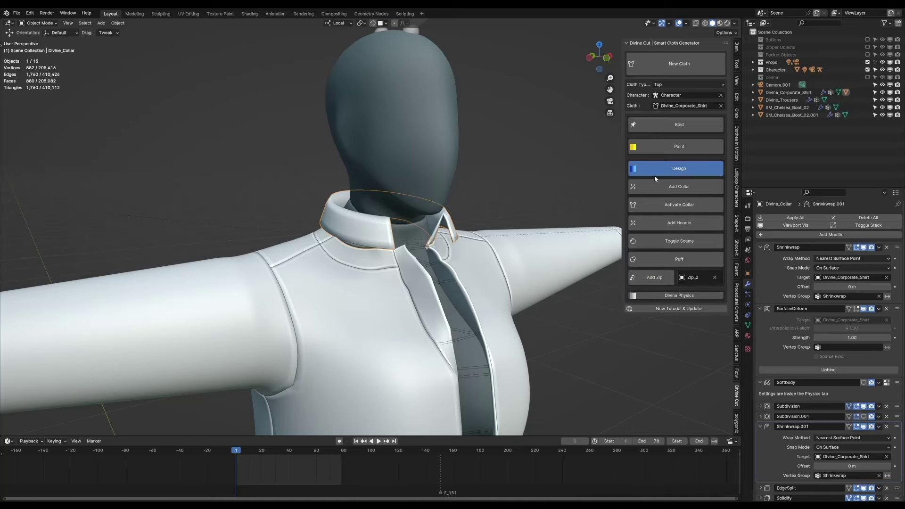
pyautogui.click(656, 202)
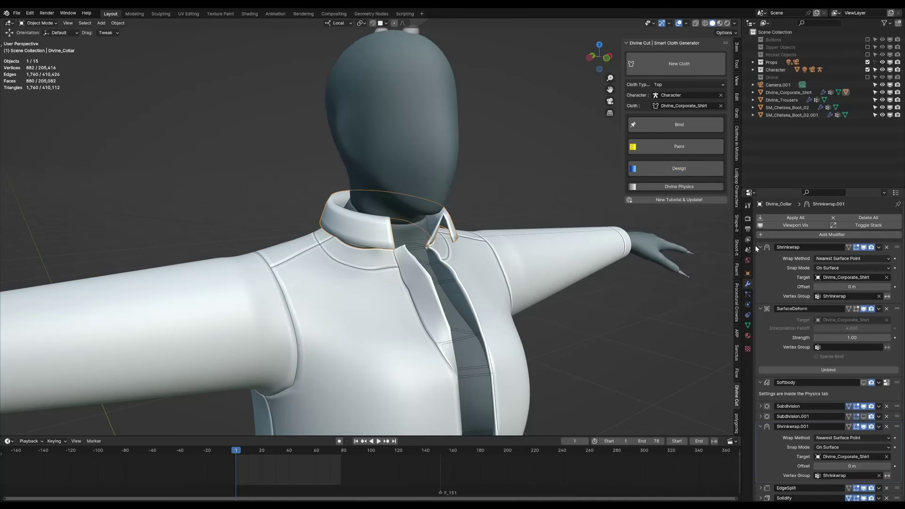
pyautogui.moveTo(759, 247); pyautogui.dragTo(756, 327)
pyautogui.click(748, 305)
pyautogui.click(773, 297)
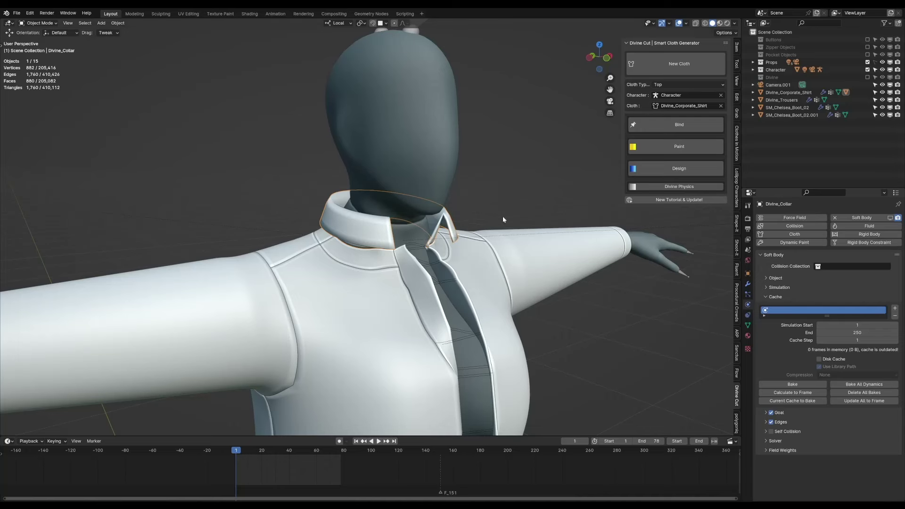
# Play the cloth simulation on Divine_Corporate_Shirt, check the collar and front placket up close, and return to frame 1.
pyautogui.click(465, 241)
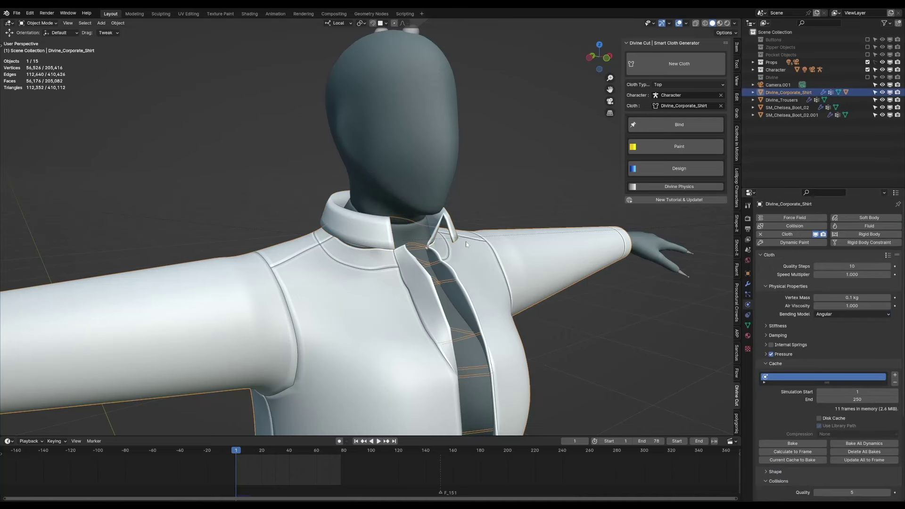
pyautogui.moveTo(465, 241); pyautogui.dragTo(434, 257, button='middle')
pyautogui.scroll(2, 434, 257)
pyautogui.scroll(-2, 433, 256)
pyautogui.press('space')
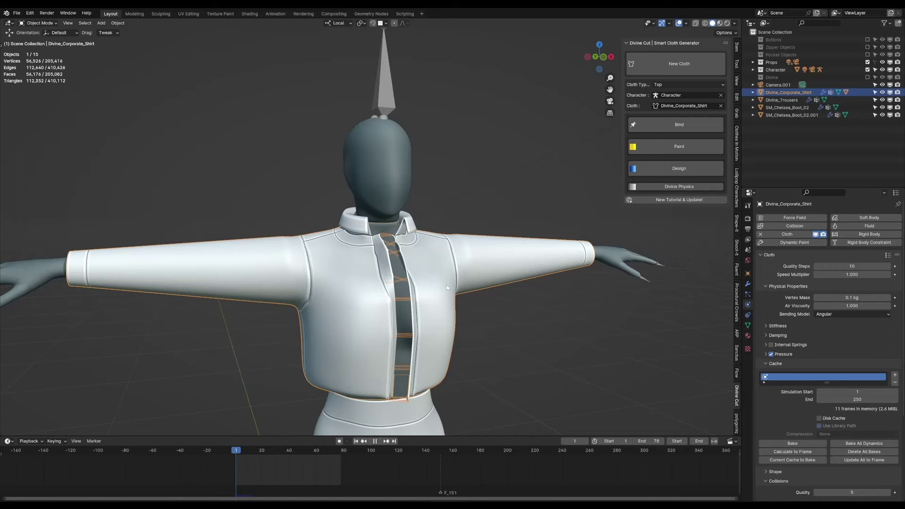
pyautogui.scroll(3, 378, 289)
pyautogui.moveTo(367, 252); pyautogui.dragTo(368, 278, button='middle')
pyautogui.scroll(2, 370, 274)
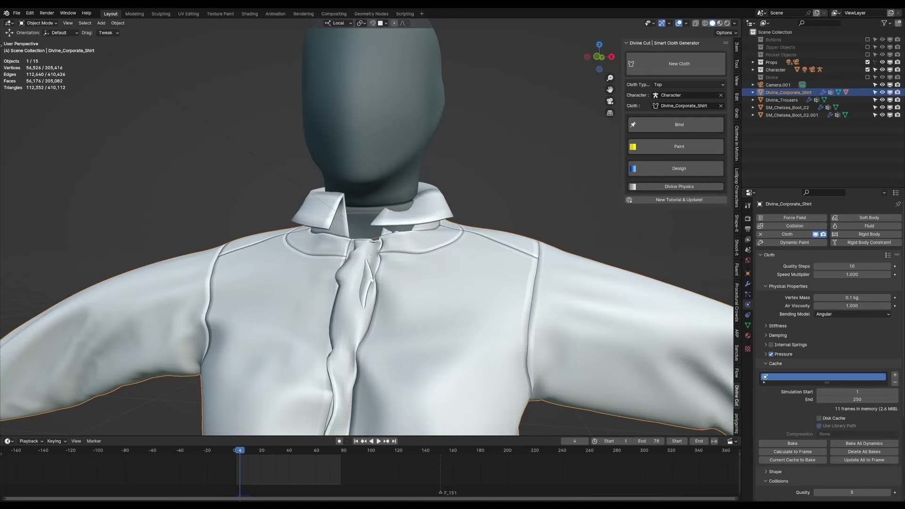
pyautogui.hotkey('shift', 'Left')
# Edit the corporate shirt's mesh, repositioning individual vertices along the front placket just below the collar.
pyautogui.press('Tab')
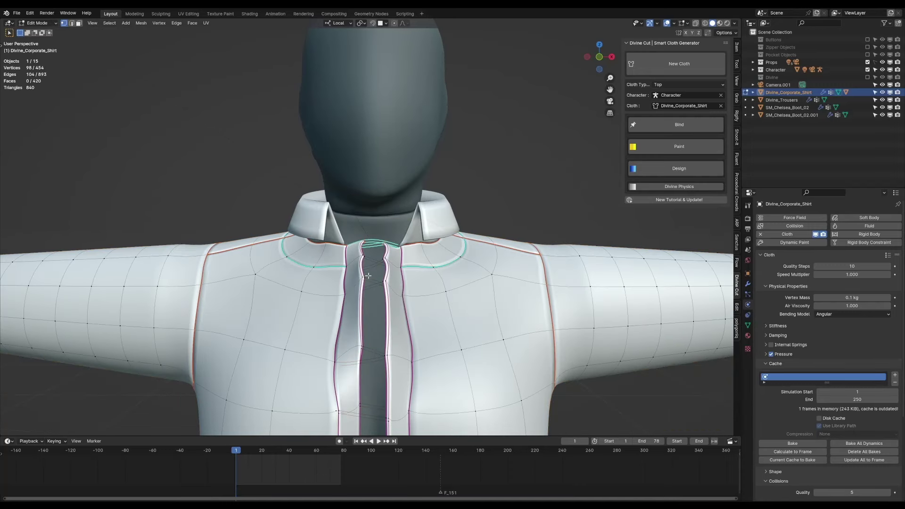
pyautogui.click(365, 277)
pyautogui.moveTo(390, 281); pyautogui.dragTo(394, 259, button='middle')
pyautogui.press('g')
pyautogui.click(396, 267)
pyautogui.click(378, 285)
pyautogui.press('g')
pyautogui.click(368, 263)
pyautogui.moveTo(379, 227); pyautogui.dragTo(376, 237, button='middle')
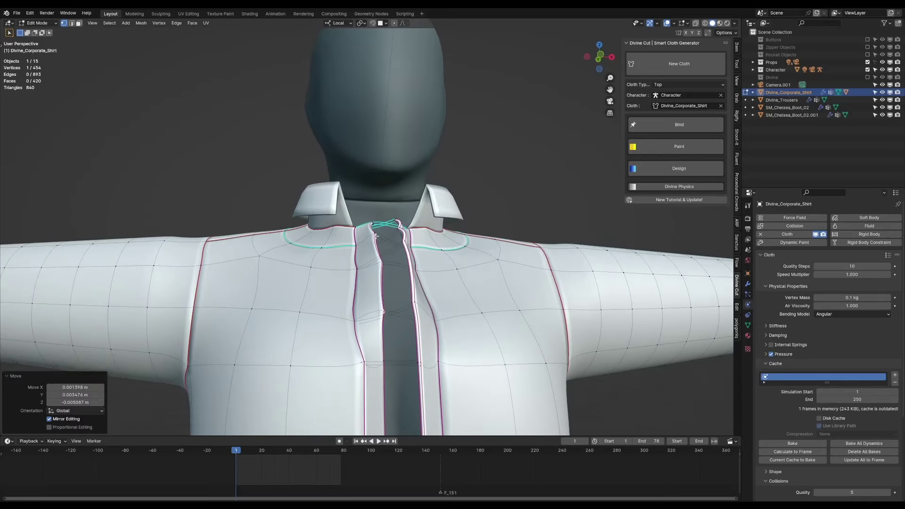
# Select the two uppermost faces of the placket beneath the collar and move them about 0.016 m along local X.
pyautogui.press('3')
pyautogui.keyDown('shift'); pyautogui.click(370, 251); pyautogui.keyUp('shift')
pyautogui.press('g')
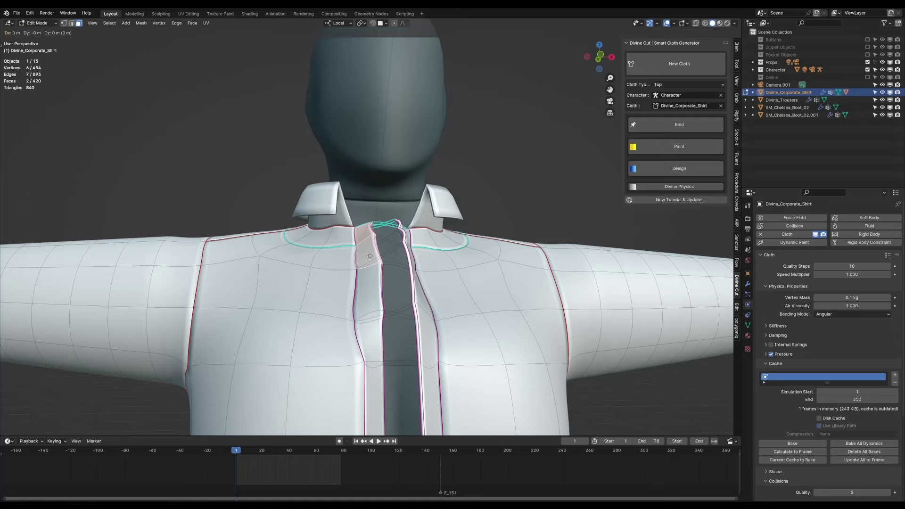
pyautogui.press('x')
pyautogui.press('x')
pyautogui.click(387, 257)
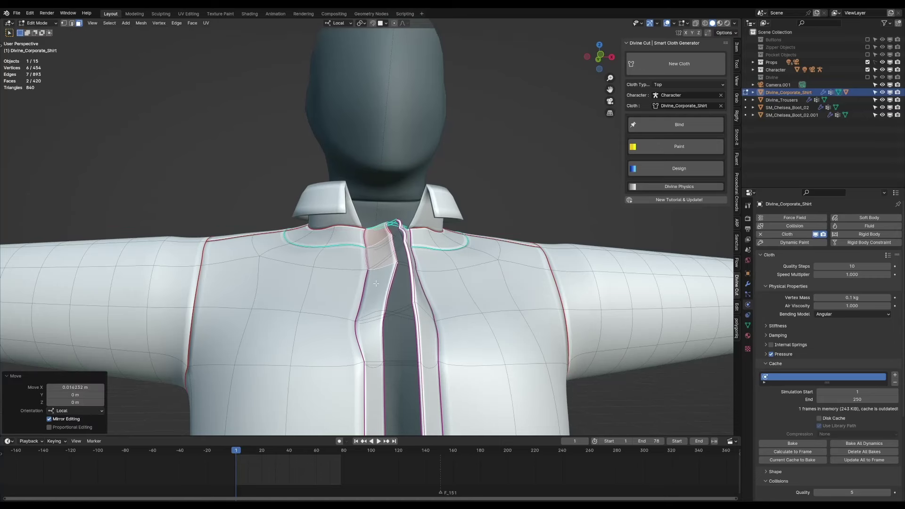
# Move the front placket's edges at upper chest height along the X axis.
pyautogui.press('2')
pyautogui.click(370, 320)
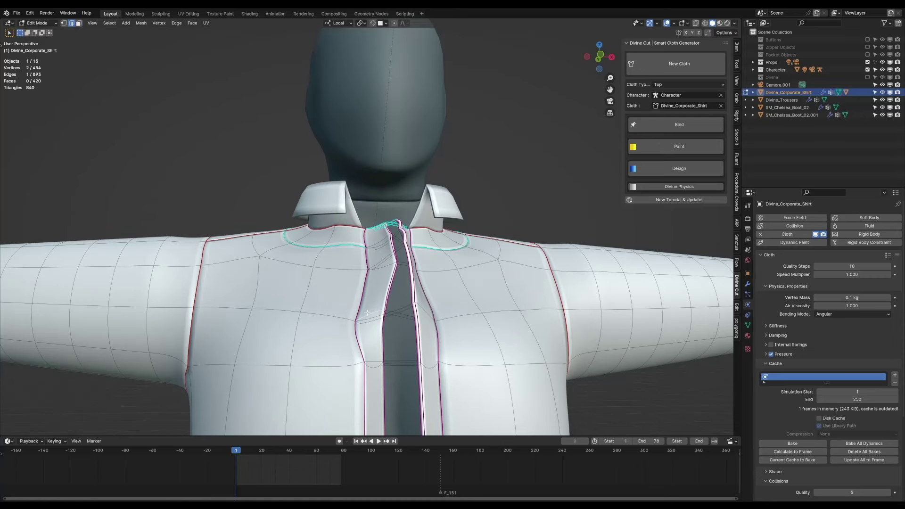
pyautogui.press('g')
pyautogui.press('x')
pyautogui.click(381, 311)
pyautogui.moveTo(387, 312)
pyautogui.mouseDown(button='middle')
pyautogui.moveTo(369, 311)
pyautogui.moveTo(390, 302)
pyautogui.mouseUp(button='middle')
pyautogui.press('g')
pyautogui.press('x')
pyautogui.press('x')
pyautogui.click(375, 302)
# Play the cloth simulation on the corporate shirt, check the front placket up close, and return to frame 1.
pyautogui.press('Tab')
pyautogui.scroll(-5, 399, 257)
pyautogui.press('space')
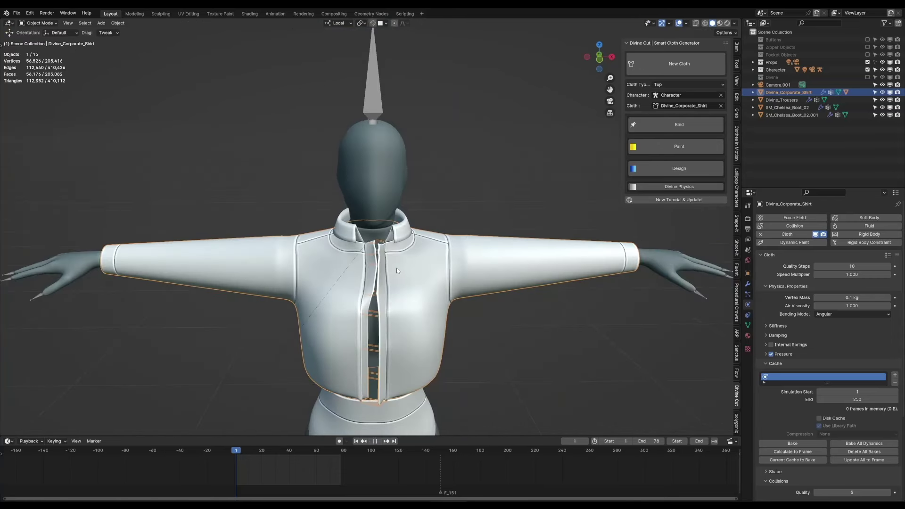
pyautogui.press('space')
pyautogui.moveTo(396, 271)
pyautogui.mouseDown(button='middle')
pyautogui.moveTo(347, 269)
pyautogui.moveTo(385, 270)
pyautogui.mouseUp(button='middle')
pyautogui.scroll(2, 386, 270)
pyautogui.scroll(2, 385, 270)
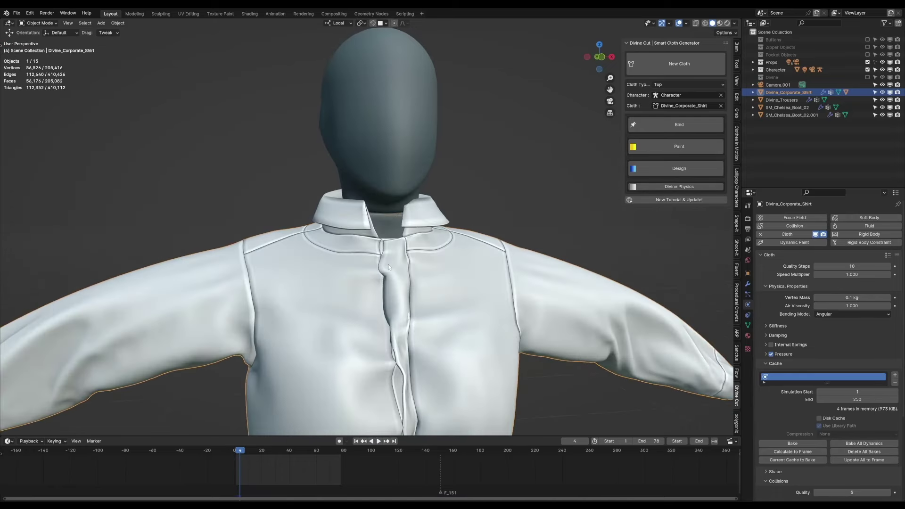
pyautogui.hotkey('shift', 'Left')
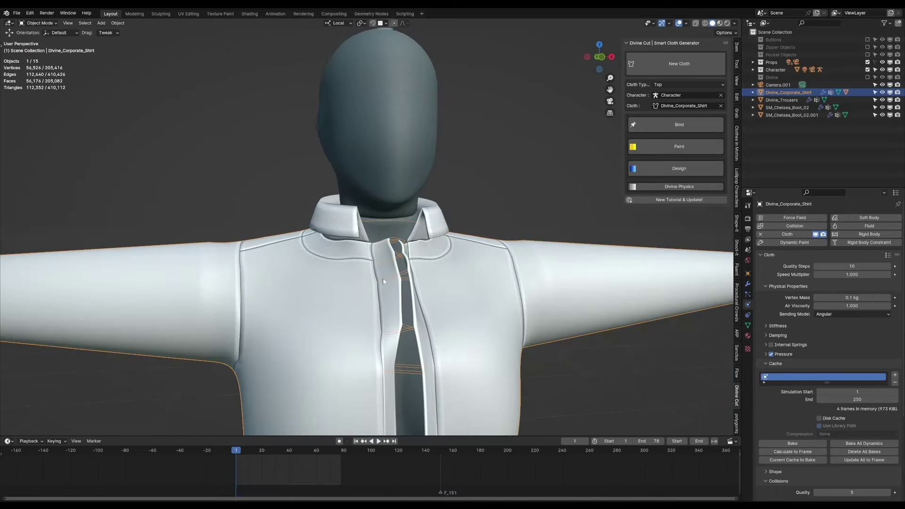
# Slide the placket edge on the upper chest along the mesh and adjust its position from a side view.
pyautogui.press('Tab')
pyautogui.moveTo(384, 283); pyautogui.dragTo(385, 285, button='middle')
pyautogui.press('g')
pyautogui.press('g')
pyautogui.click(387, 318)
pyautogui.moveTo(387, 318); pyautogui.dragTo(227, 306, button='middle')
pyautogui.press('Tab')
pyautogui.scroll(-2, 388, 298)
pyautogui.press('Tab')
pyautogui.press('g')
pyautogui.click(344, 298)
# Reposition individual vertices along the front placket between the collar and the chest, working from the side of the body.
pyautogui.press('1')
pyautogui.click(258, 275)
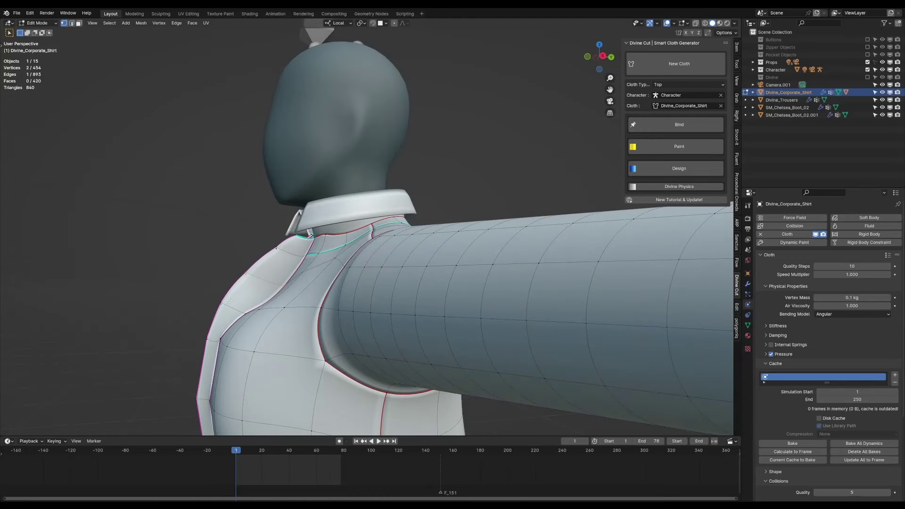
pyautogui.press('g')
pyautogui.click(247, 279)
pyautogui.press('g')
pyautogui.click(278, 253)
pyautogui.press('g')
pyautogui.click(286, 258)
pyautogui.moveTo(285, 258); pyautogui.dragTo(317, 295, button='middle')
pyautogui.press('g')
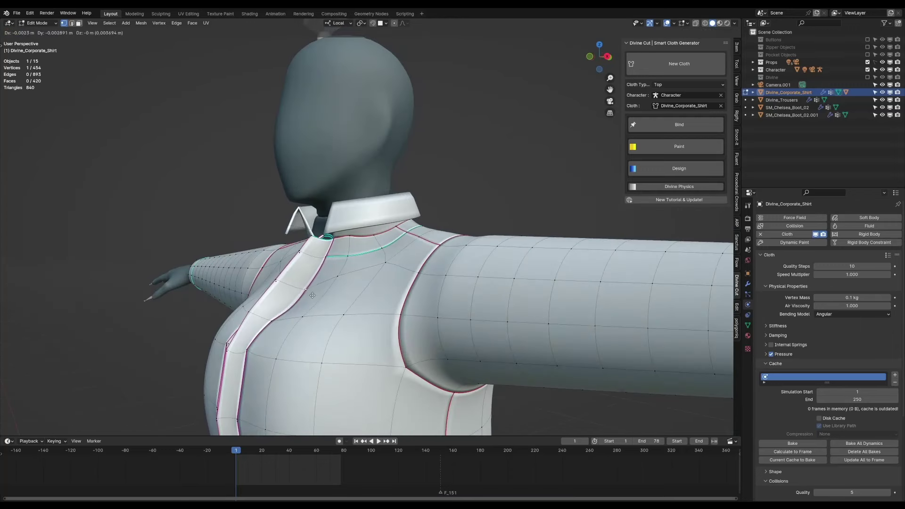
pyautogui.click(292, 306)
pyautogui.click(251, 311)
pyautogui.press('g')
pyautogui.click(254, 311)
pyautogui.click(274, 282)
pyautogui.moveTo(274, 283); pyautogui.dragTo(351, 286, button='middle')
# Run the simulation a few frames to see how the placket's upper part closes, and go back to frame 1.
pyautogui.press('Tab')
pyautogui.press('space')
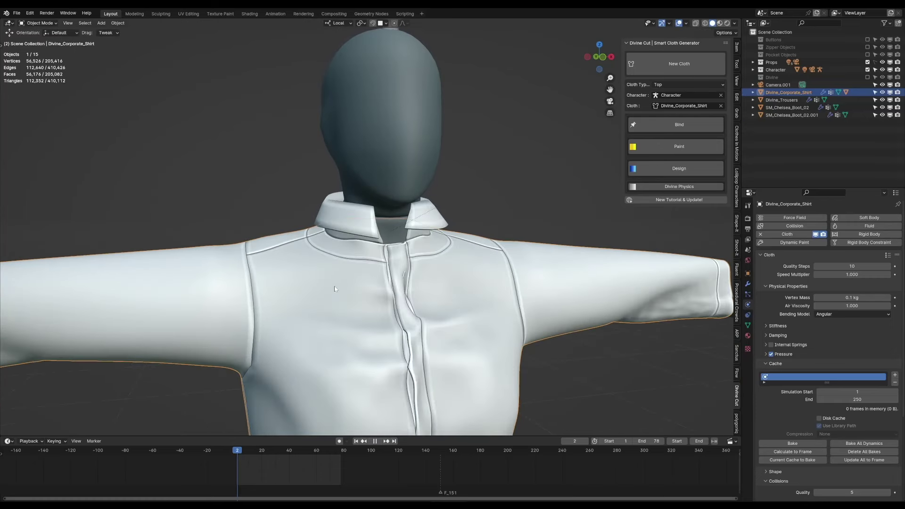
pyautogui.press('space')
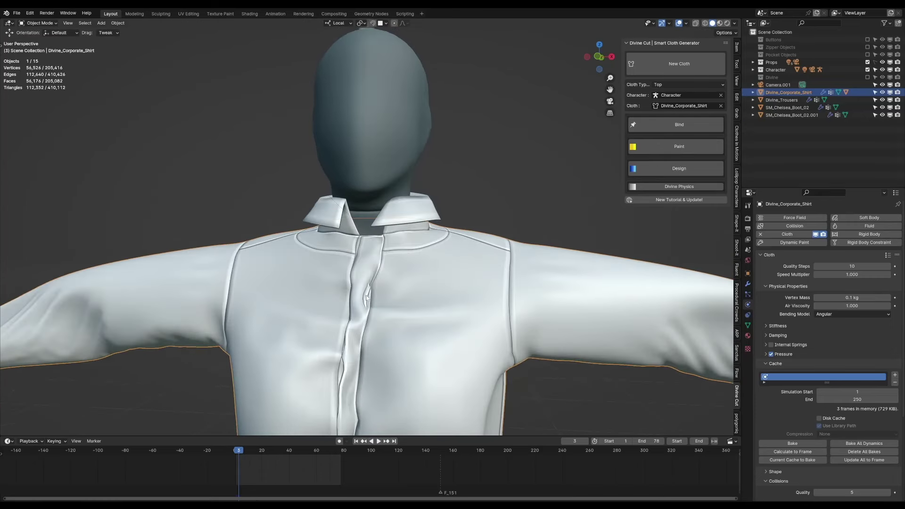
pyautogui.press('space')
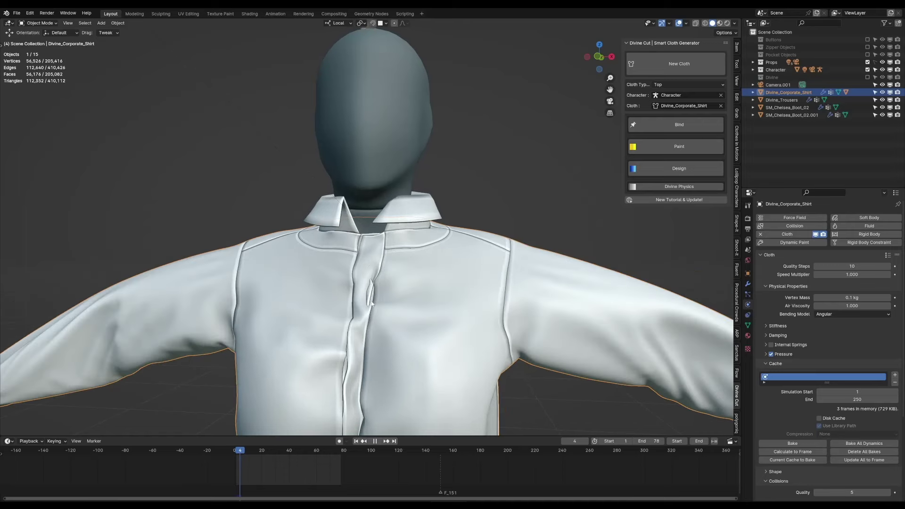
pyautogui.press('space')
pyautogui.hotkey('shift', 'Left')
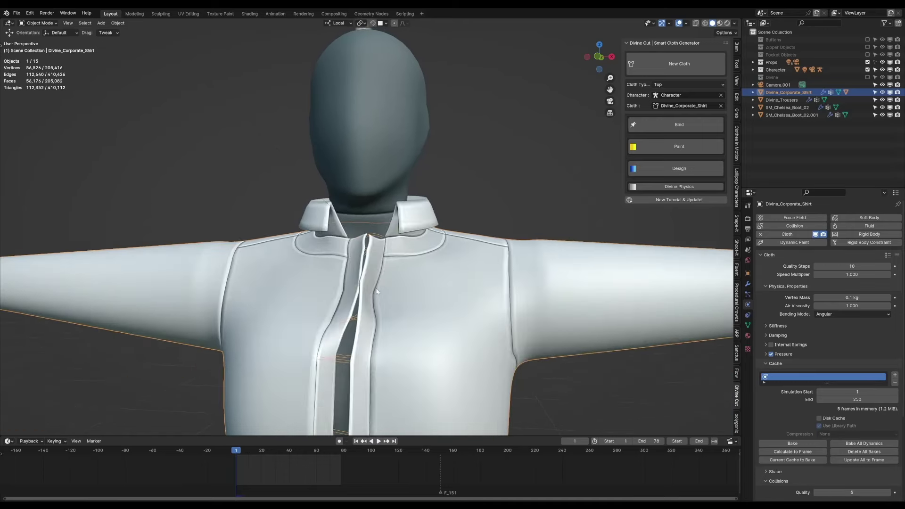
# Adjust the vertices at the placket's top end where both sides meet below the collar.
pyautogui.moveTo(371, 296); pyautogui.dragTo(402, 239, button='middle')
pyautogui.press('Tab')
pyautogui.scroll(2, 422, 277)
pyautogui.press('h')
pyautogui.hotkey('ctrl', 'z')
pyautogui.press('g')
pyautogui.click(402, 239)
pyautogui.click(387, 204)
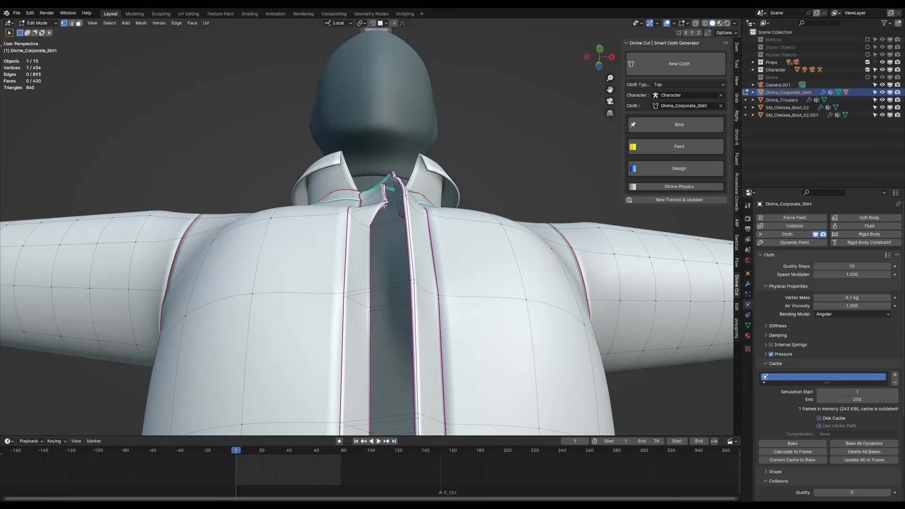
pyautogui.press('g')
pyautogui.click(384, 210)
pyautogui.moveTo(384, 210); pyautogui.dragTo(412, 301, button='middle')
pyautogui.click(407, 240)
pyautogui.press('g')
pyautogui.click(408, 248)
# Simulate the shirt again, inspect the collar and placket from the front and at an angle, and reset to frame 1.
pyautogui.press('Tab')
pyautogui.press('space')
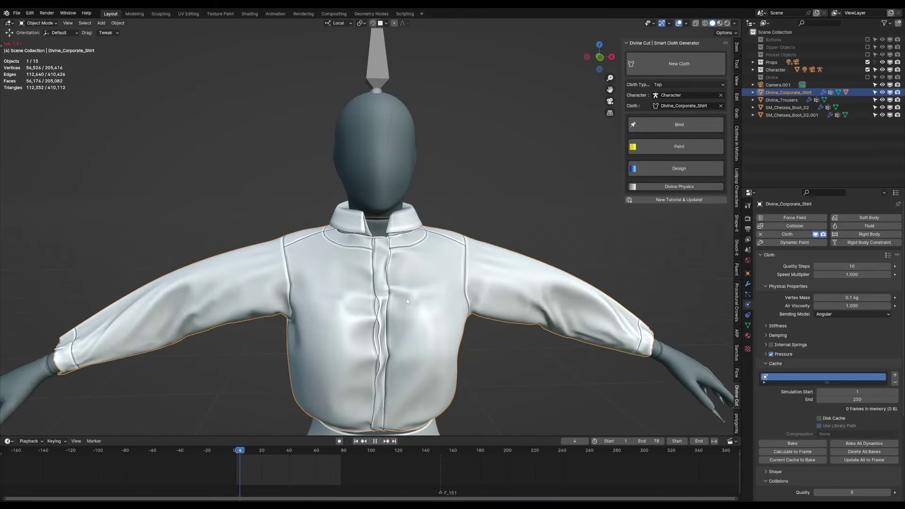
pyautogui.press('space')
pyautogui.scroll(-3, 406, 299)
pyautogui.scroll(3, 387, 279)
pyautogui.moveTo(406, 299); pyautogui.dragTo(379, 254, button='middle')
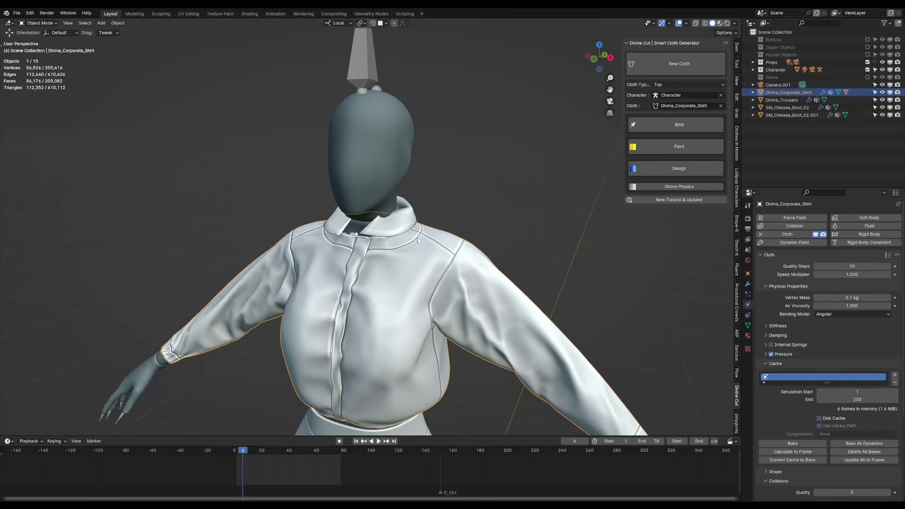
pyautogui.hotkey('shift', 'Left')
# Clear the sharp marking from the selected edge loop around the neckline below the collar.
pyautogui.press('Tab')
pyautogui.scroll(3, 411, 255)
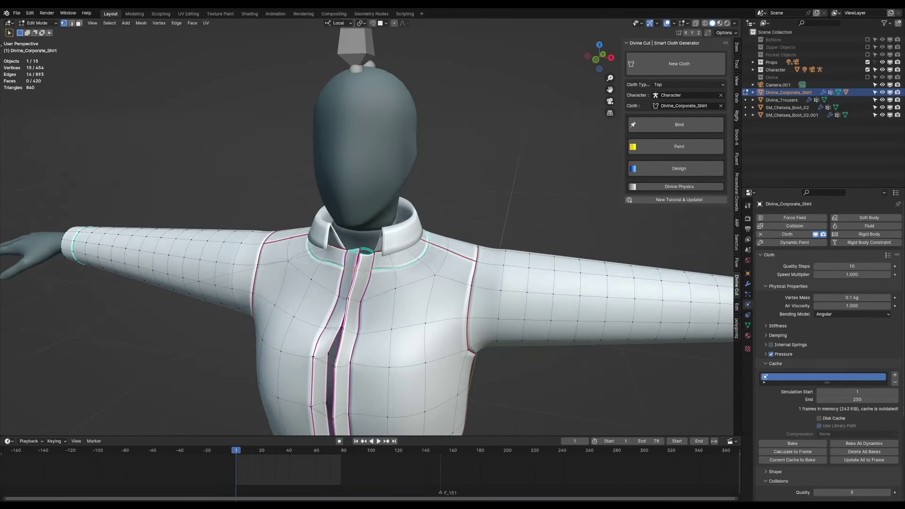
pyautogui.rightClick(409, 269)
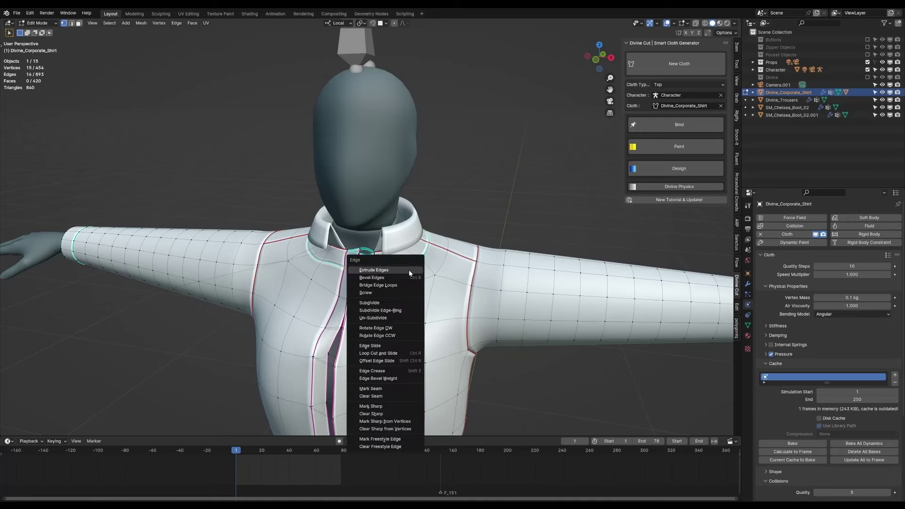
pyautogui.click(382, 340)
pyautogui.moveTo(380, 316); pyautogui.dragTo(401, 295, button='middle')
# Select the collar, play the simulation, examine the placket and lower hem of the shirt, and return to frame 1.
pyautogui.press('Tab')
pyautogui.scroll(1, 339, 229)
pyautogui.click(335, 224)
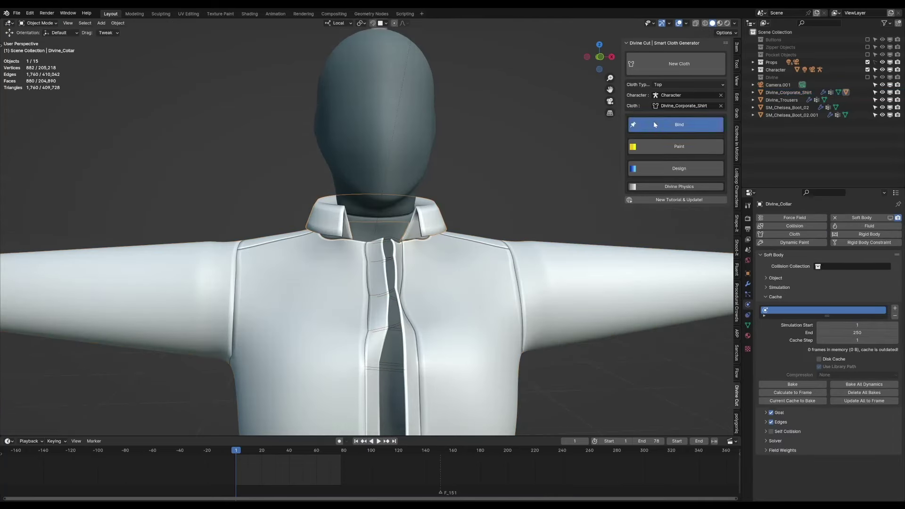
pyautogui.scroll(-4, 432, 261)
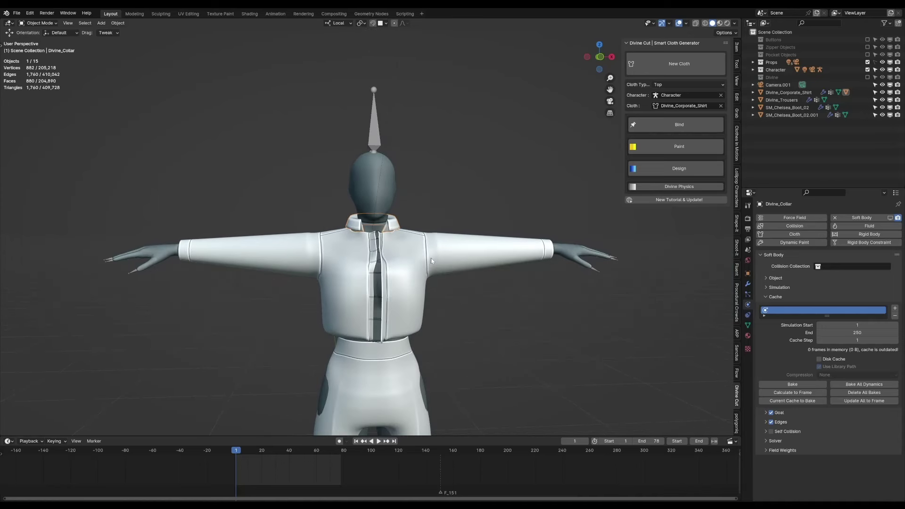
pyautogui.press('space')
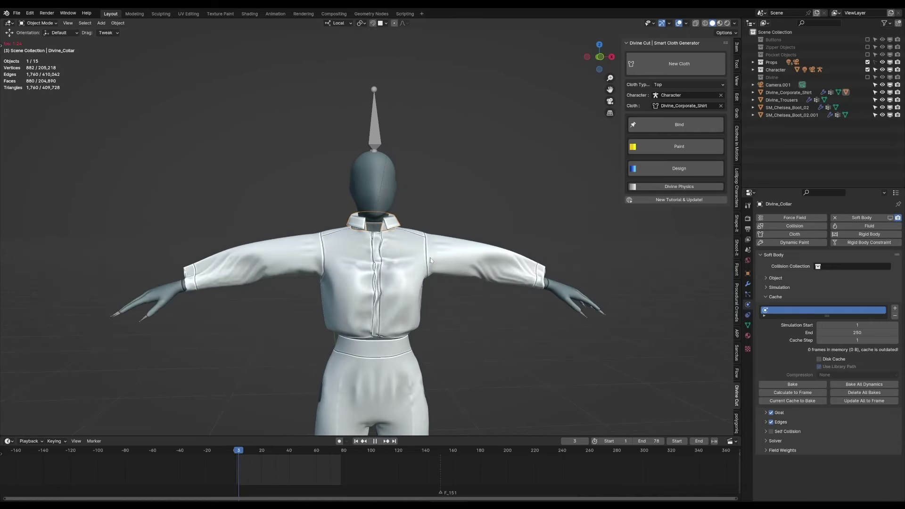
pyautogui.press('space')
pyautogui.moveTo(411, 279); pyautogui.dragTo(448, 295, button='middle')
pyautogui.scroll(4, 406, 302)
pyautogui.moveTo(411, 325); pyautogui.dragTo(366, 305, button='middle')
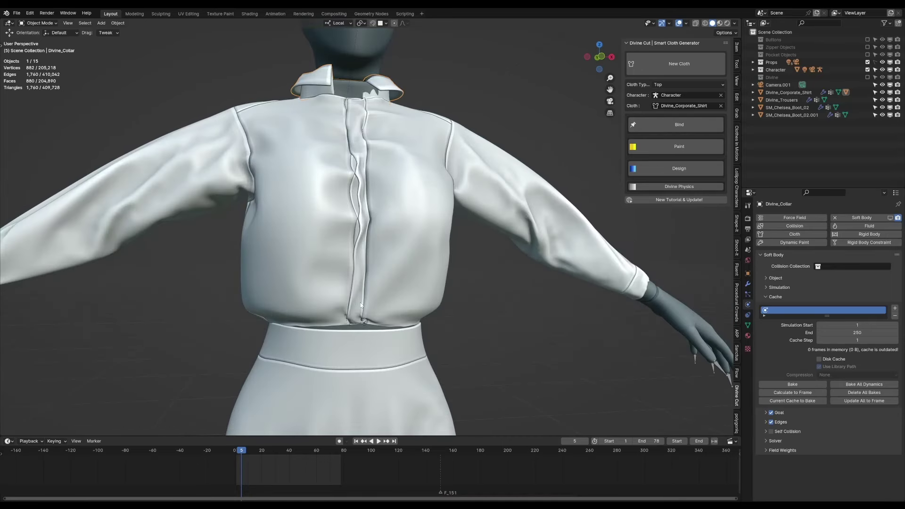
pyautogui.hotkey('shift', 'Left')
# Select the edge loop along the corporate shirt's bottom hem and pin it with the Pinning option of Divine Cut's Paint settings.
pyautogui.press('Tab')
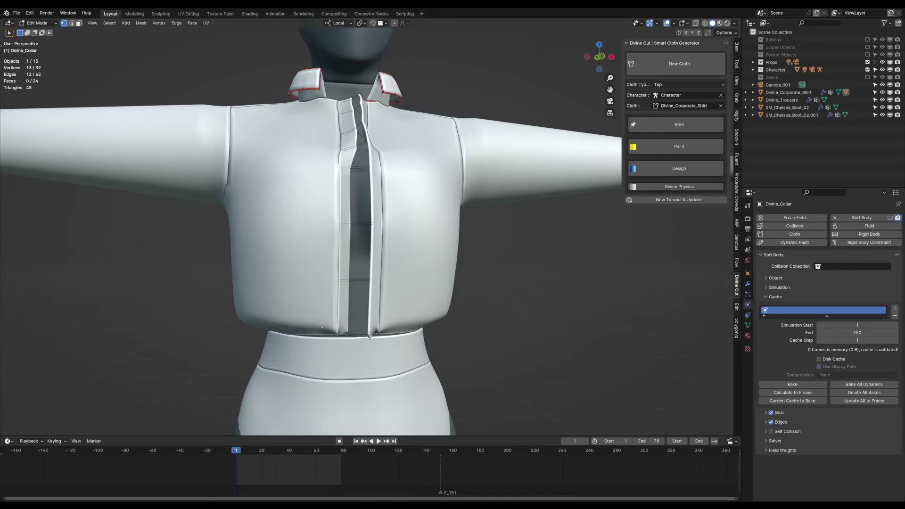
pyautogui.press('Tab')
pyautogui.click(322, 316)
pyautogui.press('Tab')
pyautogui.moveTo(325, 315); pyautogui.dragTo(359, 303, button='middle')
pyautogui.keyDown('alt'); pyautogui.keyDown('shift'); pyautogui.click(336, 302); pyautogui.keyUp('shift'); pyautogui.keyUp('alt')
pyautogui.scroll(3, 358, 304)
pyautogui.click(658, 147)
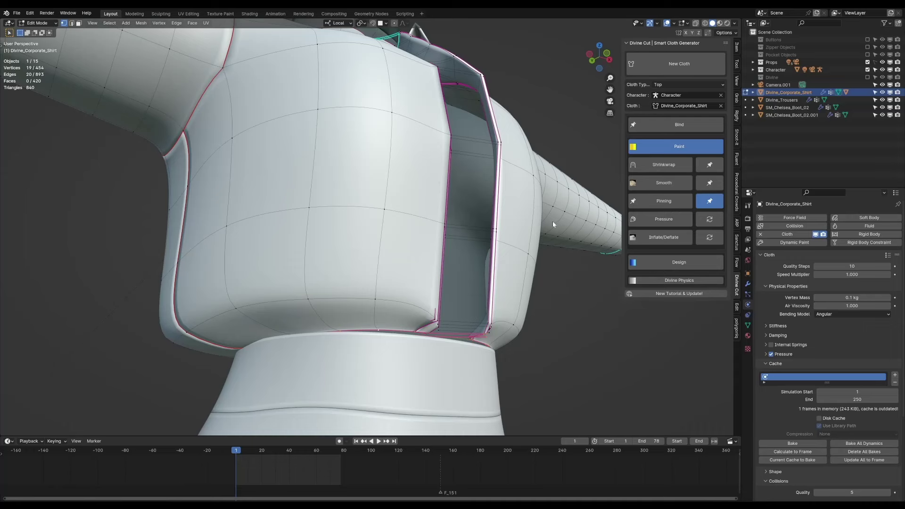
pyautogui.moveTo(521, 246); pyautogui.dragTo(469, 257, button='middle')
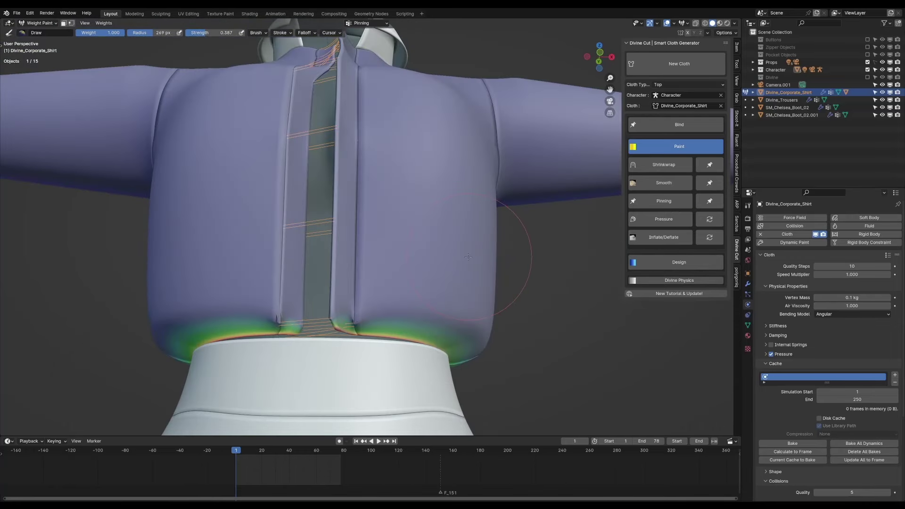
pyautogui.press('n')
pyautogui.hotkey('ctrl', 'Tab')
pyautogui.click(470, 258)
pyautogui.scroll(-4, 470, 259)
# Play the simulation with the pinned hem, check where the shirt meets the waistband, and return to frame 1.
pyautogui.press('space')
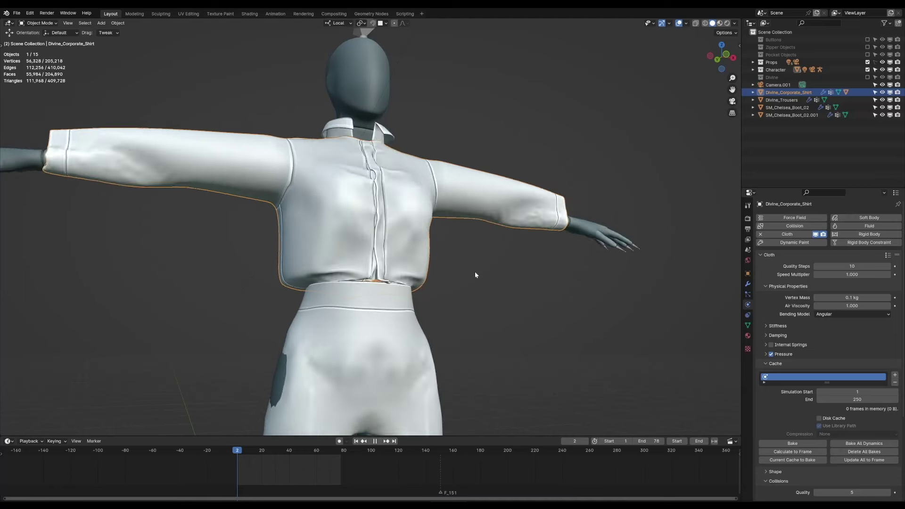
pyautogui.press('space')
pyautogui.moveTo(475, 272); pyautogui.dragTo(448, 299, button='middle')
pyautogui.scroll(3, 392, 310)
pyautogui.moveTo(392, 314); pyautogui.dragTo(338, 295, button='middle')
pyautogui.hotkey('shift', 'Left')
# Bring the placket's bottom ends together by moving one side's faces about 0.022 m and the opposite side's about -0.015 m along local X.
pyautogui.press('Tab')
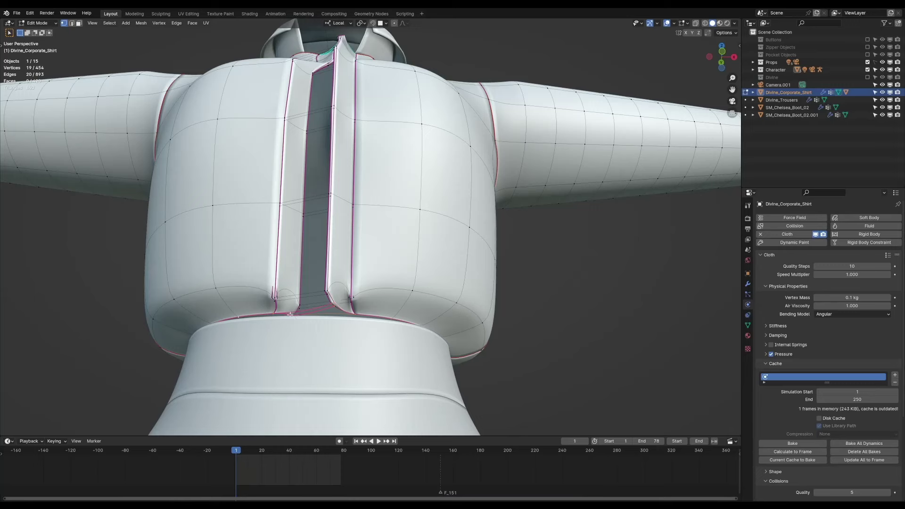
pyautogui.press('3')
pyautogui.click(289, 307)
pyautogui.moveTo(289, 307); pyautogui.dragTo(297, 306, button='middle')
pyautogui.press('g')
pyautogui.press('x')
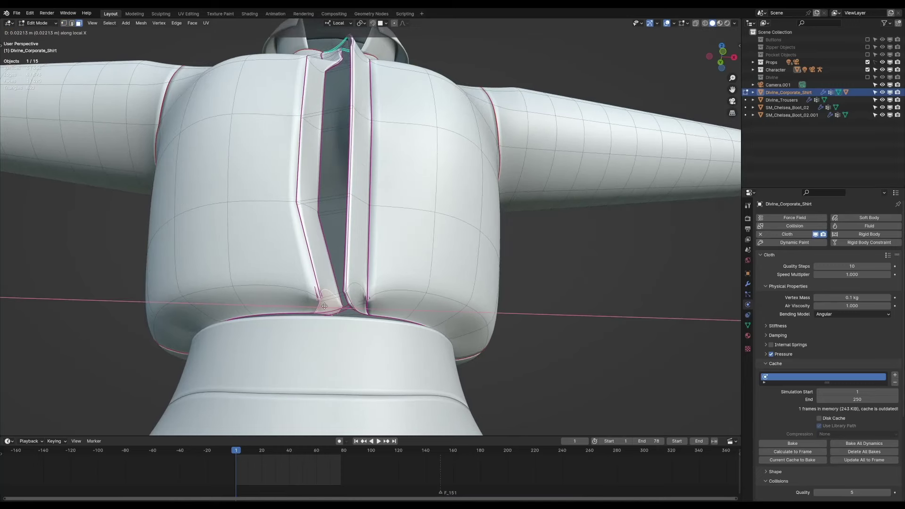
pyautogui.click(324, 306)
pyautogui.press('g')
pyautogui.press('x')
pyautogui.press('x')
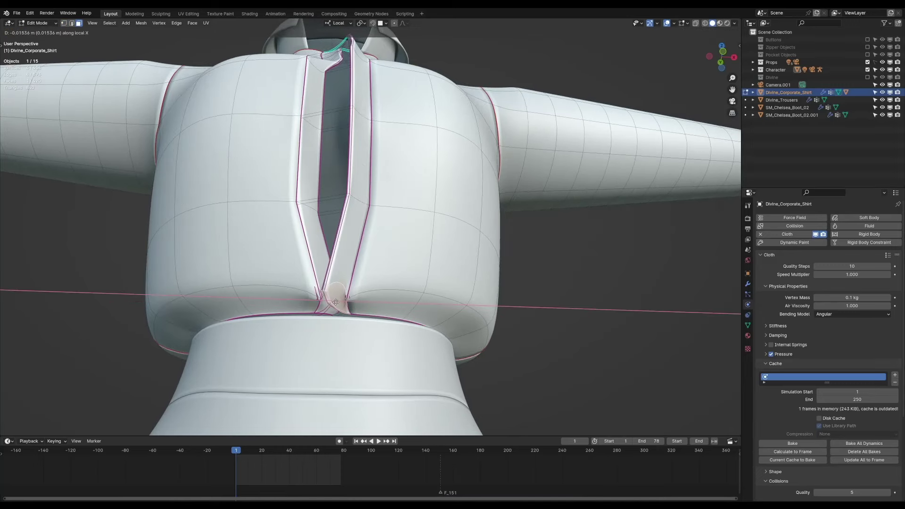
pyautogui.click(336, 302)
# Reposition the hem vertices at the placket's bottom opening, shifting one about 0.007 m along global Y.
pyautogui.moveTo(336, 301); pyautogui.dragTo(393, 298, button='middle')
pyautogui.press('g')
pyautogui.rightClick(337, 307)
pyautogui.scroll(6, 393, 298)
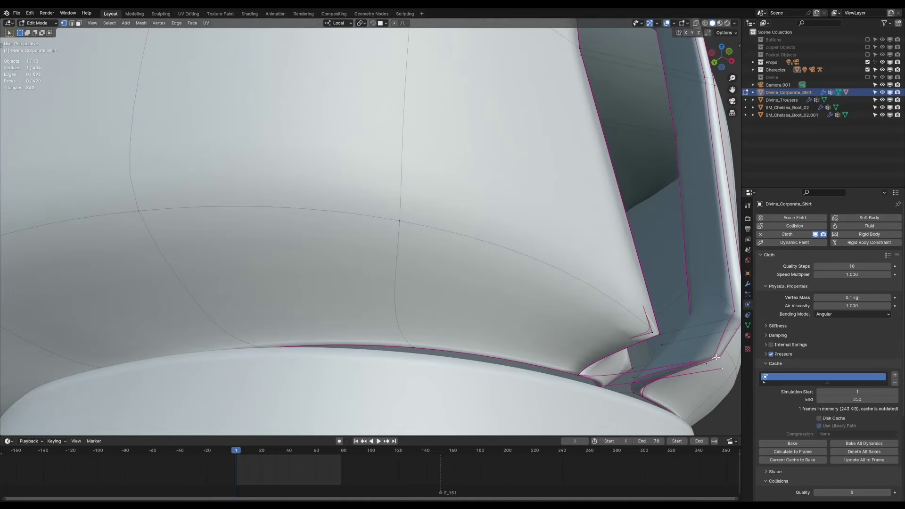
pyautogui.press('g')
pyautogui.click(603, 373)
pyautogui.scroll(-3, 613, 380)
pyautogui.moveTo(639, 403); pyautogui.dragTo(511, 302, button='middle')
pyautogui.press('g')
pyautogui.click(404, 285)
pyautogui.moveTo(423, 287); pyautogui.dragTo(326, 289, button='middle')
pyautogui.scroll(-4, 434, 289)
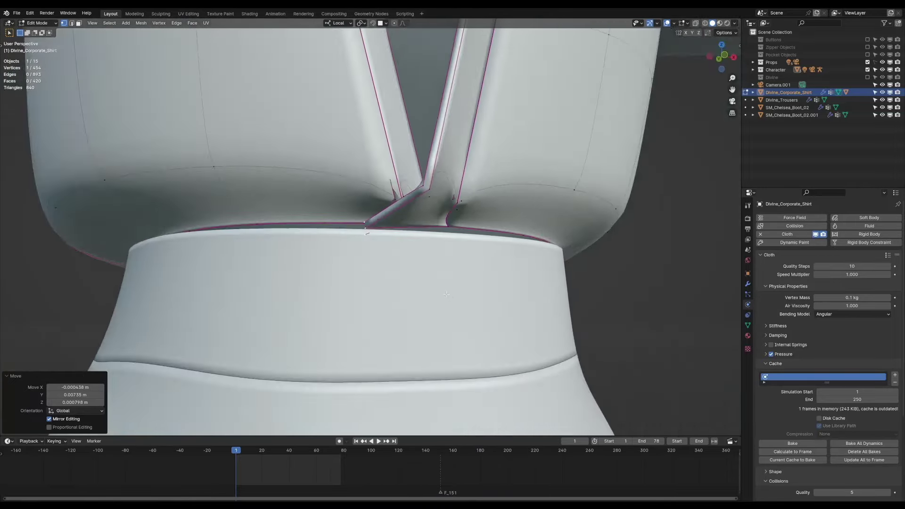
# Shift the placket's hem corner vertex about 0.004 m along global X and fine-tune its lower corner above the waistband.
pyautogui.press('g')
pyautogui.click(445, 277)
pyautogui.moveTo(444, 277); pyautogui.dragTo(479, 249, button='middle')
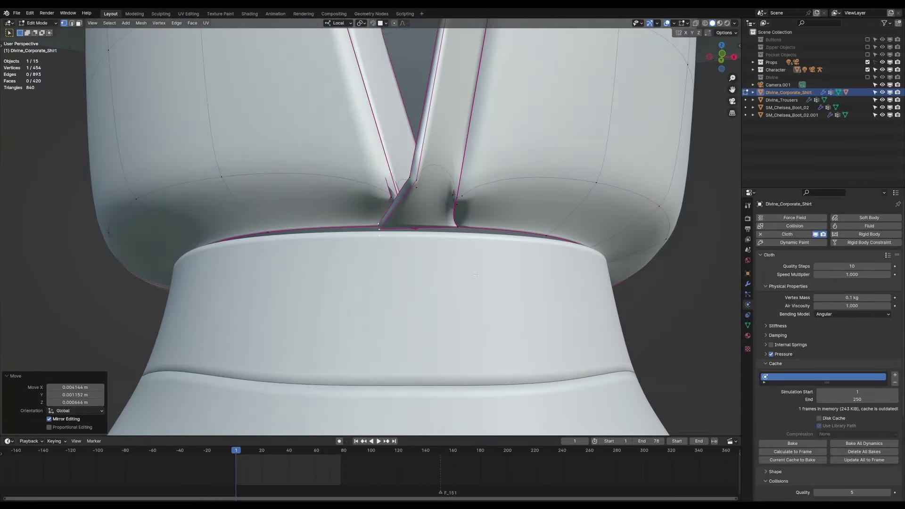
pyautogui.moveTo(467, 195); pyautogui.dragTo(493, 220, button='middle')
pyautogui.press('g')
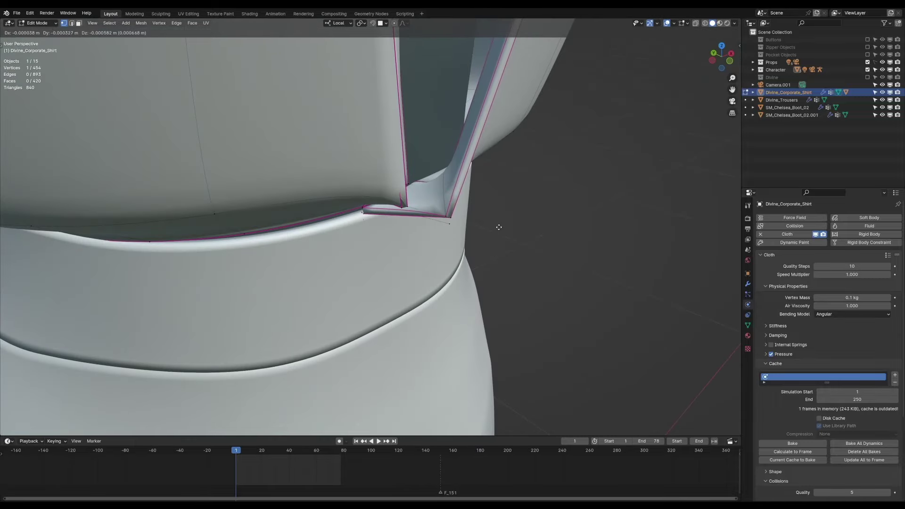
pyautogui.click(495, 226)
# Adjust the vertices where the placket's inner edges meet just above the hem, raising one about 0.008 m along global Z.
pyautogui.click(411, 183)
pyautogui.moveTo(415, 182); pyautogui.dragTo(368, 185, button='middle')
pyautogui.press('g')
pyautogui.click(399, 186)
pyautogui.press('g')
pyautogui.click(391, 185)
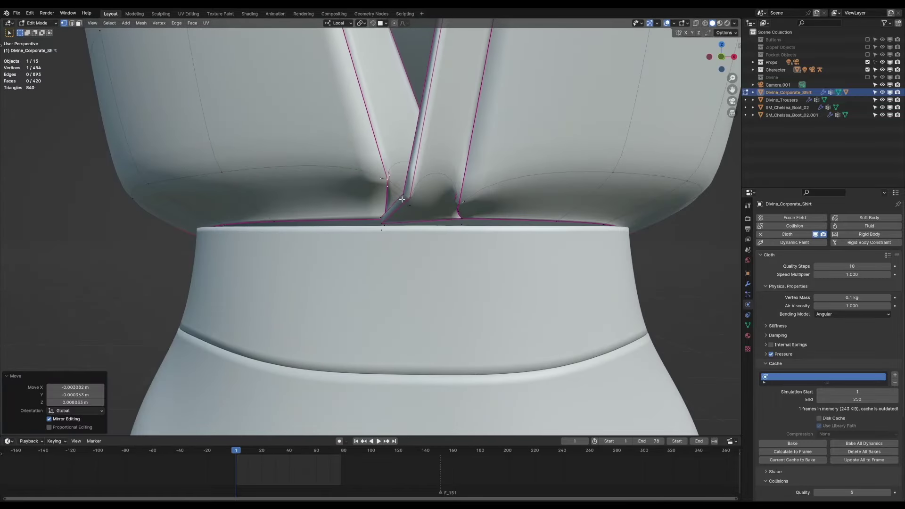
pyautogui.press('g')
pyautogui.click(393, 185)
pyautogui.scroll(-1, 401, 188)
# Return the shirt to Object Mode and collapse Divine Cut's Paint options.
pyautogui.press('Tab')
pyautogui.scroll(-4, 424, 186)
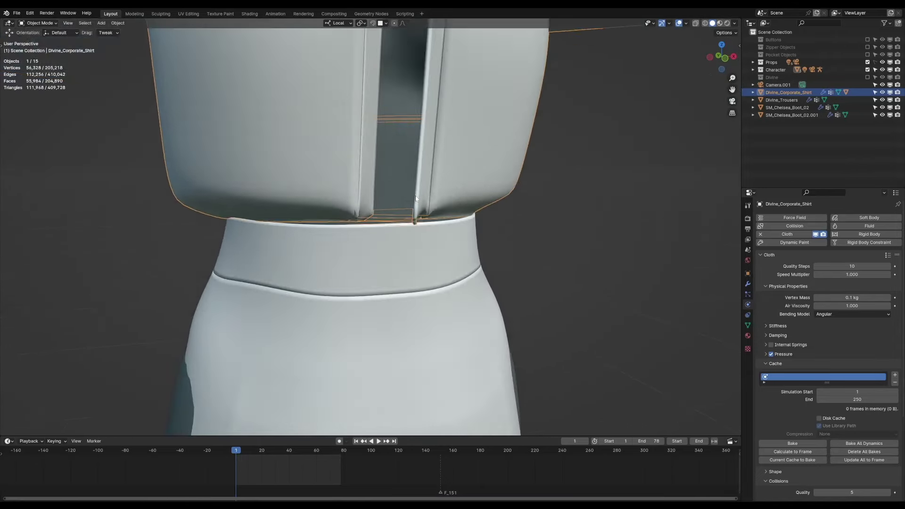
pyautogui.scroll(-3, 459, 183)
pyautogui.press('n')
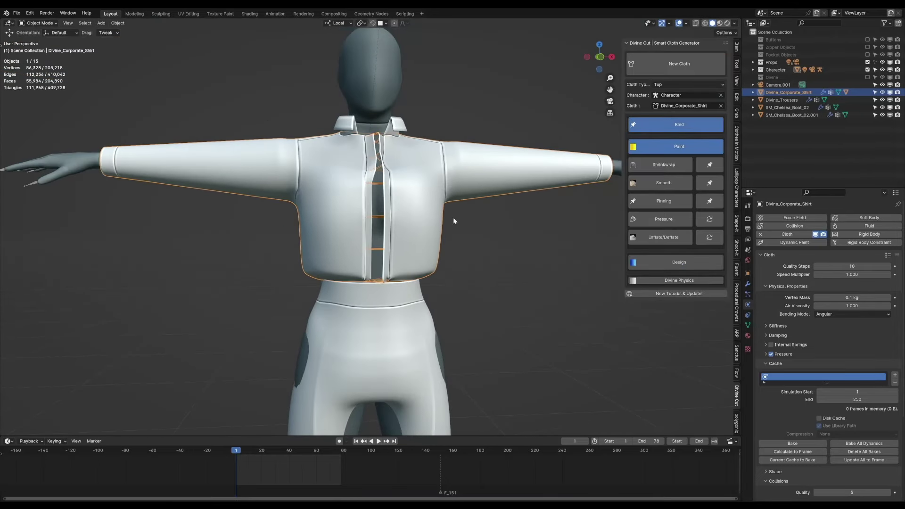
pyautogui.click(660, 147)
# Play the cloth simulation on the whole outfit, inspect the shirt's closed front and hem, and return to frame 1.
pyautogui.scroll(-2, 490, 204)
pyautogui.moveTo(485, 202); pyautogui.dragTo(484, 207, button='middle')
pyautogui.press('space')
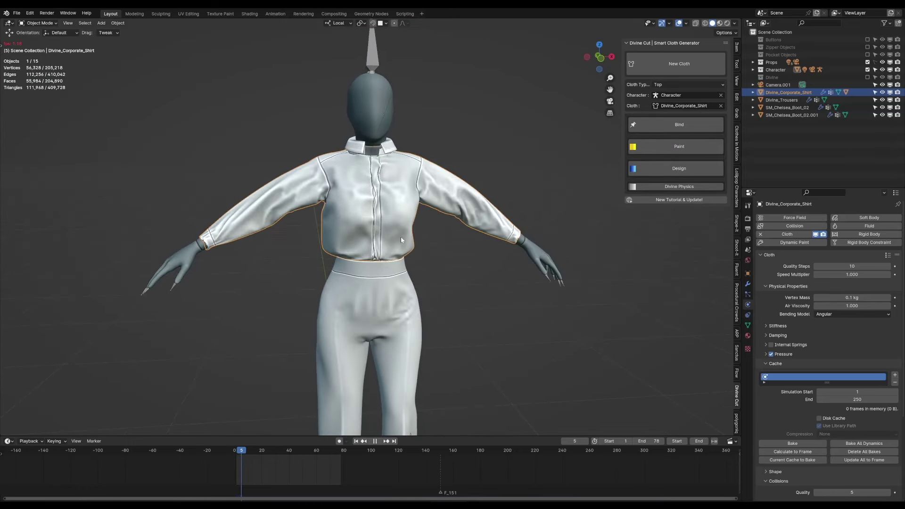
pyautogui.moveTo(431, 245); pyautogui.dragTo(505, 250, button='middle')
pyautogui.press('space')
pyautogui.press('space')
pyautogui.press('space')
pyautogui.scroll(3, 437, 257)
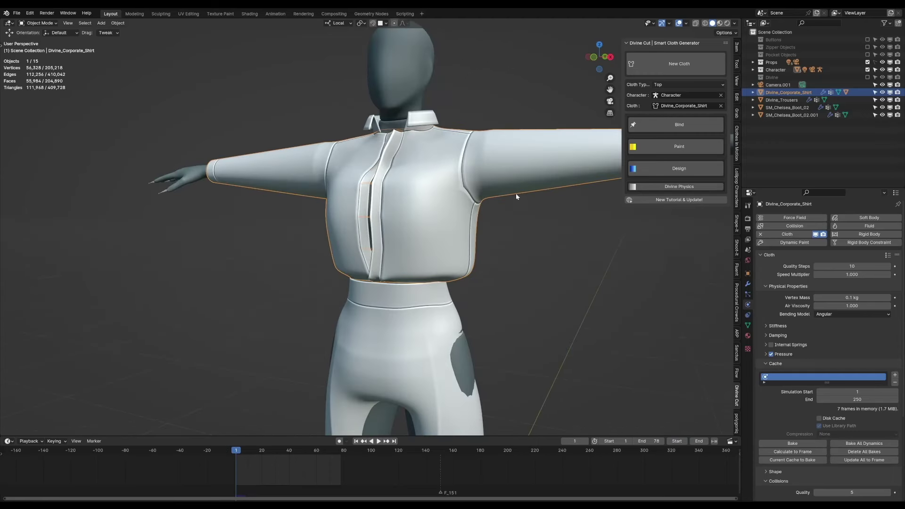
# Paint Inflate/Deflate weights over the shirt's lower front with a 227 px brush and return to Object Mode.
pyautogui.click(667, 146)
pyautogui.click(653, 235)
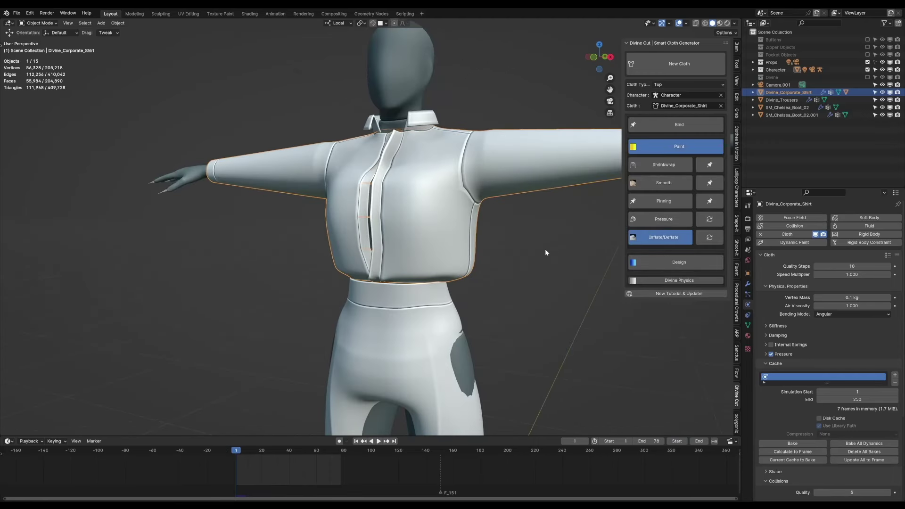
pyautogui.moveTo(491, 254); pyautogui.dragTo(418, 256, button='middle')
pyautogui.scroll(2, 453, 256)
pyautogui.press('f')
pyautogui.click(422, 268)
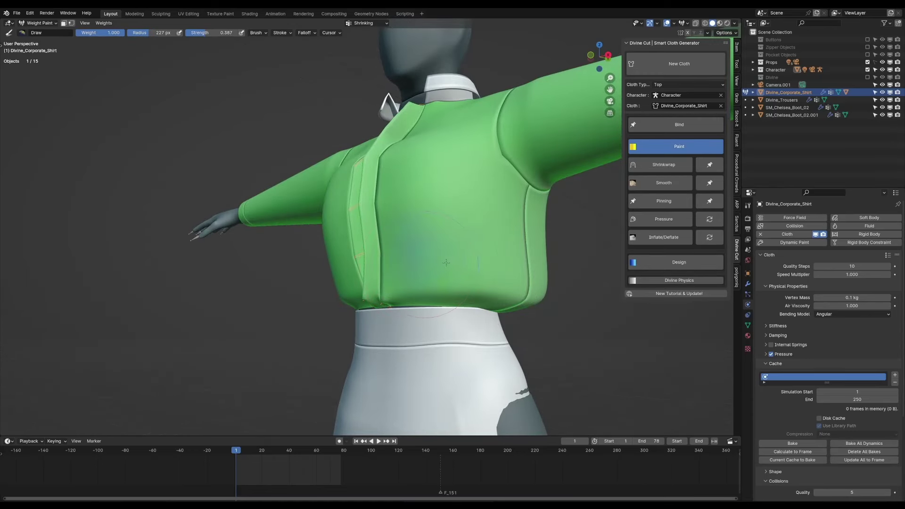
pyautogui.hotkey('ctrl', 'Tab')
pyautogui.scroll(-1, 464, 267)
pyautogui.moveTo(460, 264)
pyautogui.mouseDown(button='middle')
pyautogui.moveTo(414, 261)
pyautogui.moveTo(455, 258)
pyautogui.mouseUp(button='middle')
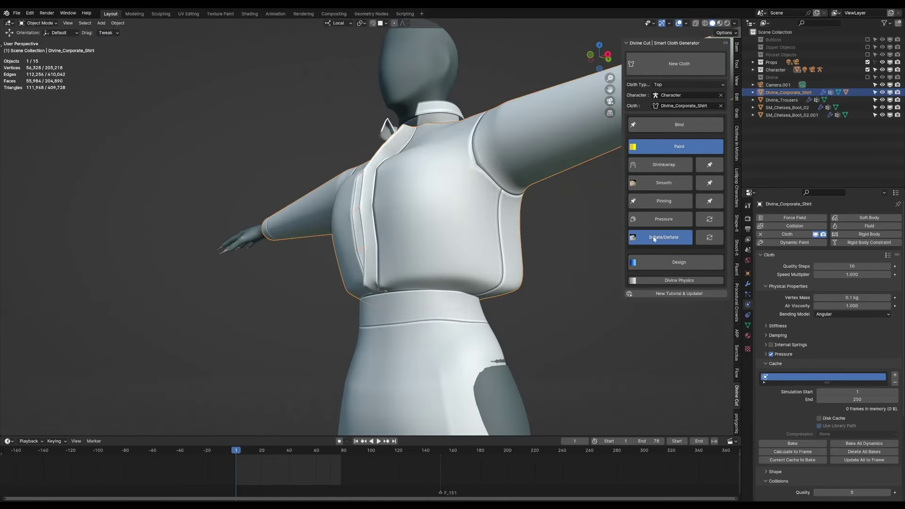
# Extend the Inflate/Deflate painting around the shirt's lower sides and back, just above the hem.
pyautogui.moveTo(522, 267); pyautogui.dragTo(453, 246, button='middle')
pyautogui.moveTo(522, 253); pyautogui.dragTo(406, 262, button='middle')
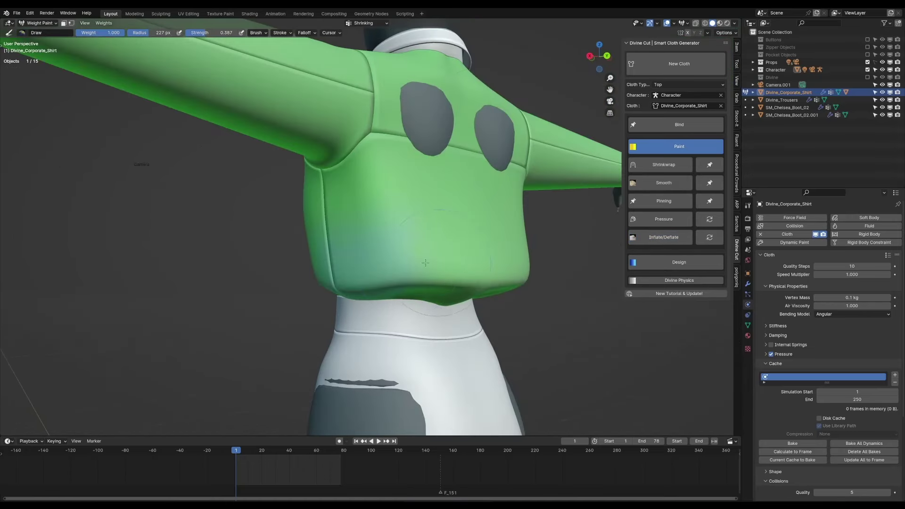
pyautogui.moveTo(484, 272); pyautogui.dragTo(363, 263, button='middle')
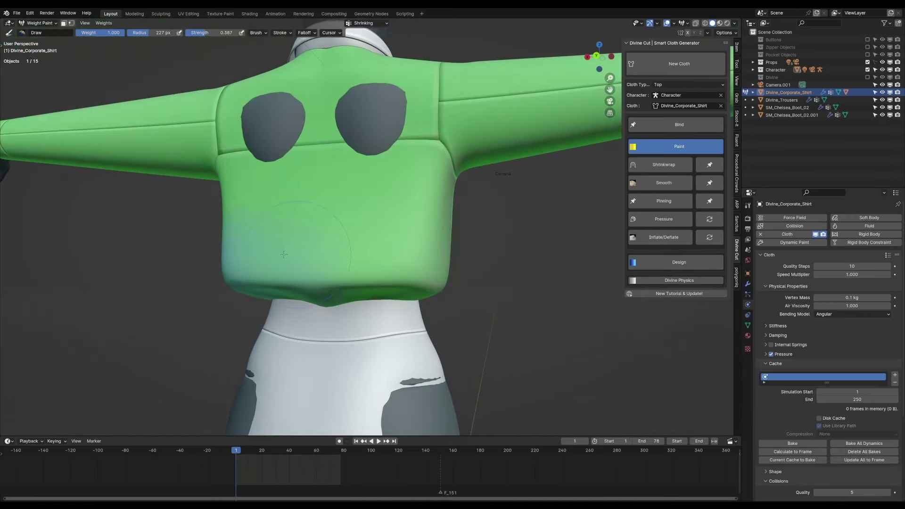
pyautogui.moveTo(449, 273); pyautogui.dragTo(288, 250, button='middle')
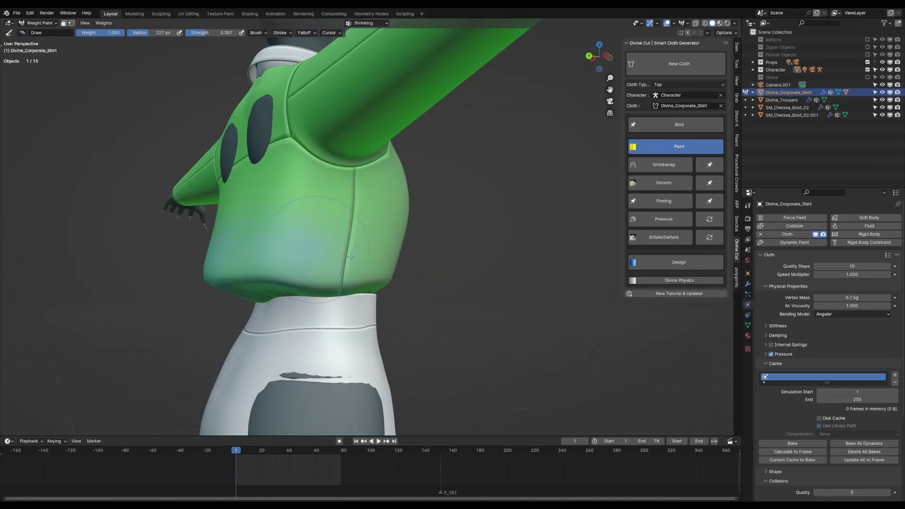
pyautogui.moveTo(360, 258); pyautogui.dragTo(403, 250, button='middle')
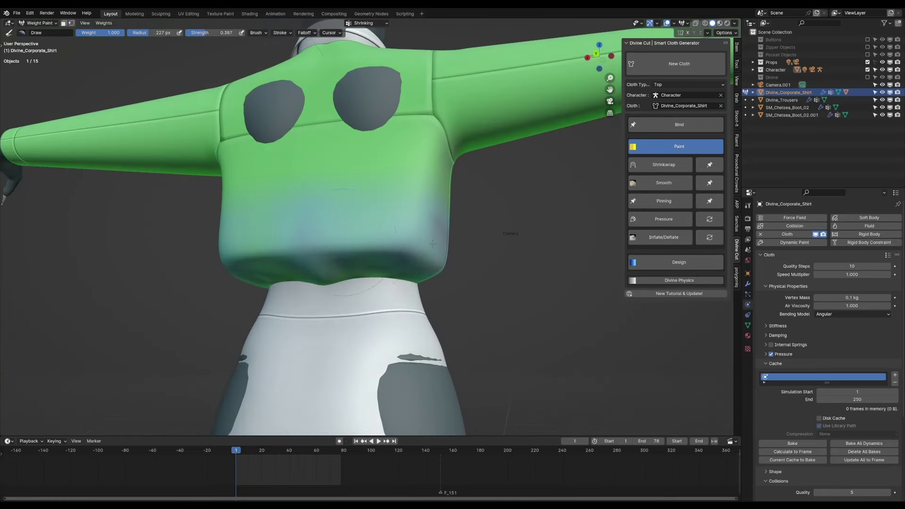
pyautogui.moveTo(283, 243); pyautogui.dragTo(456, 244, button='middle')
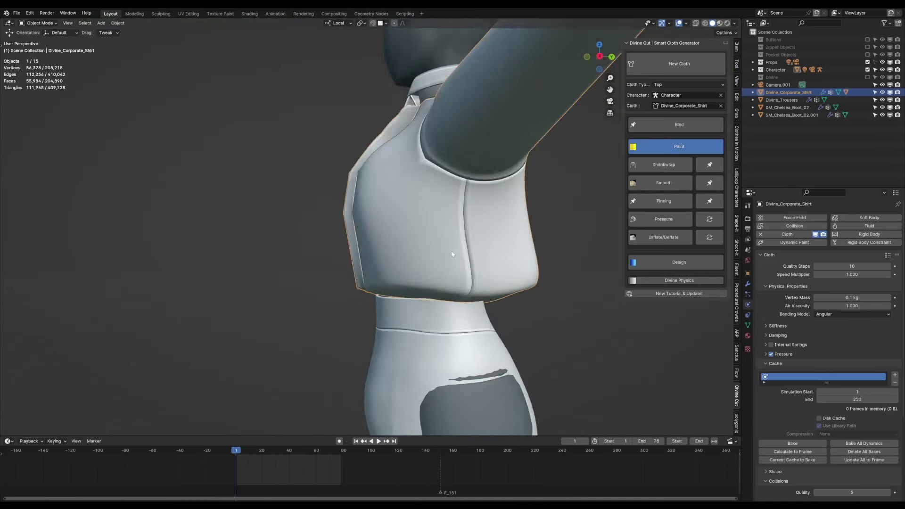
# Play the cloth simulation in short bursts to frame 6 and inspect the shirt's lower fullness from the front and side.
pyautogui.moveTo(425, 255); pyautogui.dragTo(488, 259, button='middle')
pyautogui.scroll(-3, 488, 259)
pyautogui.press('space')
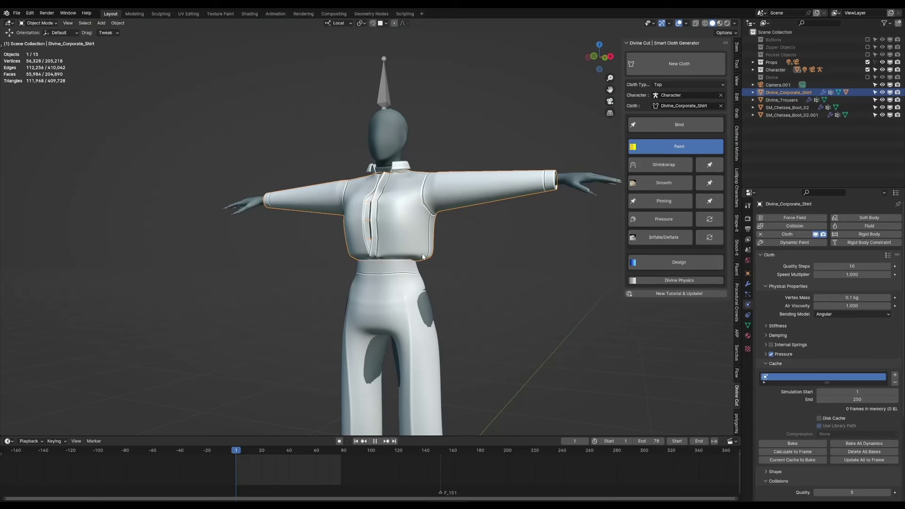
pyautogui.press('space')
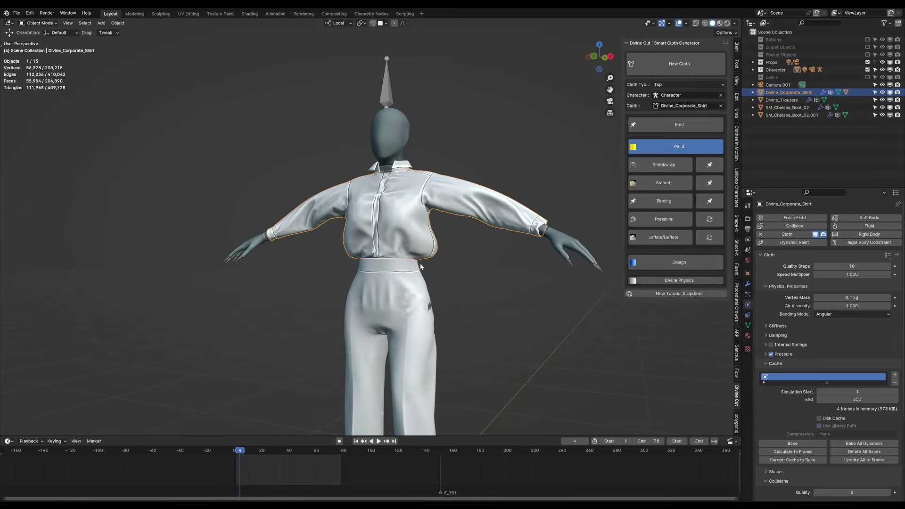
pyautogui.moveTo(426, 255); pyautogui.dragTo(335, 243, button='middle')
pyautogui.scroll(4, 363, 250)
pyautogui.press('space')
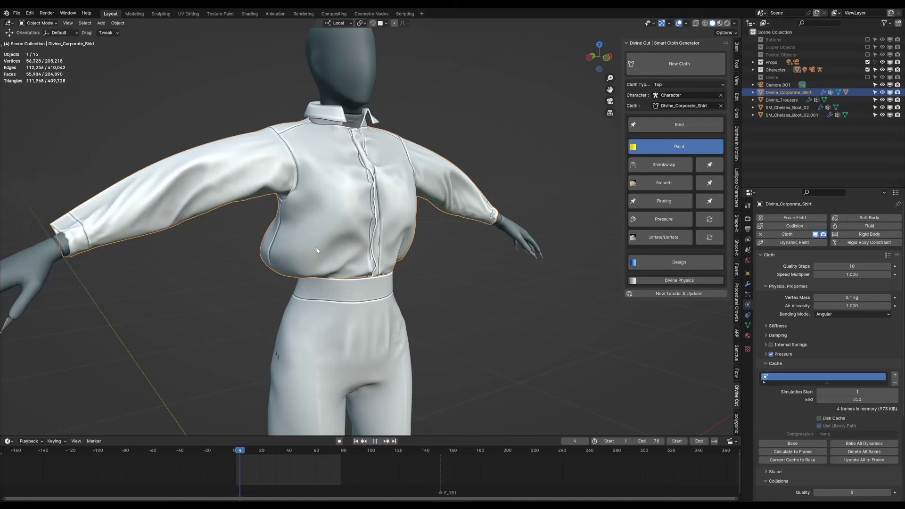
pyautogui.press('space')
pyautogui.moveTo(283, 239); pyautogui.dragTo(347, 251, button='middle')
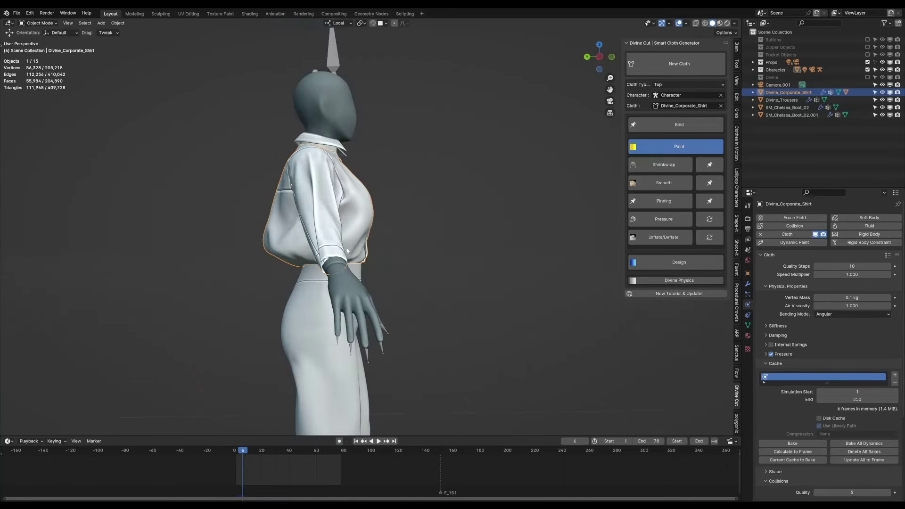
# Return to frame 1 and set the shirt's cloth Vertex Mass to 1.3 kg.
pyautogui.hotkey('shift', 'Left')
pyautogui.click(832, 297)
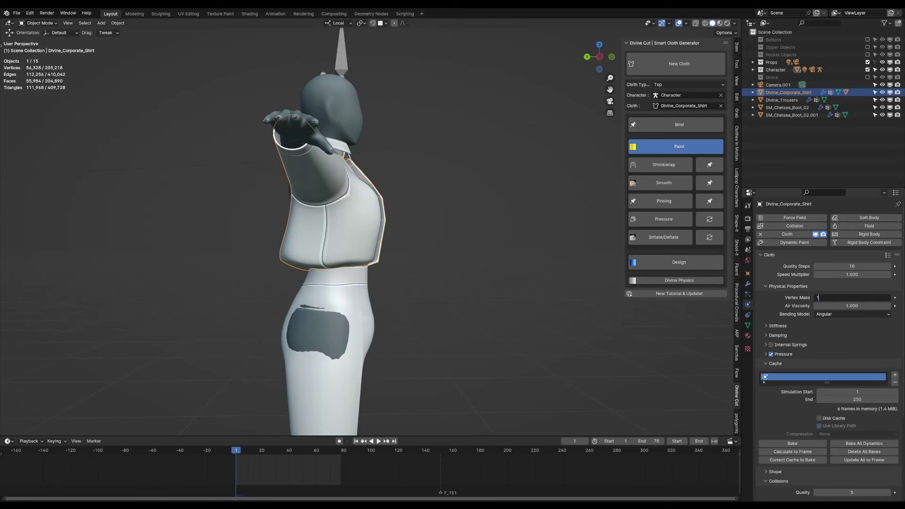
pyautogui.press('Return')
pyautogui.scroll(-4, 522, 253)
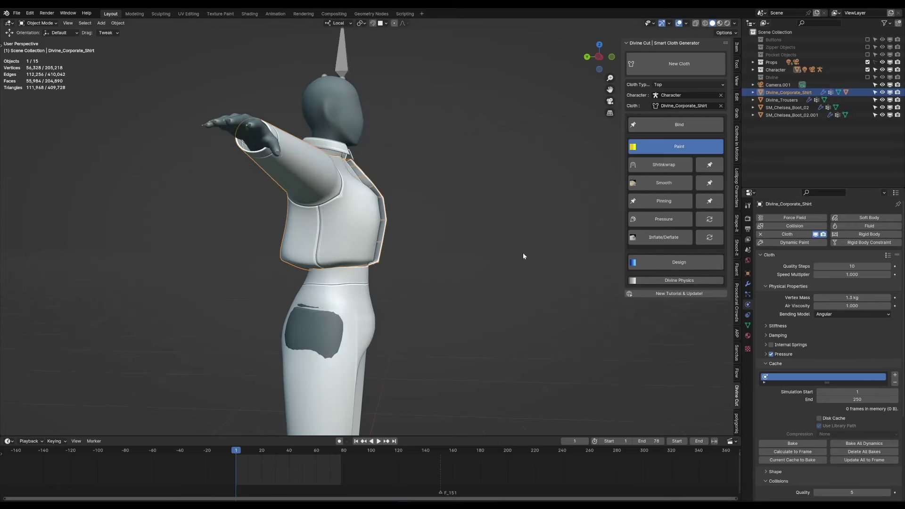
# Play the simulation briefly, examine the shirt's back and hem, and return to frame 1.
pyautogui.press('space')
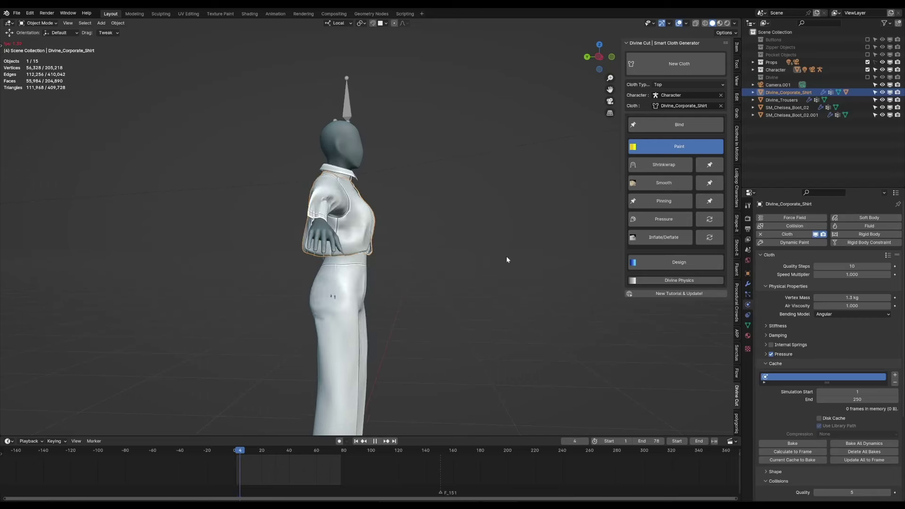
pyautogui.press('space')
pyautogui.moveTo(396, 261); pyautogui.dragTo(236, 233, button='middle')
pyautogui.scroll(2, 305, 232)
pyautogui.hotkey('shift', 'Left')
# Edge-slide the selected edges of the shirt's back hem, return to Object Mode and bind the shirt again.
pyautogui.press('Tab')
pyautogui.keyDown('ctrl'); pyautogui.click(262, 231); pyautogui.keyUp('ctrl')
pyautogui.press('g')
pyautogui.press('g')
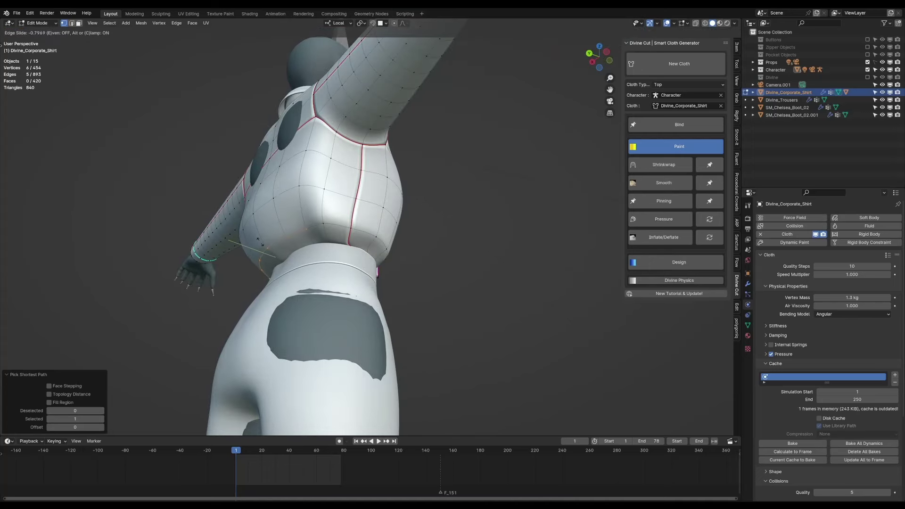
pyautogui.click(259, 243)
pyautogui.click(298, 185)
pyautogui.moveTo(236, 207); pyautogui.dragTo(419, 238, button='middle')
pyautogui.keyDown('ctrl'); pyautogui.click(257, 219); pyautogui.keyUp('ctrl')
pyautogui.press('Tab')
pyautogui.click(677, 124)
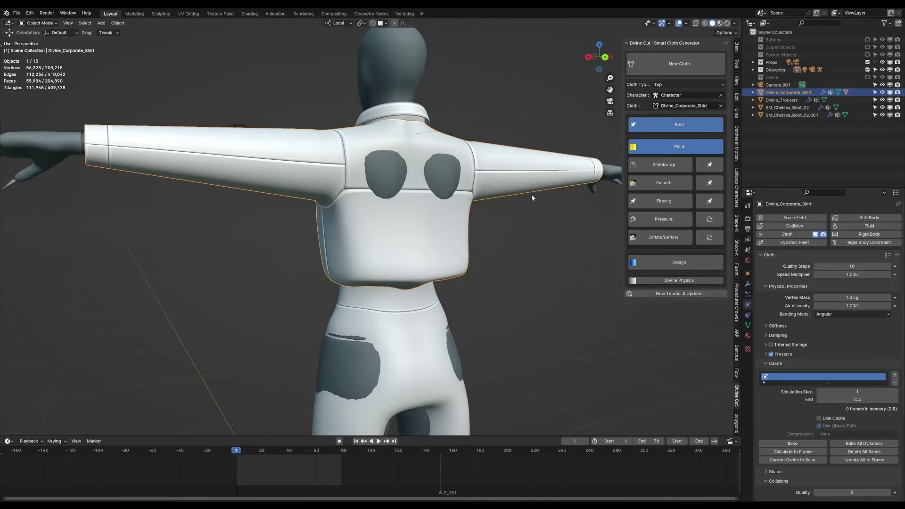
# Play the simulation to frame 10, check the shirt's drape from the back, side and front, and return to frame 1.
pyautogui.moveTo(483, 203); pyautogui.dragTo(431, 211, button='middle')
pyautogui.press('space')
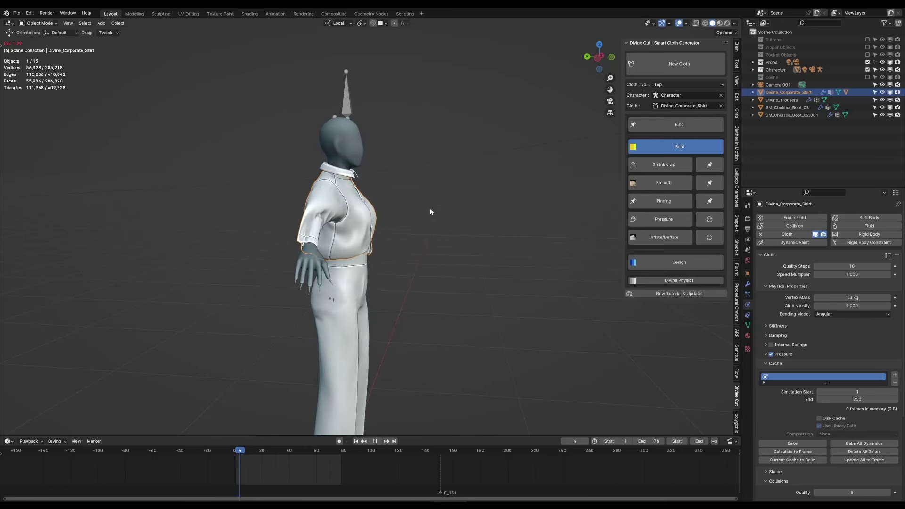
pyautogui.moveTo(413, 208); pyautogui.dragTo(446, 204, button='middle')
pyautogui.press('space')
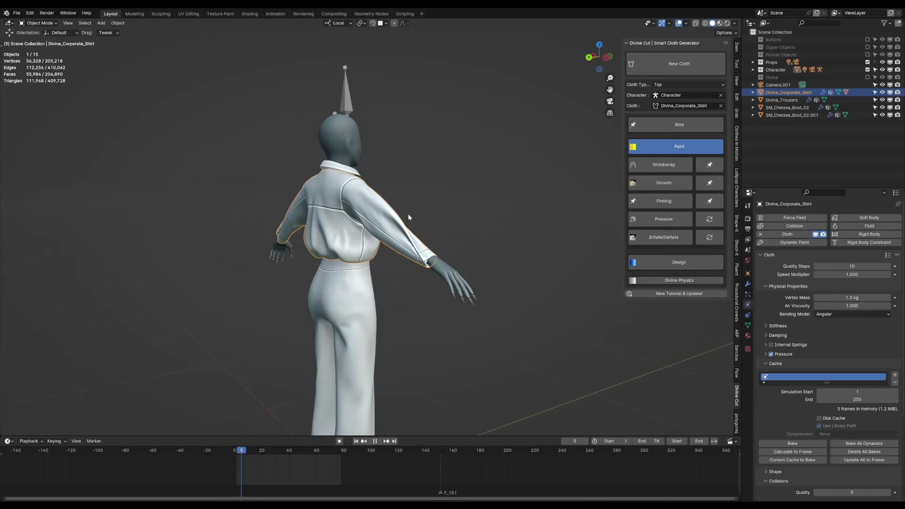
pyautogui.press('space')
pyautogui.moveTo(434, 211); pyautogui.dragTo(460, 240, button='middle')
pyautogui.press('space')
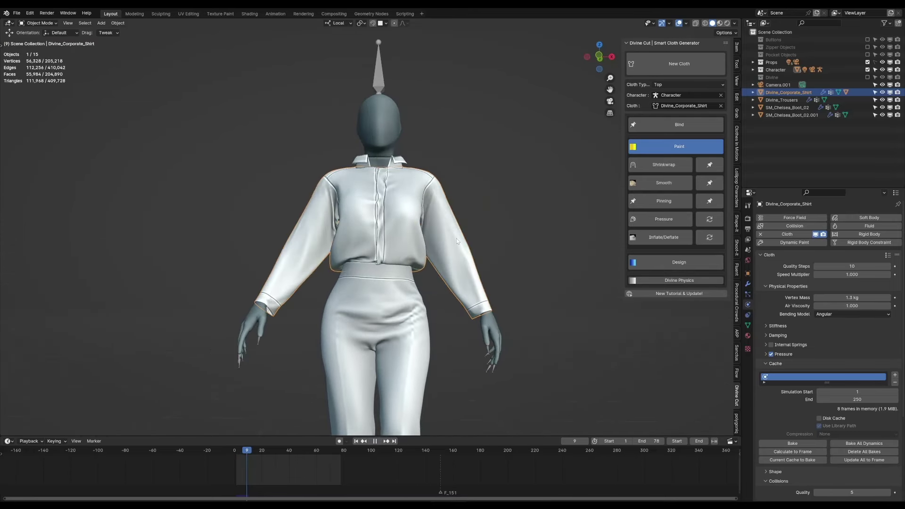
pyautogui.press('space')
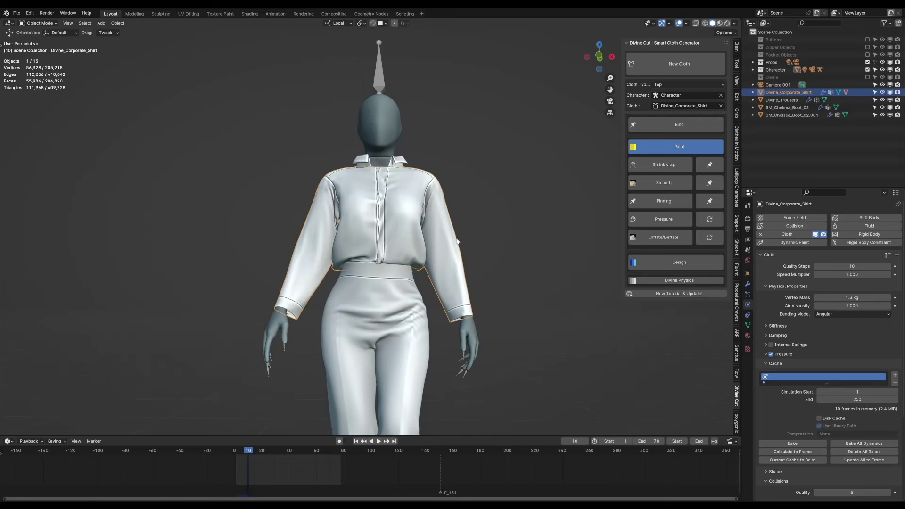
pyautogui.hotkey('shift', 'Left')
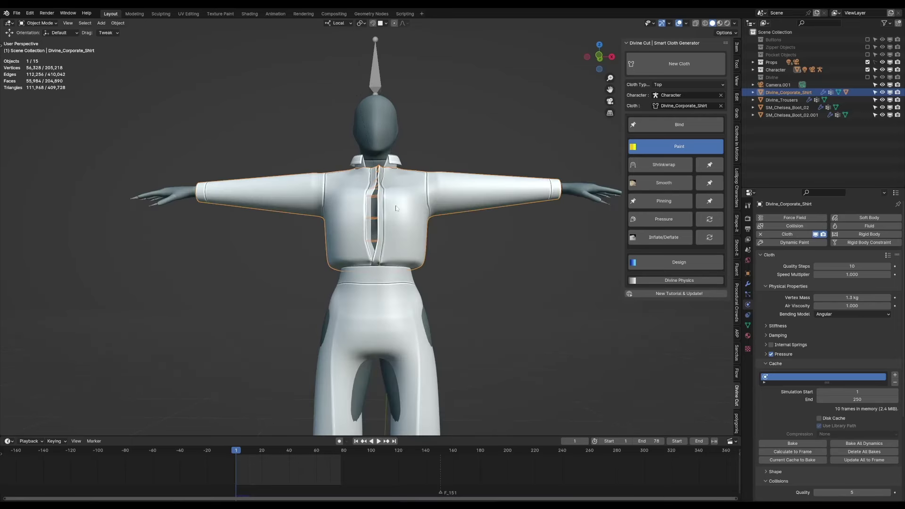
# Split the viewport to add an Asset Browser and show the Divine Buttons catalog of the Divine Assets library.
pyautogui.scroll(4, 414, 213)
pyautogui.scroll(3, 431, 237)
pyautogui.moveTo(430, 238); pyautogui.dragTo(381, 234, button='middle')
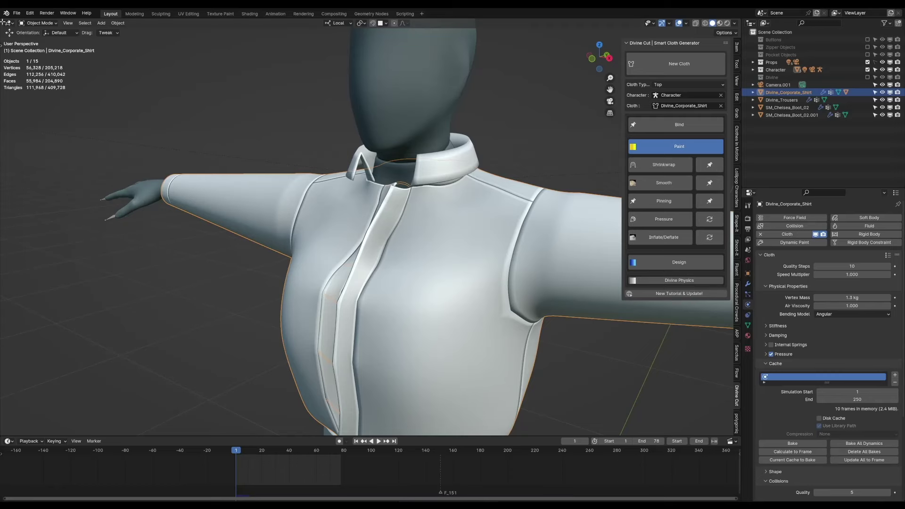
pyautogui.moveTo(2, 21); pyautogui.dragTo(191, 29)
pyautogui.click(8, 23)
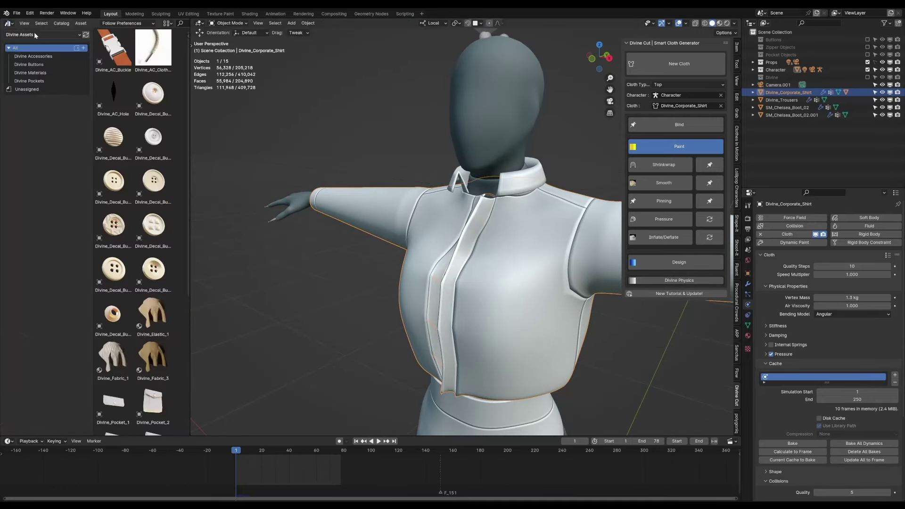
pyautogui.click(28, 64)
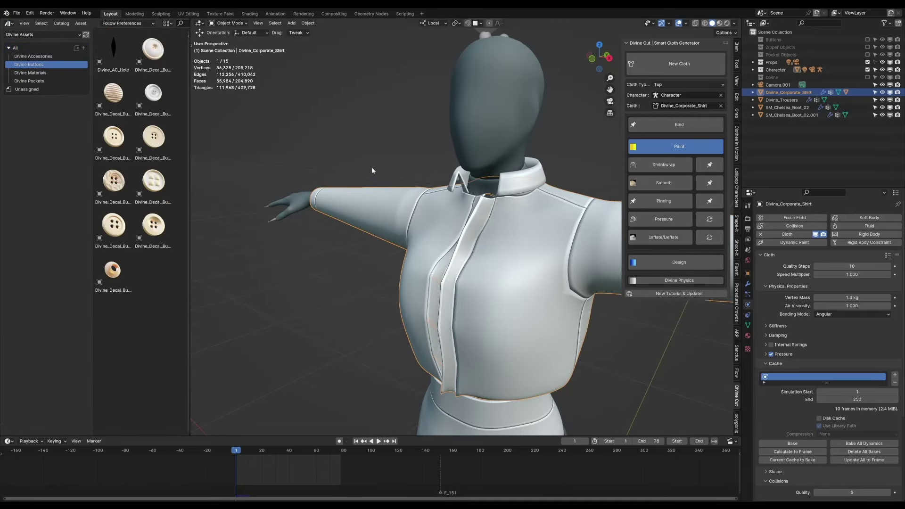
# Place Divine_Decal_Button_1 at the top of the shirt's placket and scale it up by about 1.377.
pyautogui.scroll(3, 366, 162)
pyautogui.scroll(4, 446, 176)
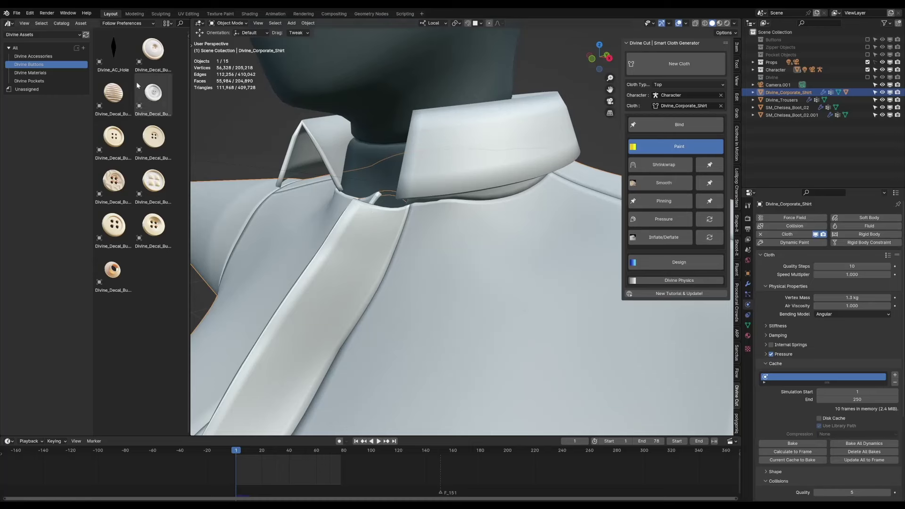
pyautogui.moveTo(152, 52); pyautogui.dragTo(357, 233)
pyautogui.press('s')
pyautogui.click(376, 270)
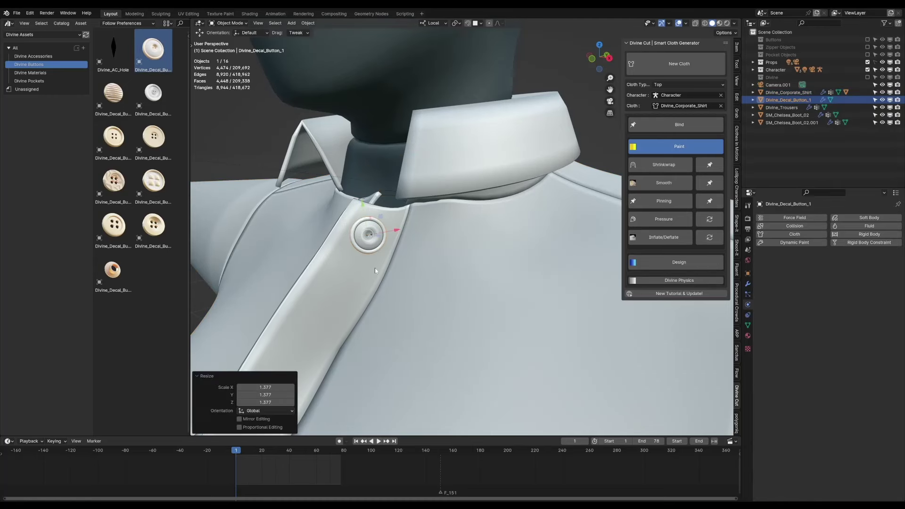
# Expand Divine Cut's Design options and nudge the top button slightly down the placket.
pyautogui.click(660, 149)
pyautogui.click(657, 168)
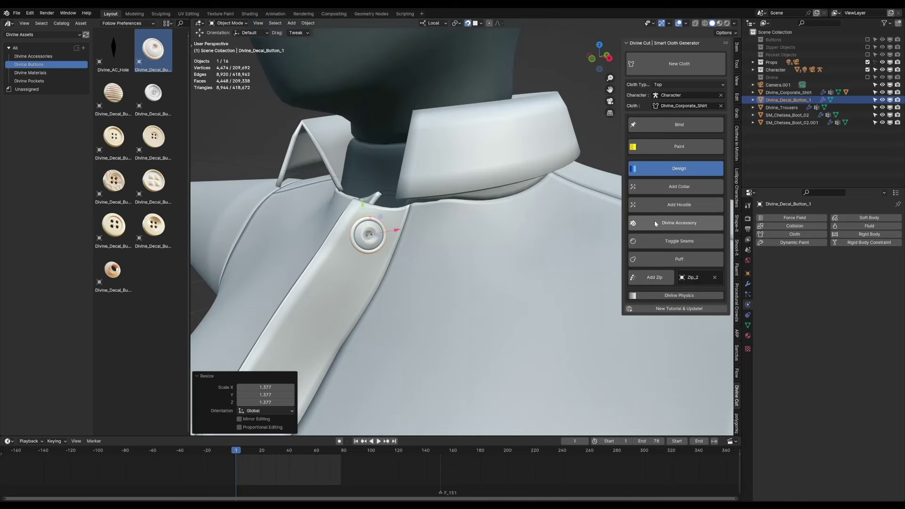
pyautogui.press('g')
pyautogui.click(365, 239)
pyautogui.keyDown('shift'); pyautogui.moveTo(361, 233); pyautogui.dragTo(415, 201, button='middle'); pyautogui.keyUp('shift')
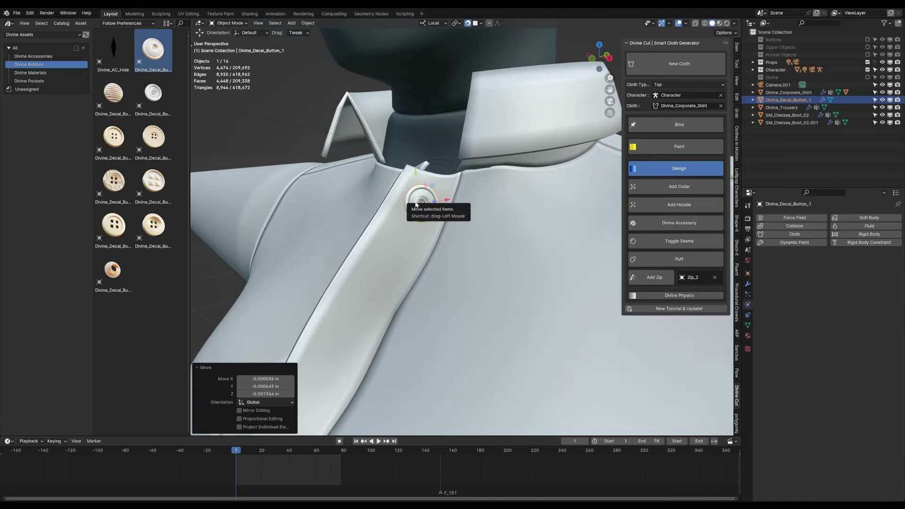
pyautogui.moveTo(415, 204); pyautogui.dragTo(422, 203)
pyautogui.keyDown('shift'); pyautogui.moveTo(422, 203); pyautogui.dragTo(460, 158, button='middle'); pyautogui.keyUp('shift')
pyautogui.moveTo(437, 181)
pyautogui.mouseDown(button='middle')
pyautogui.moveTo(482, 186)
pyautogui.moveTo(436, 181)
pyautogui.mouseUp(button='middle')
# Duplicate the button twice down the upper placket and adjust the second copy's position and size.
pyautogui.hotkey('shift', 'd')
pyautogui.click(410, 259)
pyautogui.keyDown('shift'); pyautogui.moveTo(410, 258); pyautogui.dragTo(462, 224, button='middle'); pyautogui.keyUp('shift')
pyautogui.hotkey('shift', 'd')
pyautogui.click(396, 326)
pyautogui.moveTo(399, 327); pyautogui.dragTo(402, 329)
pyautogui.scroll(-2, 402, 329)
pyautogui.press('s')
pyautogui.click(407, 316)
# Duplicate three more buttons at even spacing down the middle and lower placket.
pyautogui.keyDown('shift'); pyautogui.moveTo(382, 353); pyautogui.dragTo(380, 194, button='middle'); pyautogui.keyUp('shift')
pyautogui.hotkey('shift', 'd')
pyautogui.click(378, 289)
pyautogui.hotkey('shift', 'd')
pyautogui.click(377, 300)
pyautogui.keyDown('shift'); pyautogui.moveTo(377, 300); pyautogui.dragTo(385, 283, button='middle'); pyautogui.keyUp('shift')
pyautogui.hotkey('shift', 'd')
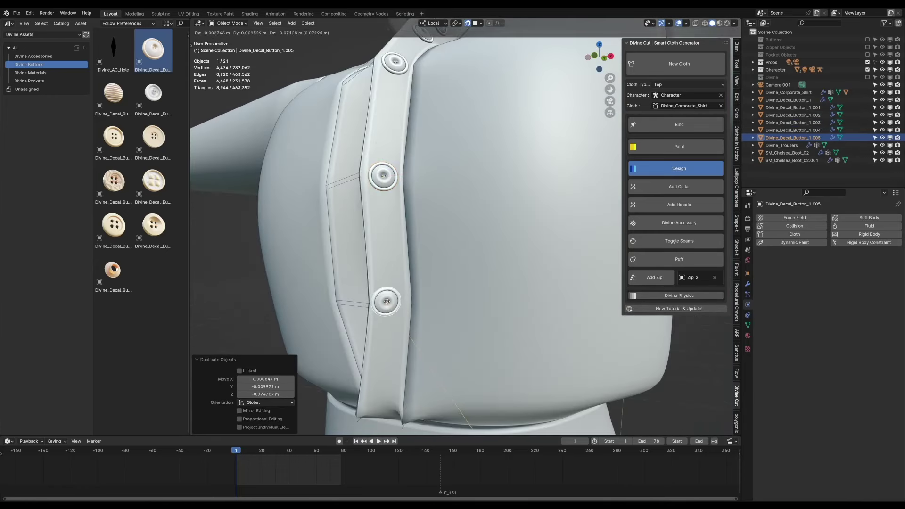
pyautogui.click(390, 304)
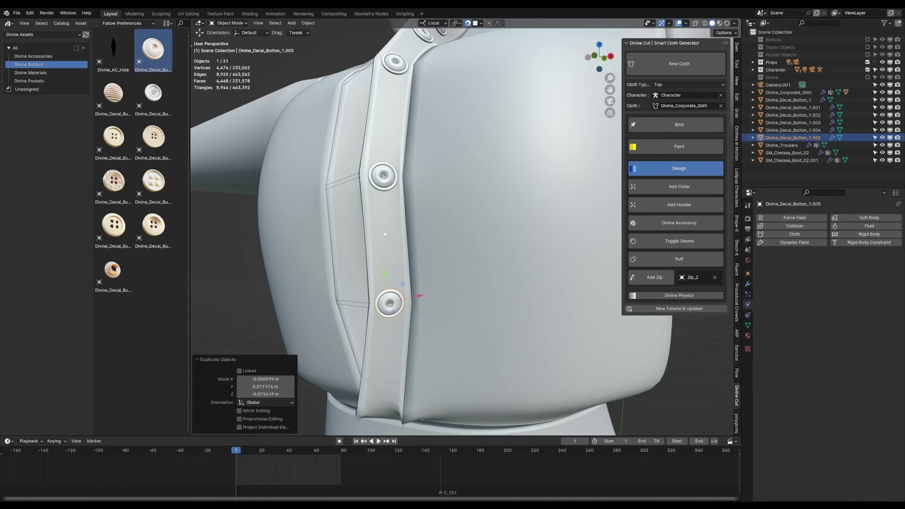
# Duplicate a final button onto the placket's lower end at the hem.
pyautogui.scroll(-3, 385, 234)
pyautogui.moveTo(384, 234); pyautogui.dragTo(410, 269, button='middle')
pyautogui.hotkey('shift', 'd')
pyautogui.click(415, 325)
pyautogui.scroll(-4, 415, 325)
pyautogui.scroll(3, 415, 278)
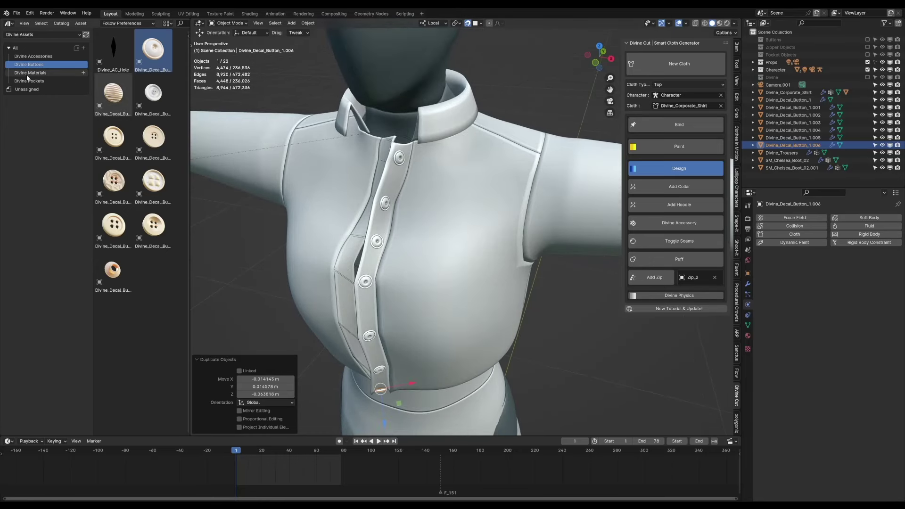
# Add Divine_Pocket_12 from the Divine Pockets catalog to the wearer's left chest and rotate it to follow the shirt's surface.
pyautogui.click(28, 81)
pyautogui.moveTo(154, 271); pyautogui.dragTo(457, 231)
pyautogui.moveTo(458, 231); pyautogui.dragTo(474, 235, button='middle')
pyautogui.press('r')
pyautogui.click(490, 219)
pyautogui.press('r')
pyautogui.press('r')
pyautogui.click(495, 217)
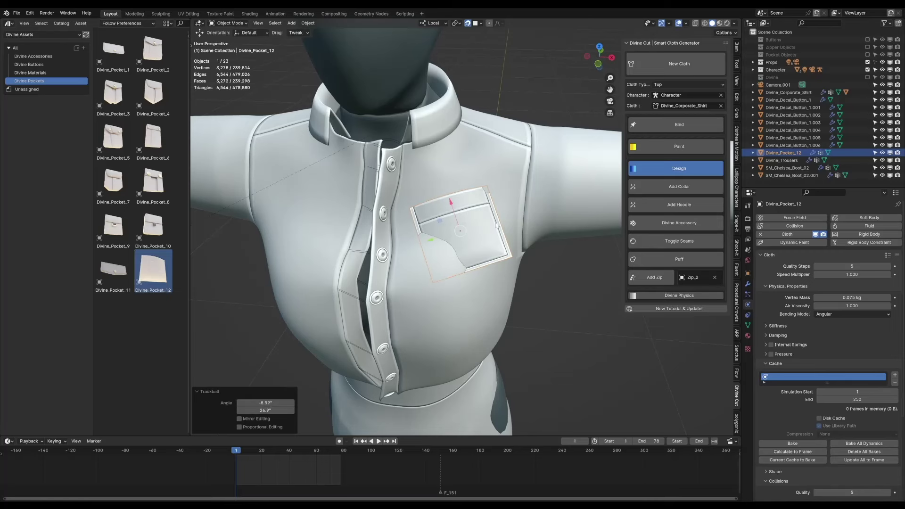
pyautogui.press('r')
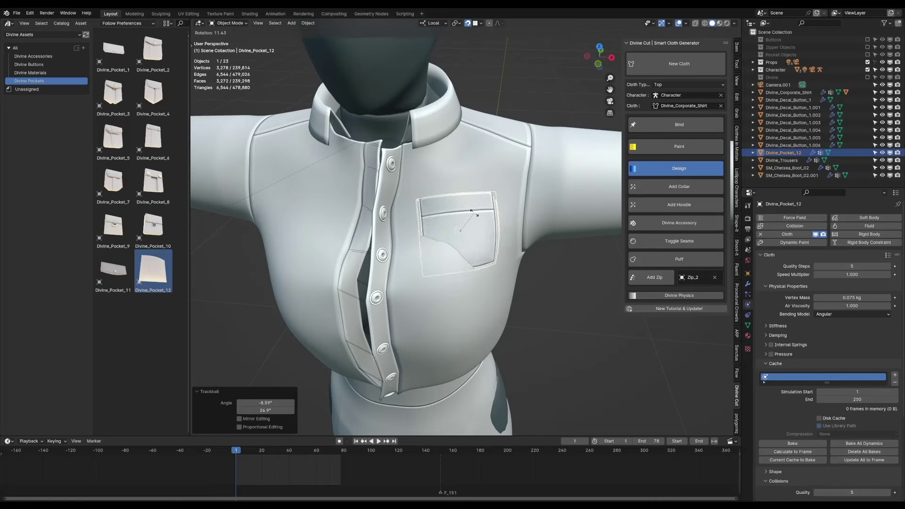
pyautogui.click(465, 231)
# Nudge the chest pocket along the shirt's surface until it is seated beside the placket.
pyautogui.press('g')
pyautogui.click(466, 230)
pyautogui.press('g')
pyautogui.click(468, 227)
pyautogui.press('g')
pyautogui.click(462, 232)
# Turn off snapping and fine-tune the chest pocket's position and rotation against the shirt.
pyautogui.moveTo(462, 231); pyautogui.dragTo(469, 200, button='middle')
pyautogui.hotkey('shift', 'Tab')
pyautogui.press('g')
pyautogui.click(386, 188)
pyautogui.press('r')
pyautogui.click(387, 189)
pyautogui.press('g')
pyautogui.click(436, 219)
# Select the corporate shirt.
pyautogui.scroll(-4, 459, 189)
pyautogui.click(469, 200)
pyautogui.scroll(3, 466, 189)
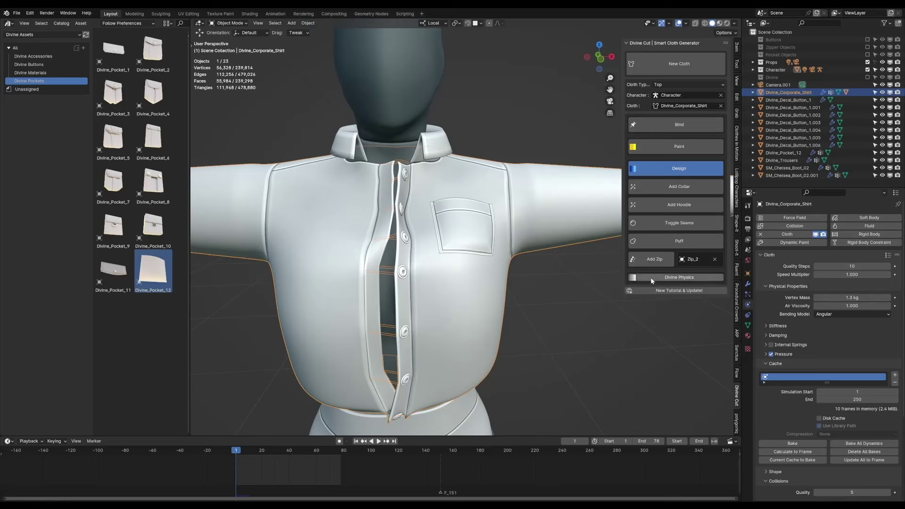
# Enable collision physics on the corporate shirt with damping 0.5 and outer and inner thickness 0.001.
pyautogui.click(780, 227)
pyautogui.click(770, 256)
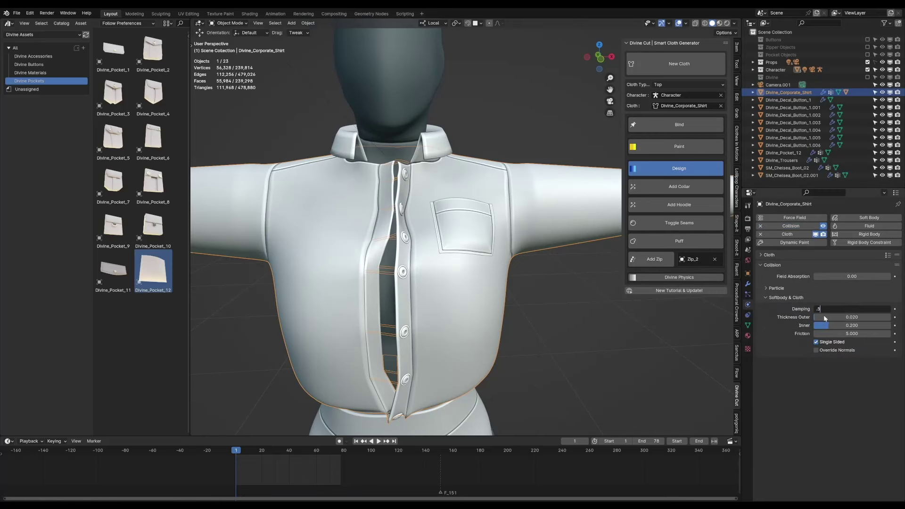
pyautogui.write('.5')
pyautogui.press('Return')
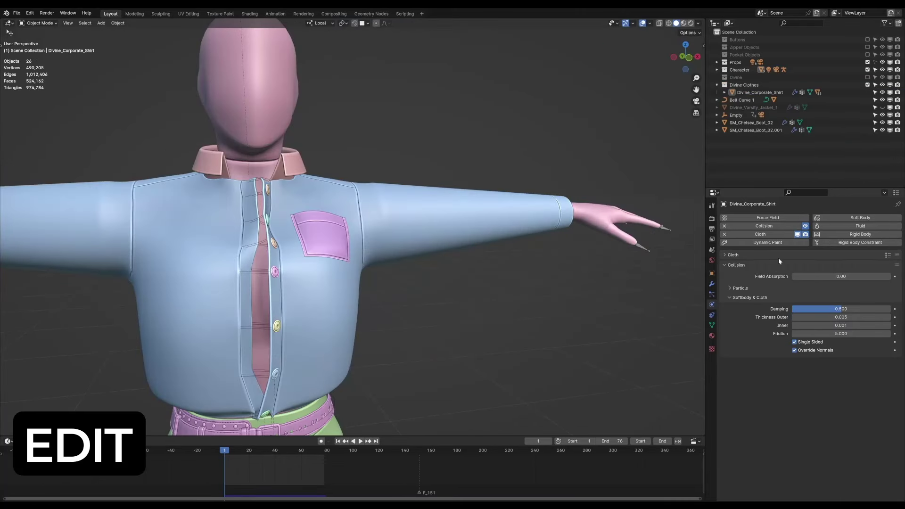
pyautogui.click(713, 284)
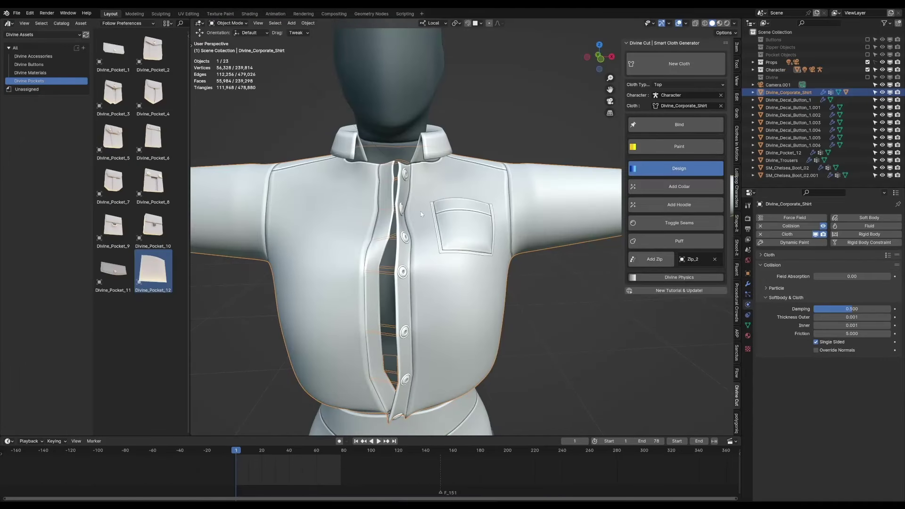
# Run the cloth simulation briefly and examine how the shirt, buttons and chest pocket settle on the character.
pyautogui.press('Right')
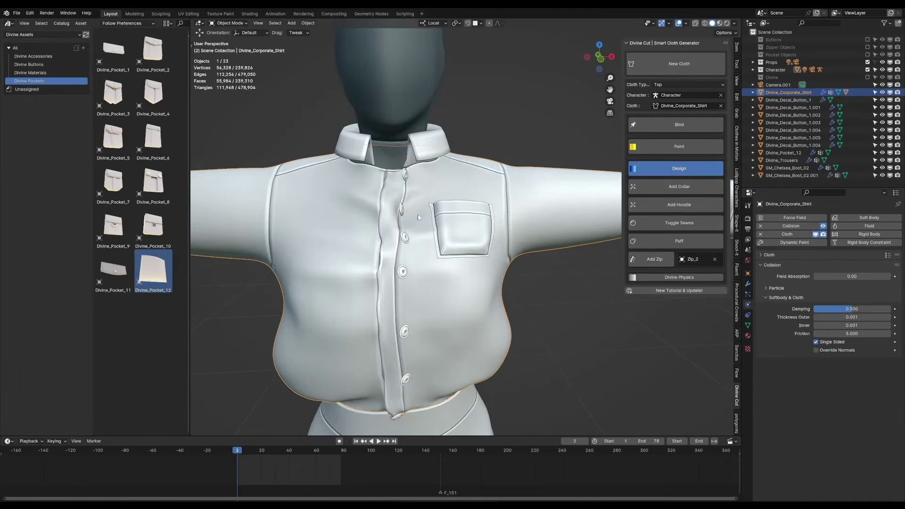
pyautogui.moveTo(382, 193); pyautogui.dragTo(433, 185, button='middle')
pyautogui.scroll(2, 434, 185)
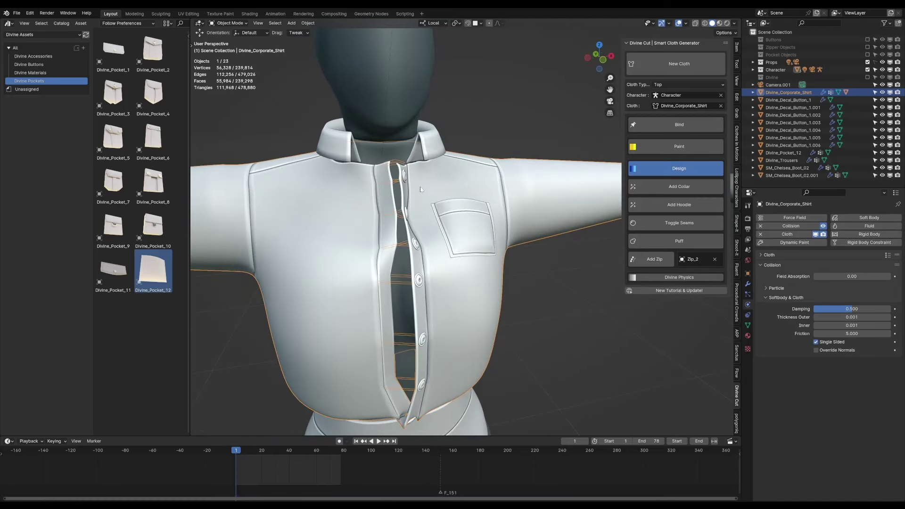
pyautogui.click(473, 98)
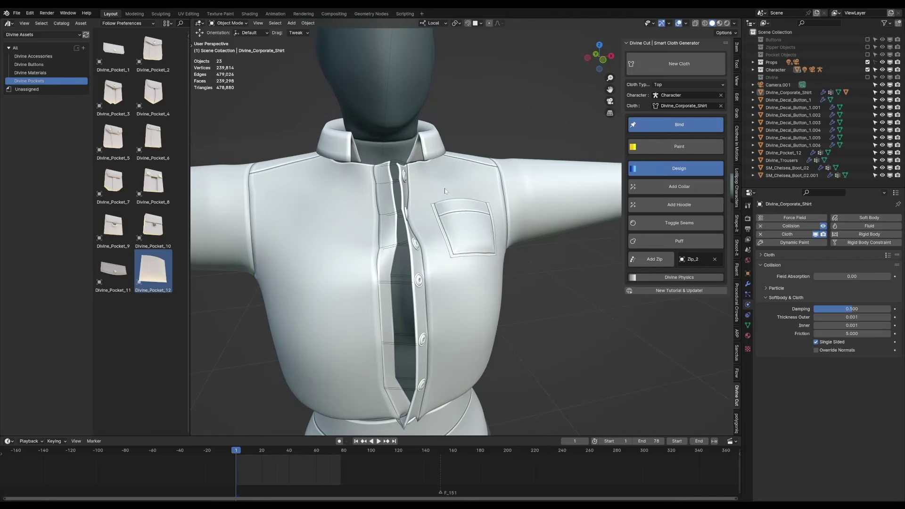
pyautogui.hotkey('ctrl', 'z')
pyautogui.scroll(-6, 461, 200)
pyautogui.moveTo(461, 199); pyautogui.dragTo(463, 166, button='middle')
pyautogui.scroll(2, 456, 174)
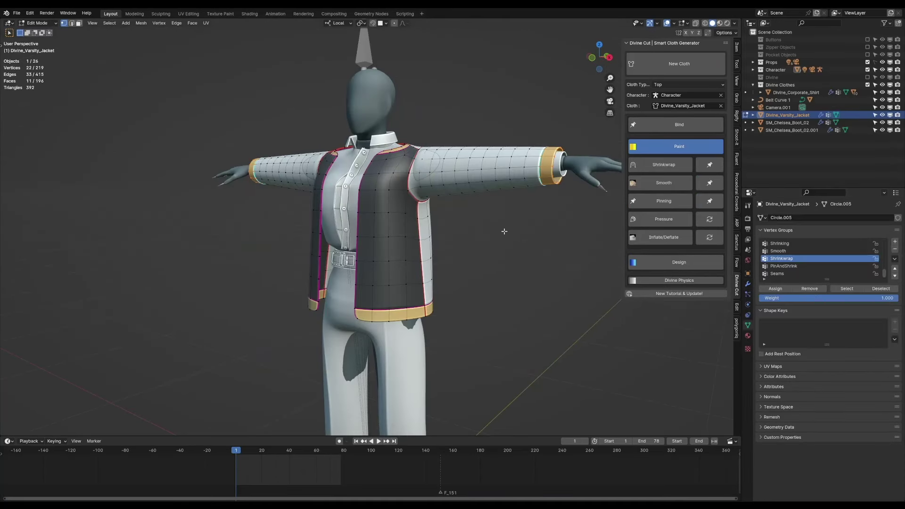
# Select the run of vertices along the varsity jacket's collar edge on the wearer's left.
pyautogui.moveTo(505, 232); pyautogui.dragTo(525, 230, button='middle')
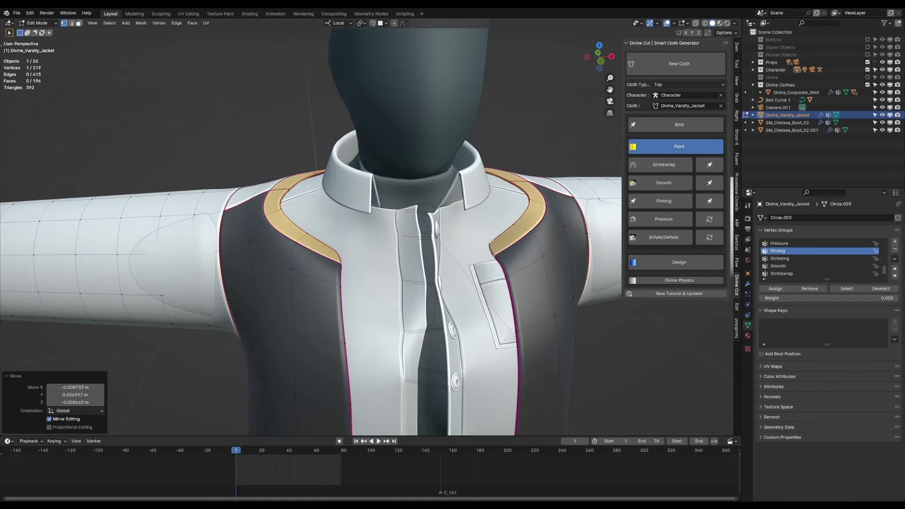
pyautogui.click(493, 242)
pyautogui.moveTo(493, 242); pyautogui.dragTo(487, 209, button='middle')
pyautogui.keyDown('ctrl'); pyautogui.click(485, 214); pyautogui.keyUp('ctrl')
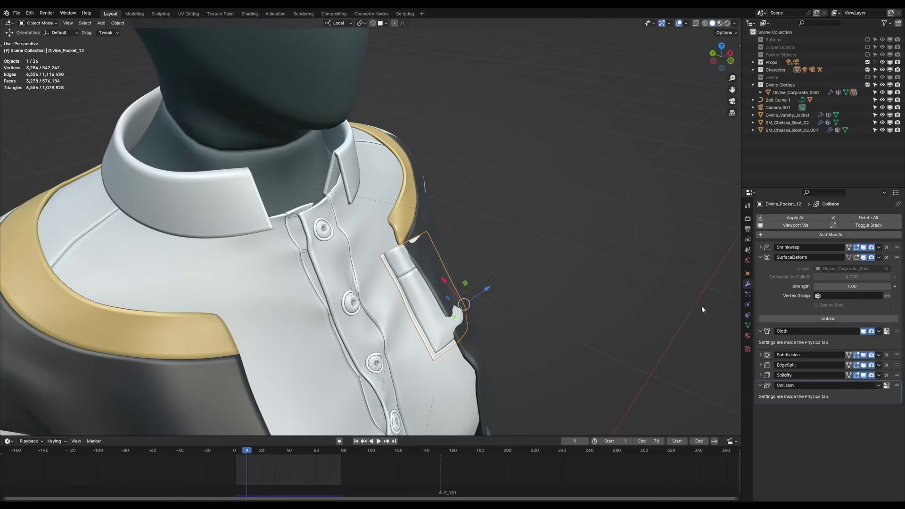
# Return to the first frame and move the chest pocket's Collision modifier directly after Cloth, ahead of Subdivision.
pyautogui.hotkey('shift', 'Left')
pyautogui.moveTo(761, 257); pyautogui.dragTo(766, 310)
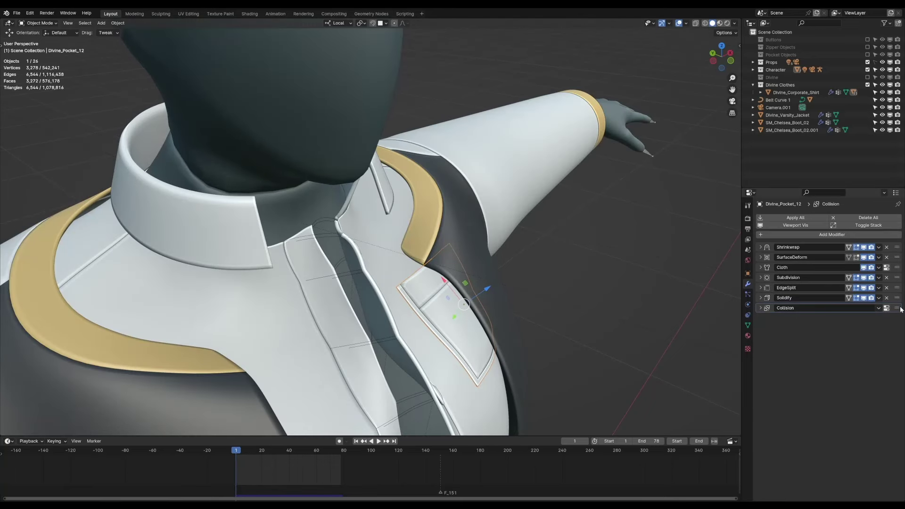
pyautogui.moveTo(897, 308); pyautogui.dragTo(865, 281)
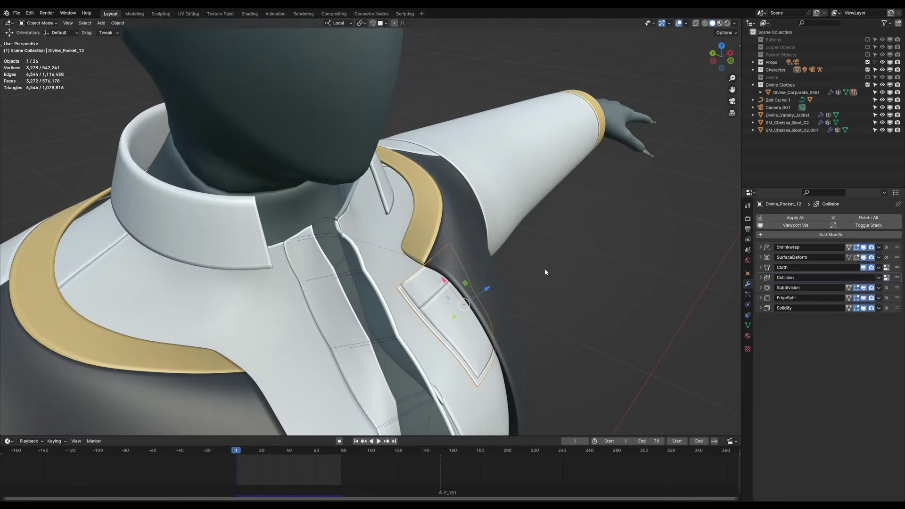